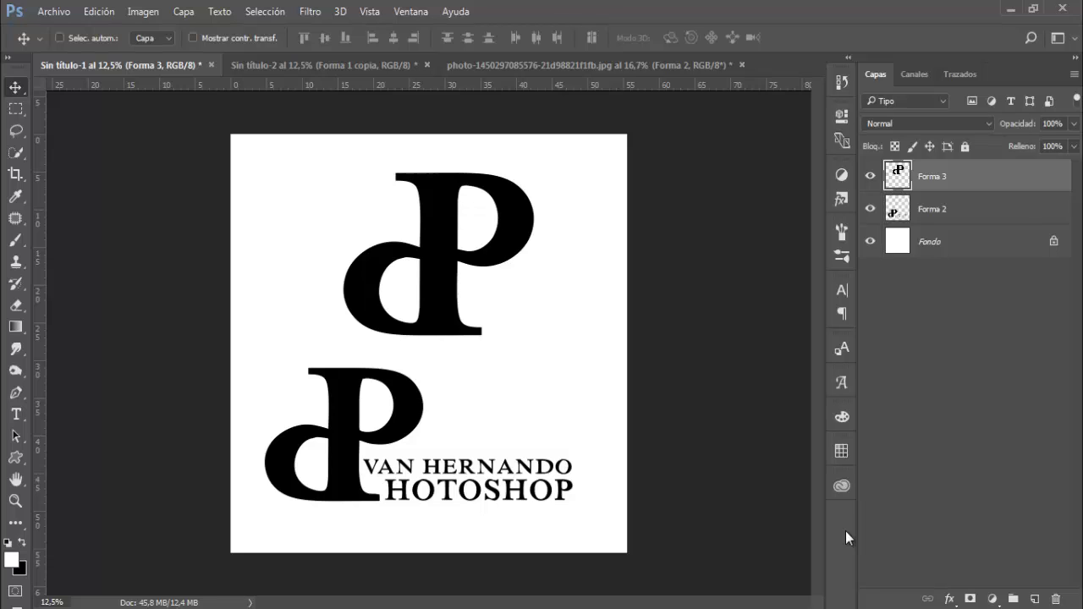
Review the finished logo examples: the coloured and metallic versions, and the watermark on the photo in close-up
{"action": "left_click", "coordinate": [325, 66]}
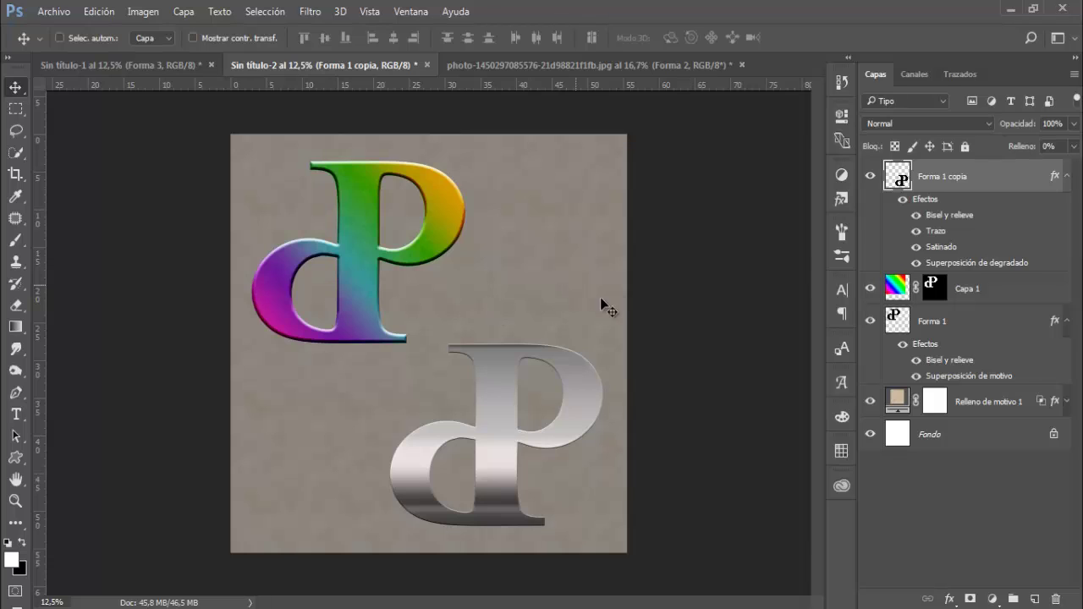
{"action": "left_click", "coordinate": [589, 66]}
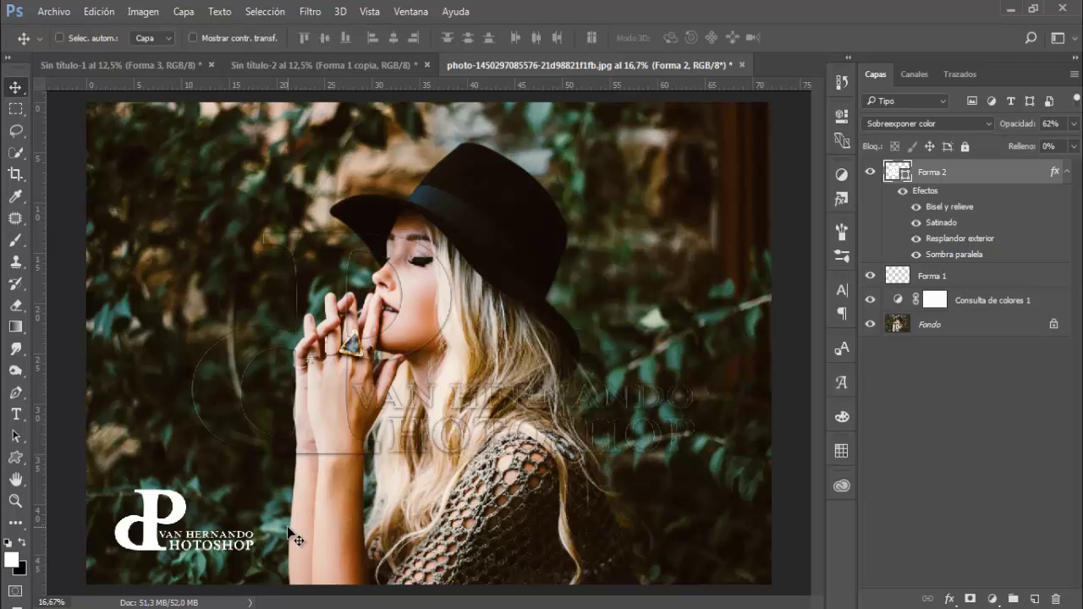
{"action": "key", "text": "ctrl+plus"}
{"action": "key", "text": "ctrl+plus"}
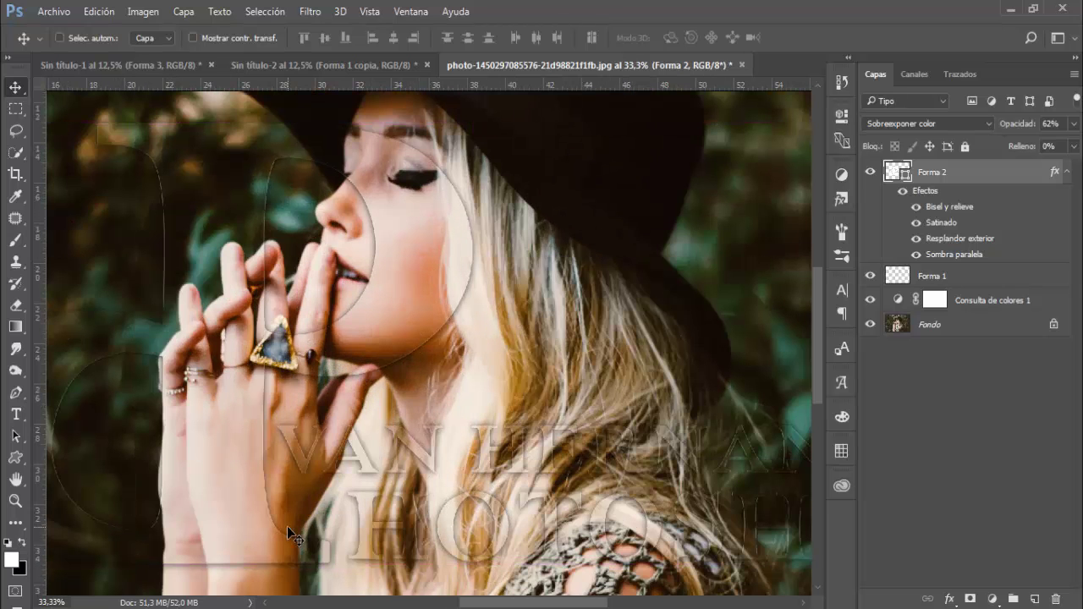
{"action": "left_click_drag", "start_coordinate": [525, 605], "coordinate": [466, 604]}
{"action": "scroll", "coordinate": [545, 460], "scroll_direction": "down", "scroll_amount": 4}
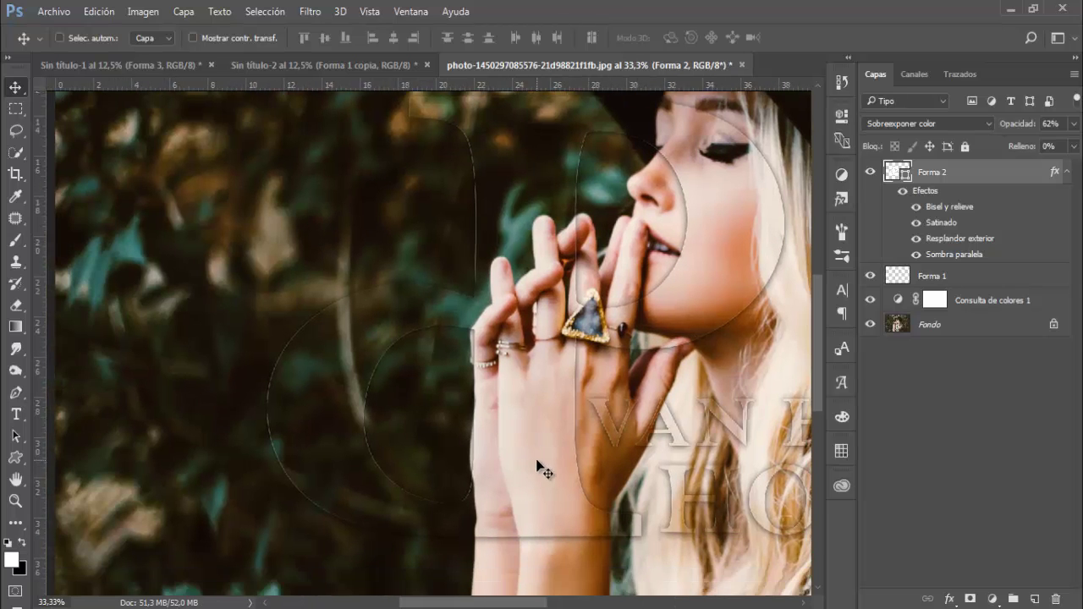
{"action": "scroll", "coordinate": [529, 480], "scroll_direction": "down", "scroll_amount": 3}
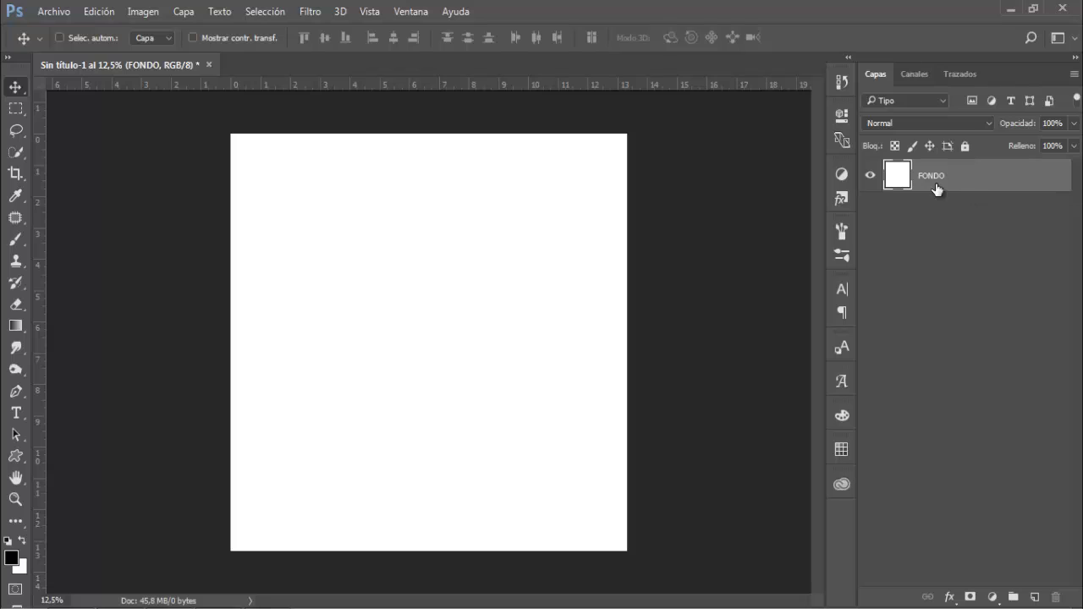
Place a vertical and a horizontal guide through the centre of the canvas, using the FONDO layer's transform box as reference
{"action": "key", "text": "ctrl+t"}
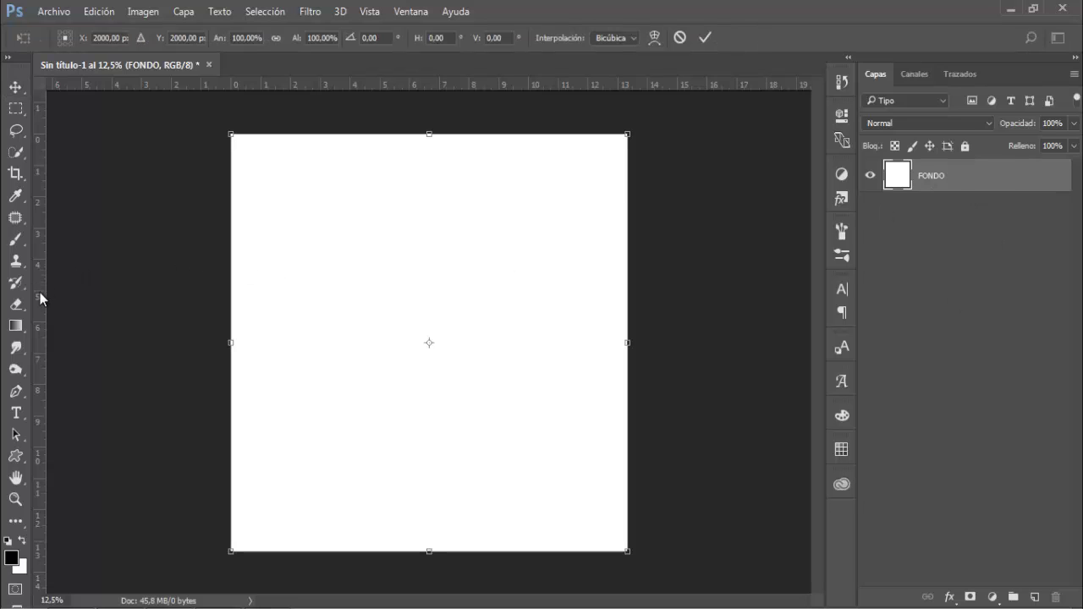
{"action": "left_click_drag", "start_coordinate": [40, 296], "coordinate": [429, 293]}
{"action": "left_click_drag", "start_coordinate": [476, 85], "coordinate": [481, 342]}
{"action": "left_click", "coordinate": [706, 39]}
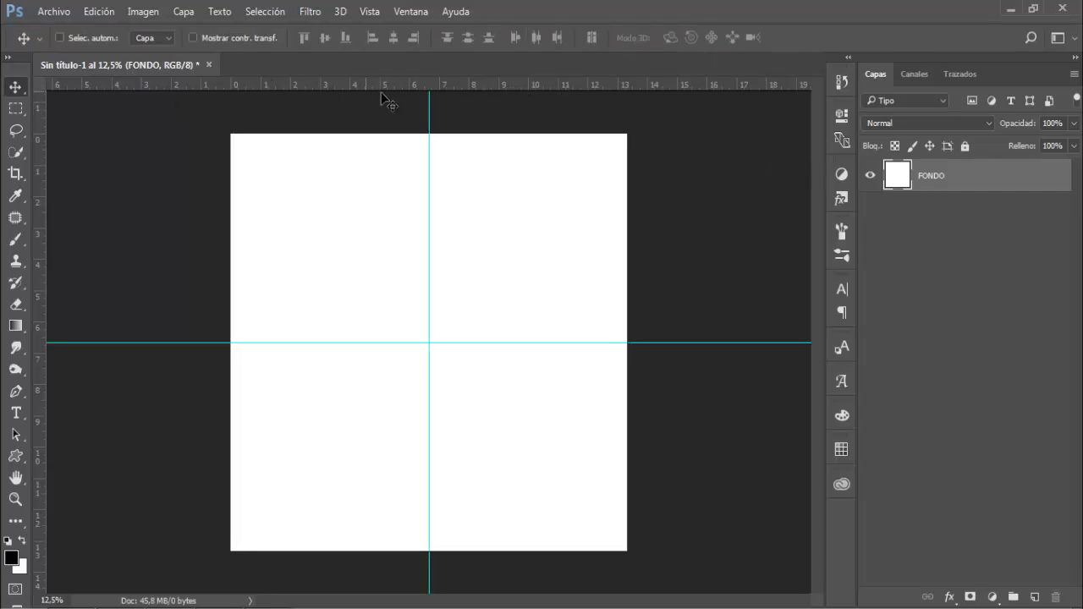
Check whether smart guides are enabled among the display options
{"action": "left_click", "coordinate": [368, 12]}
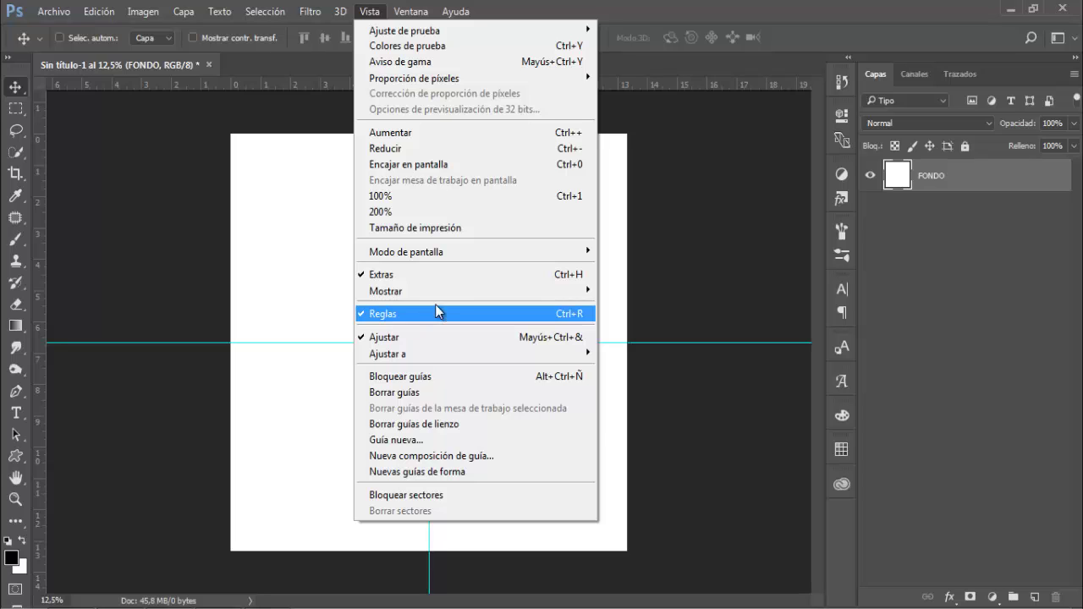
{"action": "mouse_move", "coordinate": [444, 295]}
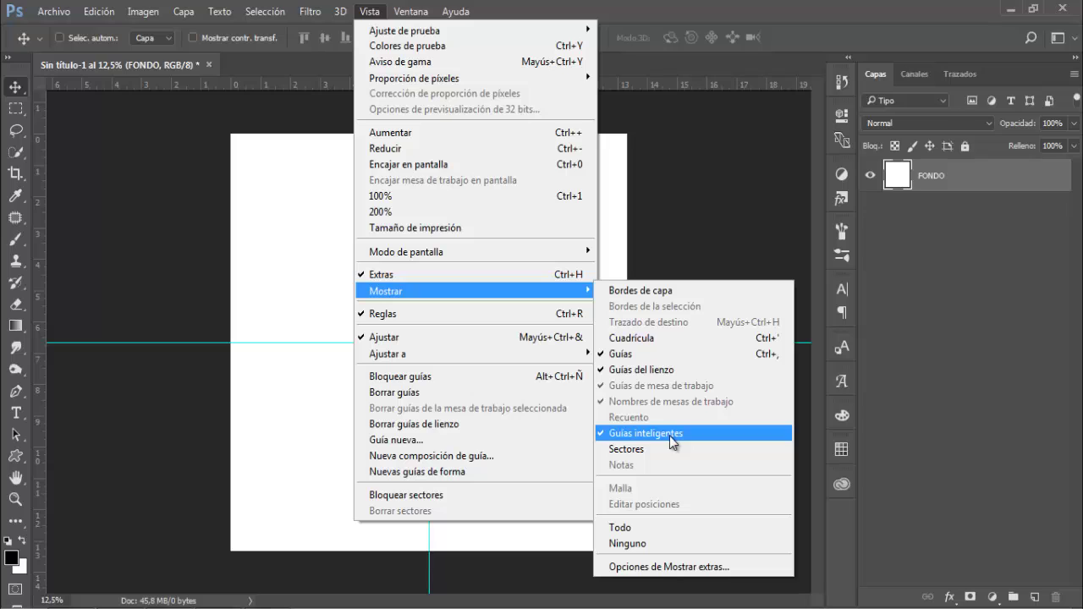
{"action": "left_click", "coordinate": [808, 67]}
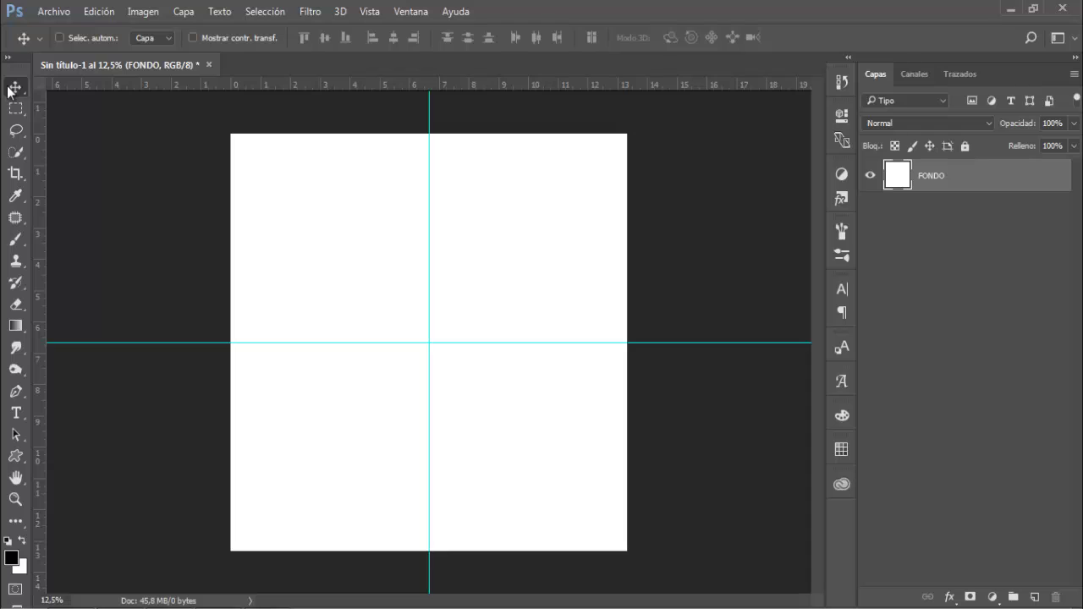
Try a darker teal, 24b6b1, as the canvas guide colour and discard the change
{"action": "double_click", "coordinate": [429, 305]}
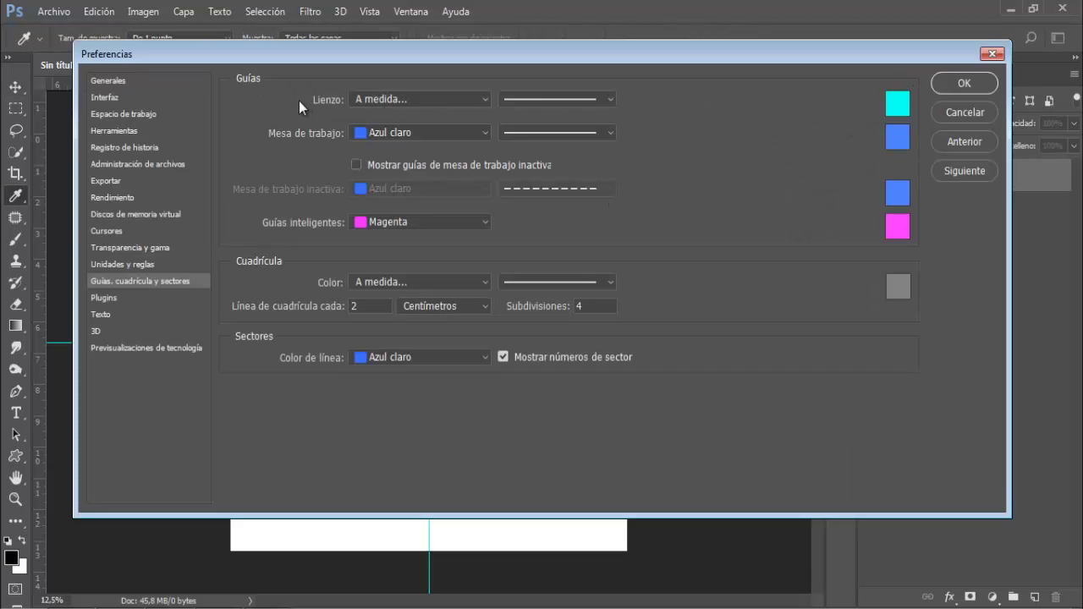
{"action": "left_click", "coordinate": [902, 107]}
{"action": "left_click", "coordinate": [658, 364]}
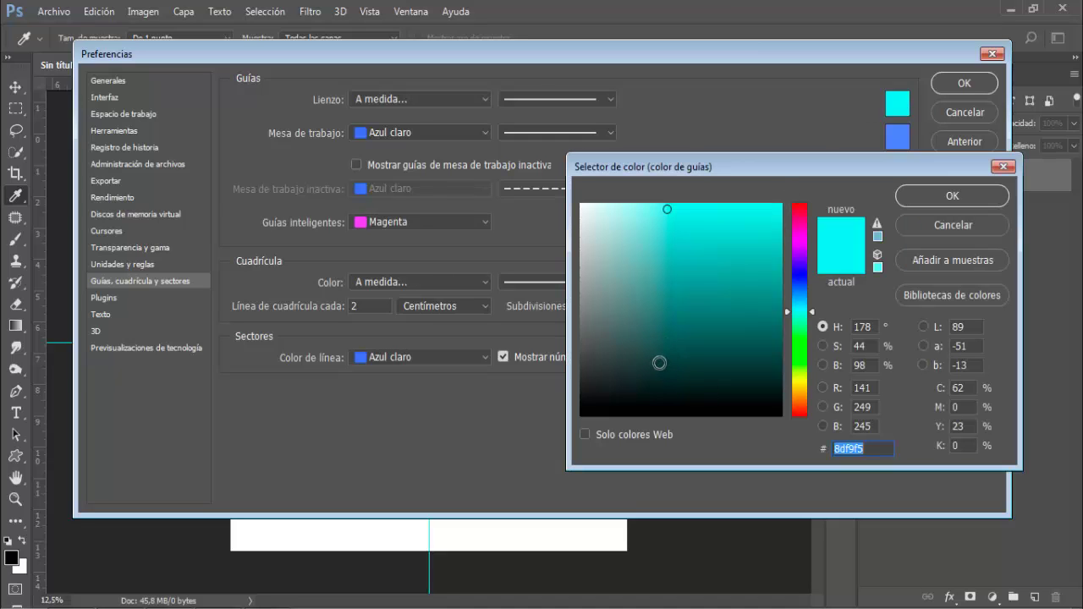
{"action": "mouse_move", "coordinate": [629, 390]}
{"action": "left_mouse_down"}
{"action": "mouse_move", "coordinate": [750, 278]}
{"action": "mouse_move", "coordinate": [743, 265]}
{"action": "left_mouse_up"}
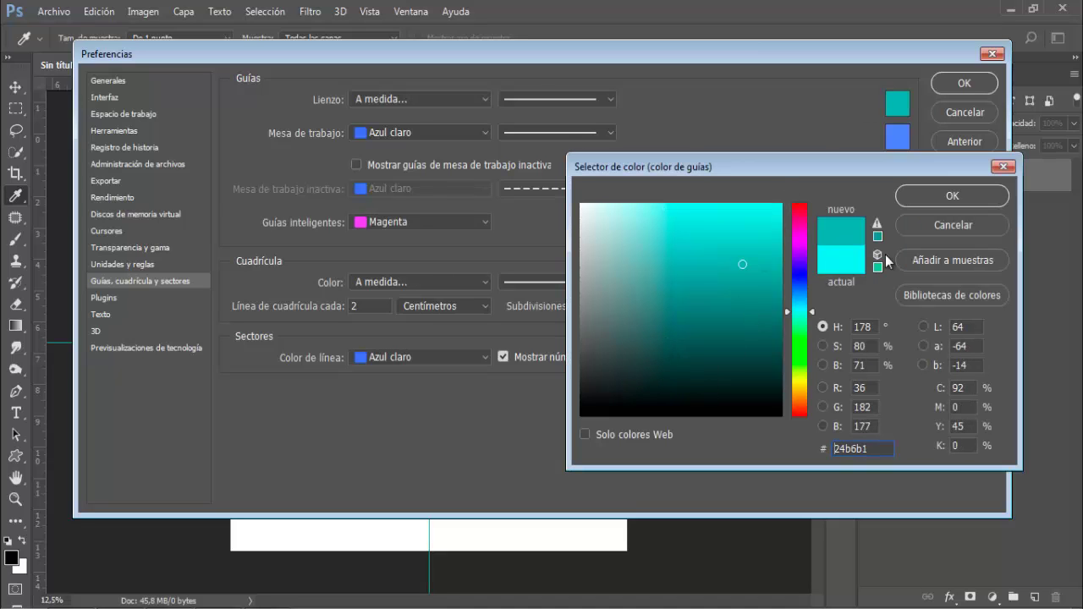
{"action": "left_click", "coordinate": [946, 235]}
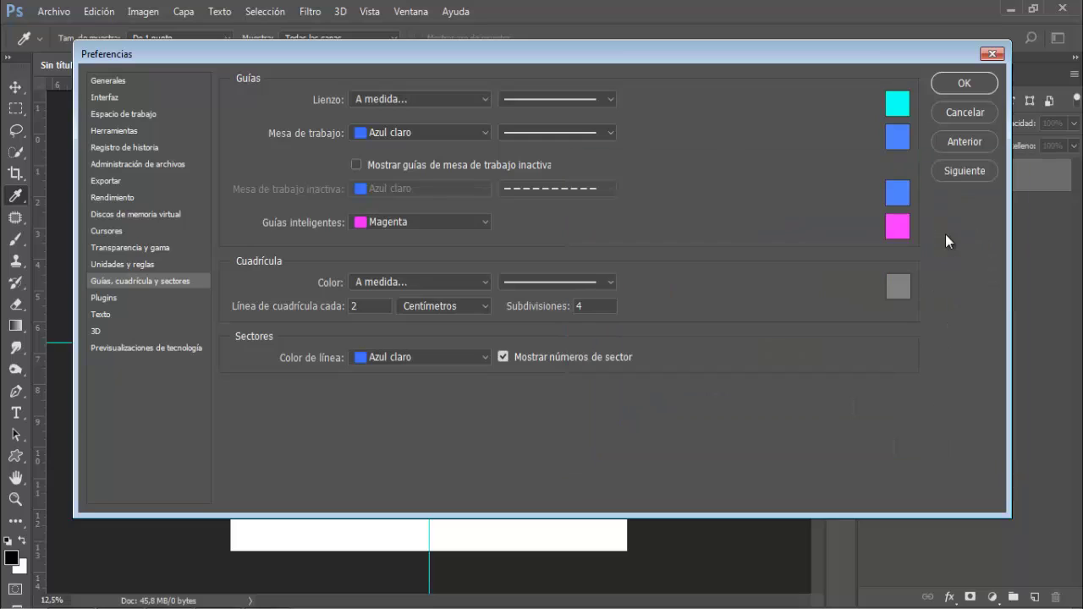
{"action": "left_click", "coordinate": [952, 114]}
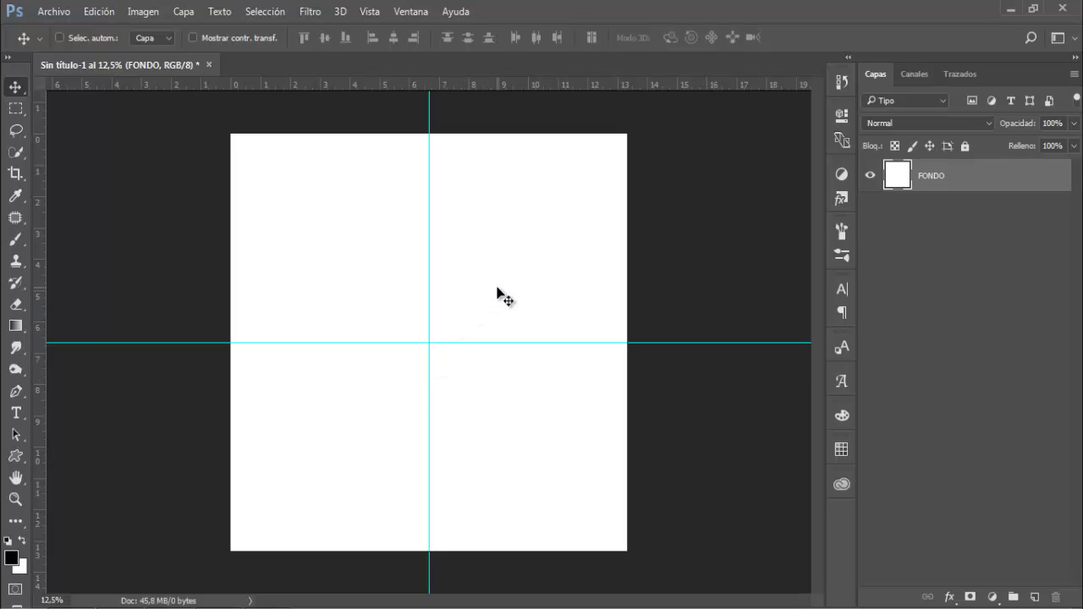
Hide the guides and show them again
{"action": "key", "text": "ctrl+semicolon"}
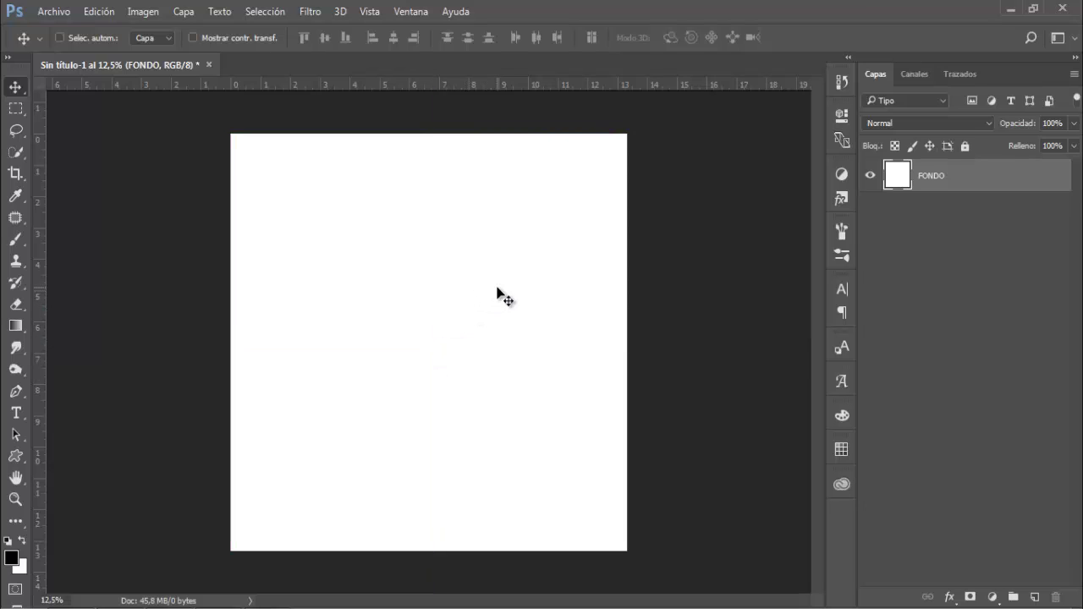
{"action": "key", "text": "ctrl"}
{"action": "key", "text": "ctrl+semicolon"}
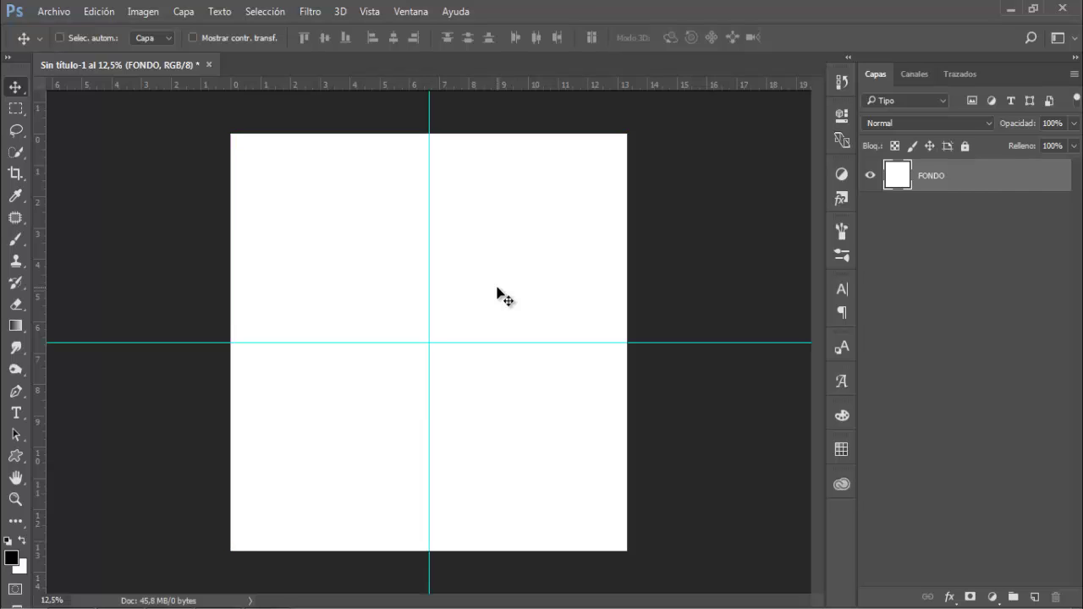
Add a black capital letter P in Iskoola Pota Bold, starting from the intersection of the guides
{"action": "left_click", "coordinate": [14, 415]}
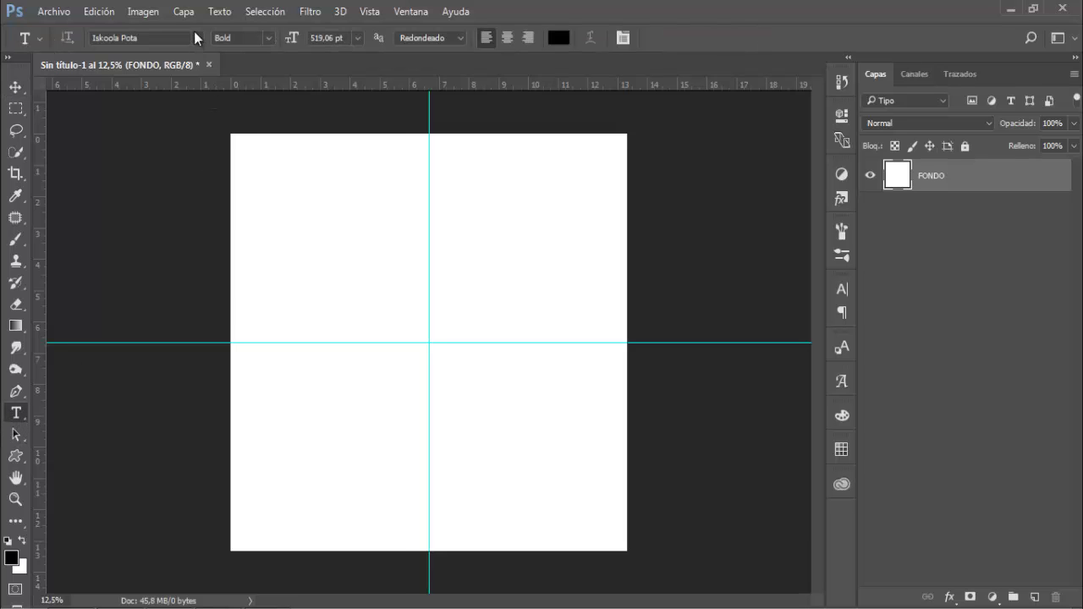
{"action": "left_click", "coordinate": [197, 37]}
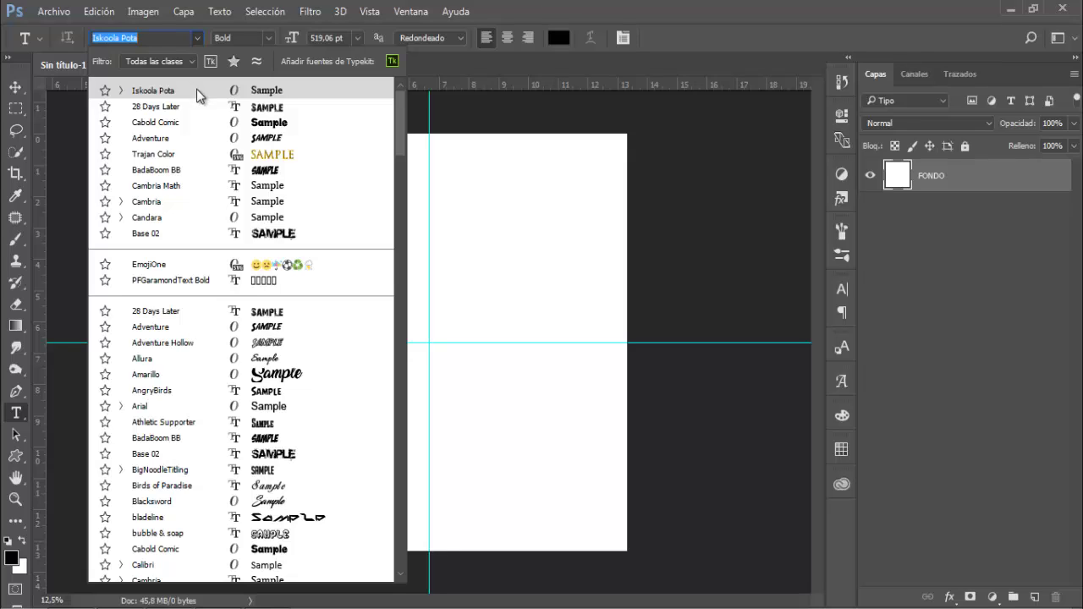
{"action": "left_click", "coordinate": [196, 89]}
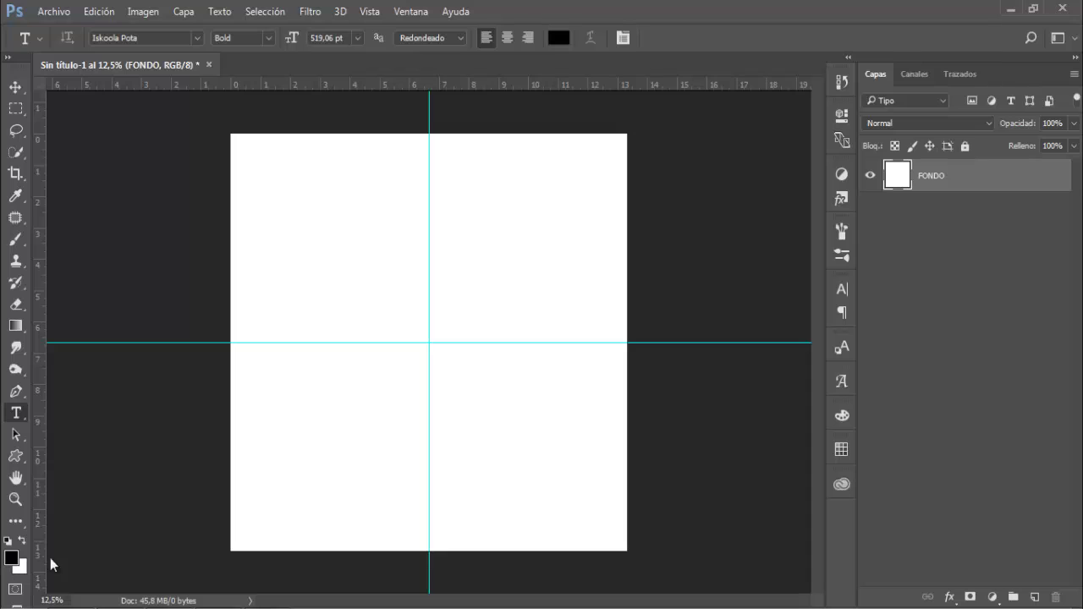
{"action": "left_click", "coordinate": [430, 342]}
{"action": "type", "text": "P"}
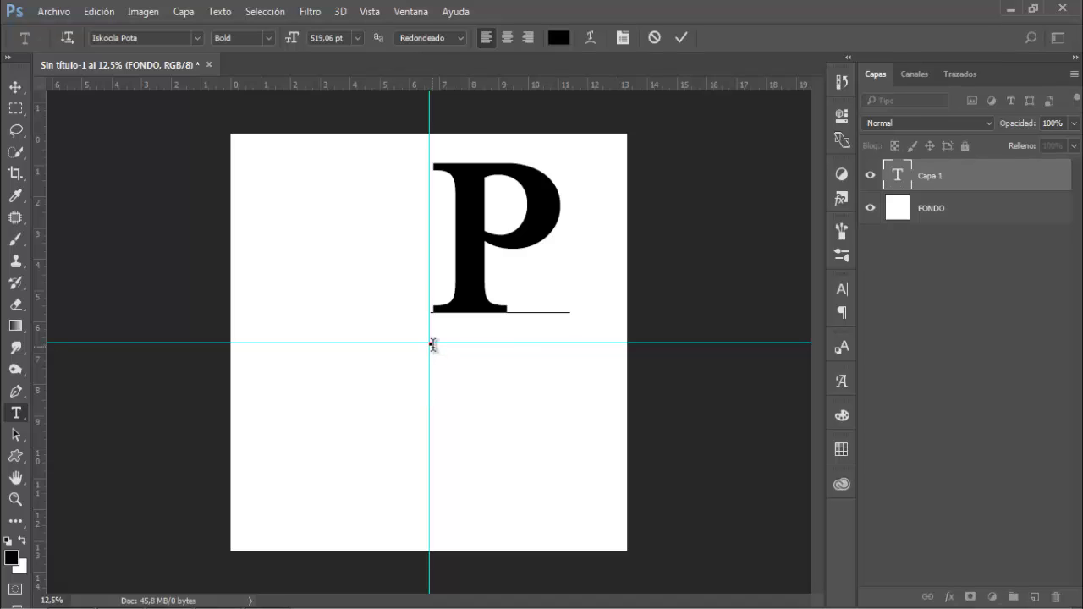
{"action": "left_click", "coordinate": [680, 39]}
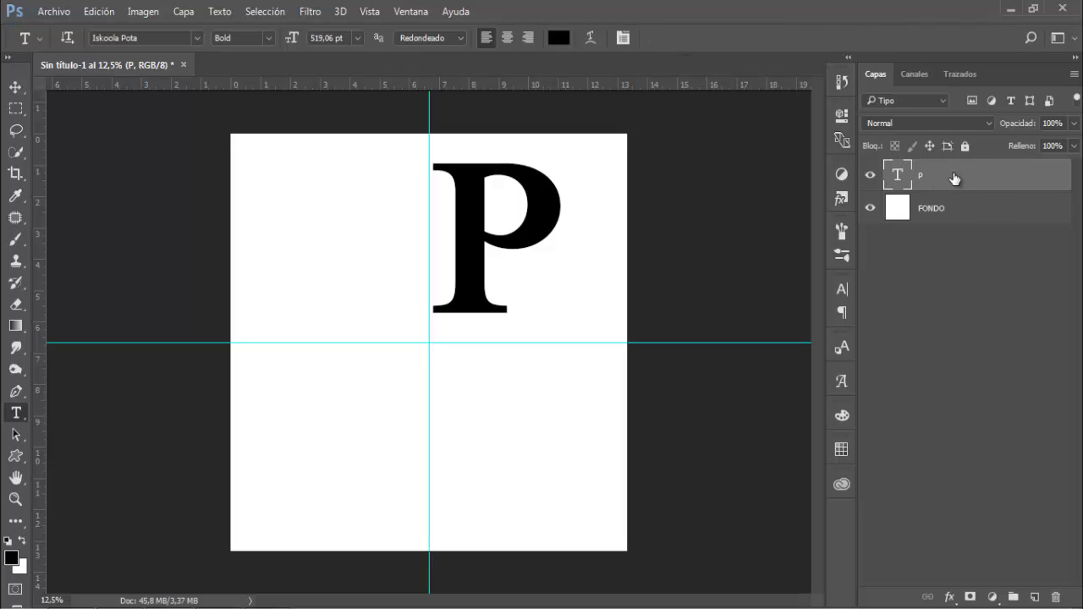
Rasterize the P text layer and rename it TEXTO P 1
{"action": "right_click", "coordinate": [953, 173]}
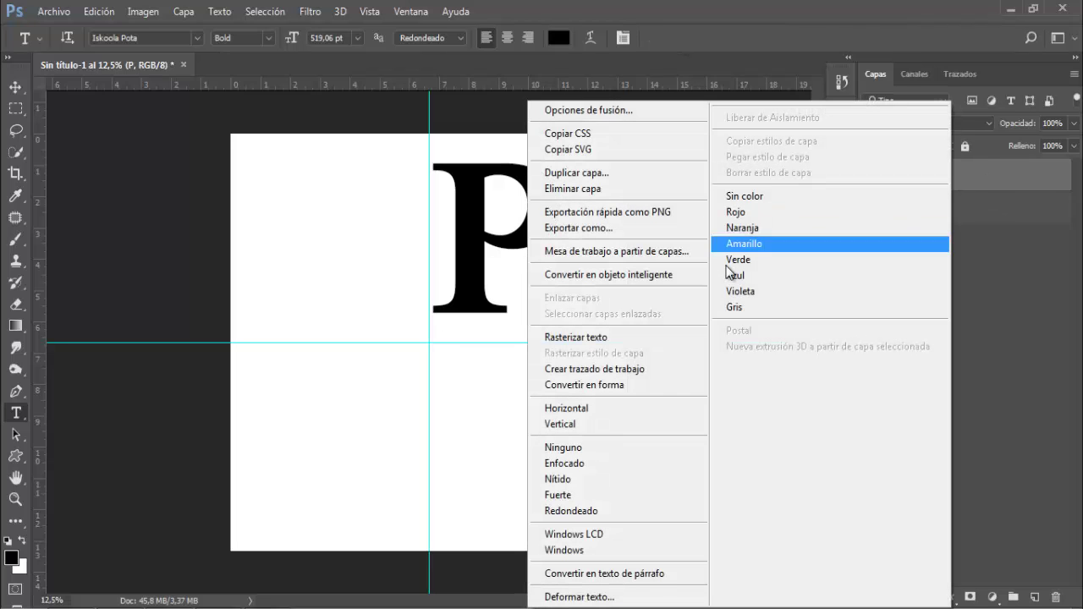
{"action": "left_click", "coordinate": [667, 335]}
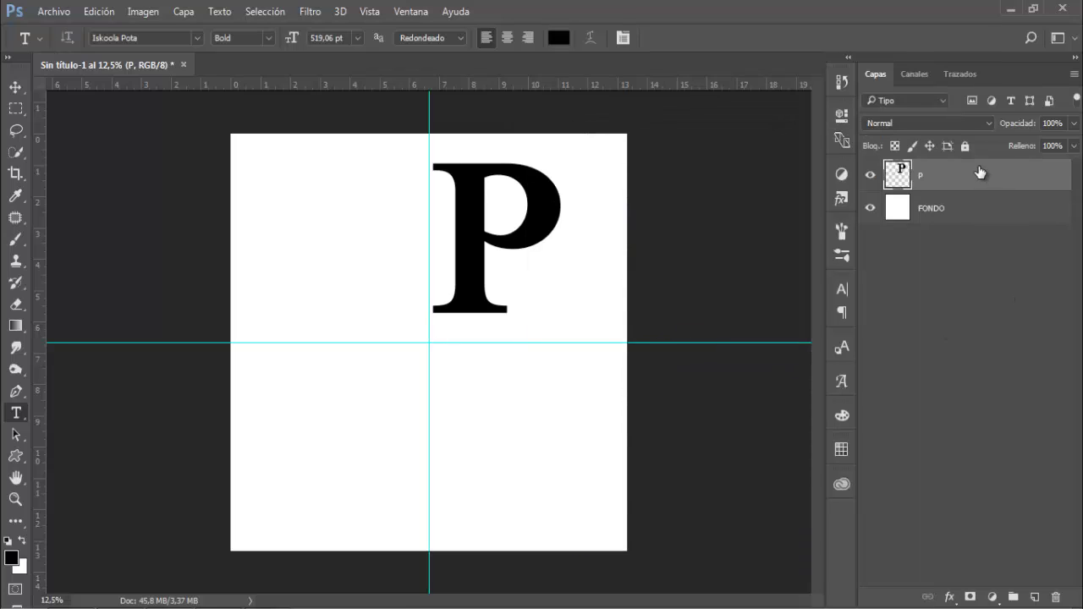
{"action": "double_click", "coordinate": [924, 176]}
{"action": "type", "text": "TEXTO P 1"}
{"action": "key", "text": "Return"}
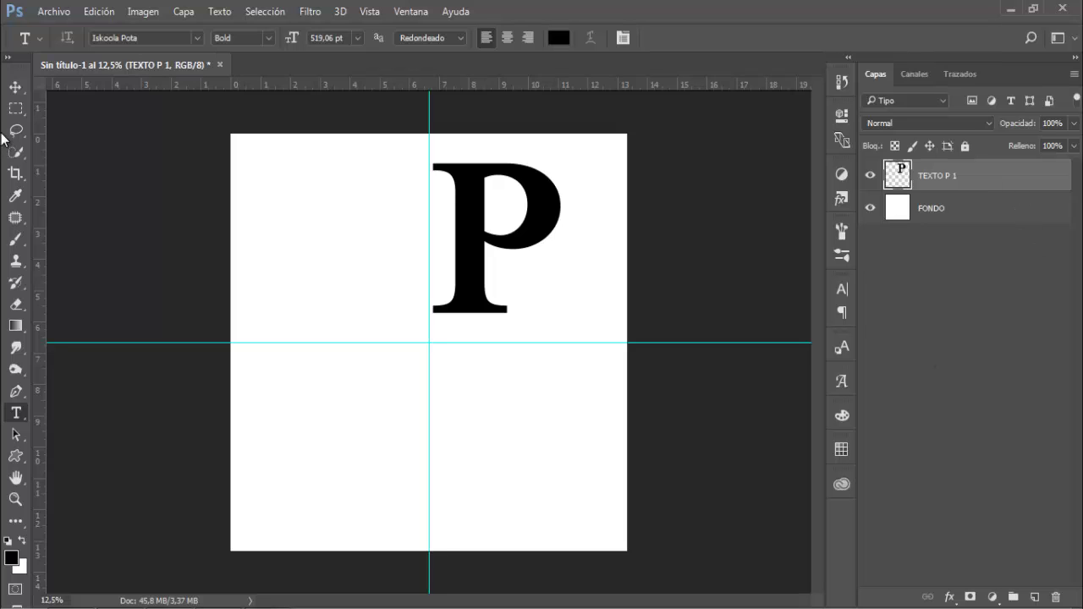
Move the letter P to the canvas centre and nudge it so its stem is centred on the vertical guide
{"action": "left_click", "coordinate": [15, 88]}
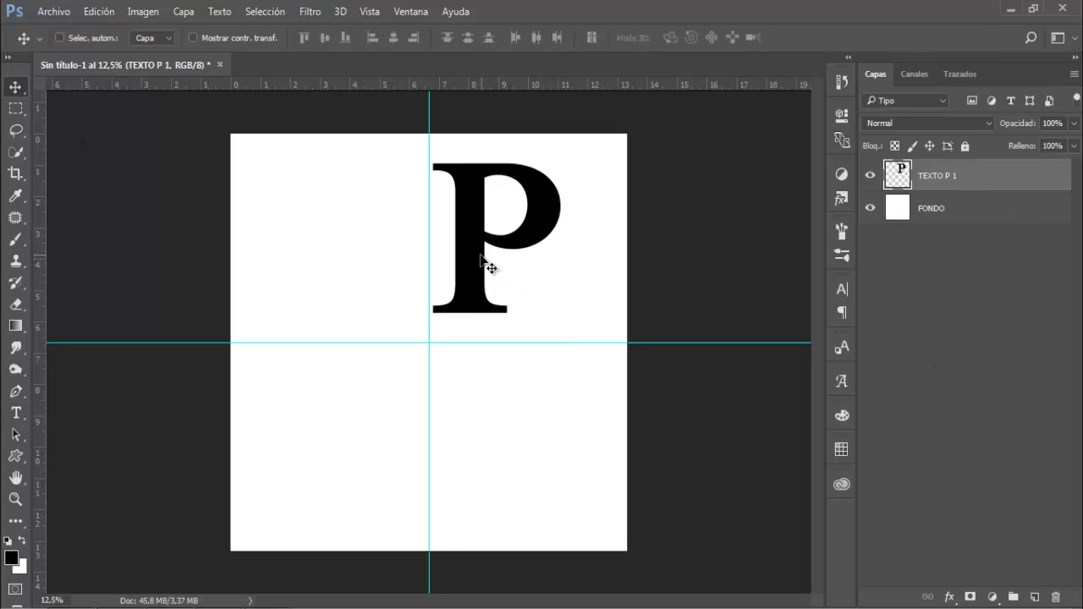
{"action": "left_click_drag", "start_coordinate": [484, 261], "coordinate": [439, 362]}
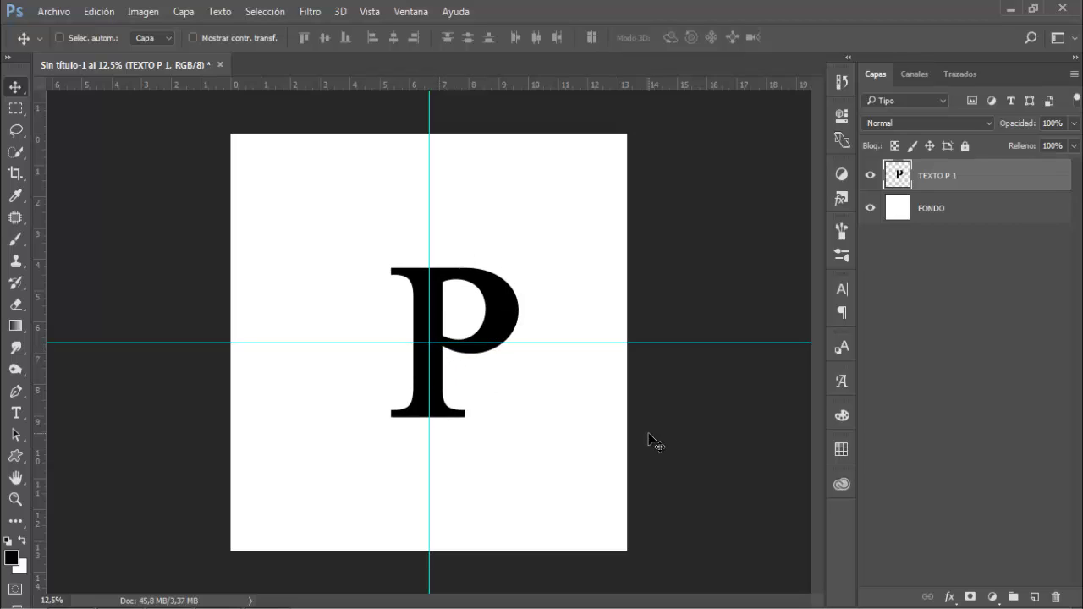
{"action": "key", "text": "ctrl"}
{"action": "key", "text": "ctrl+plus"}
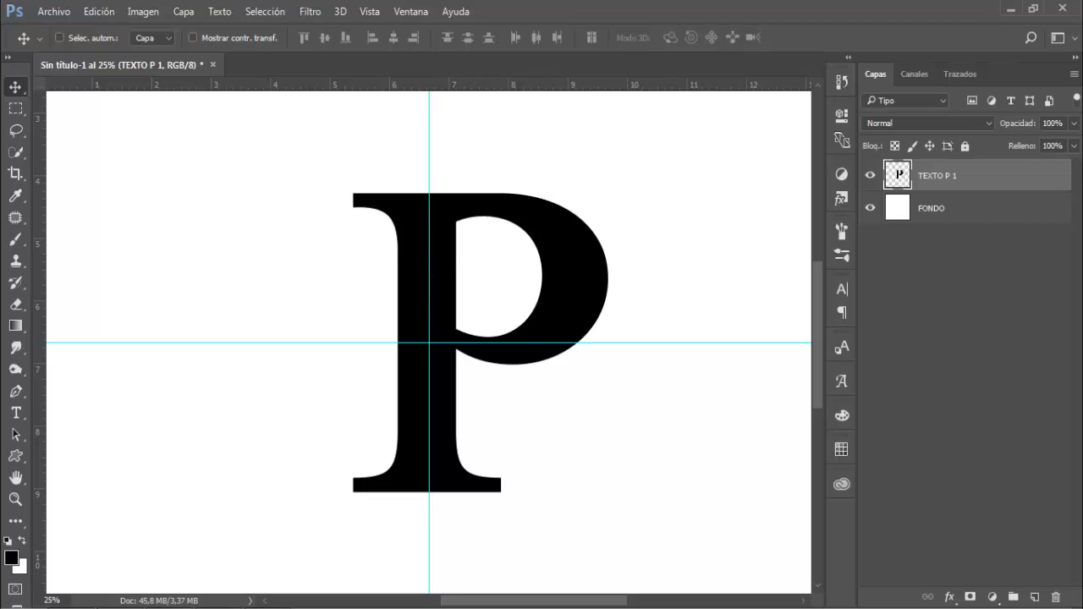
{"action": "key", "text": "Right"}
{"action": "key", "text": "Right"}
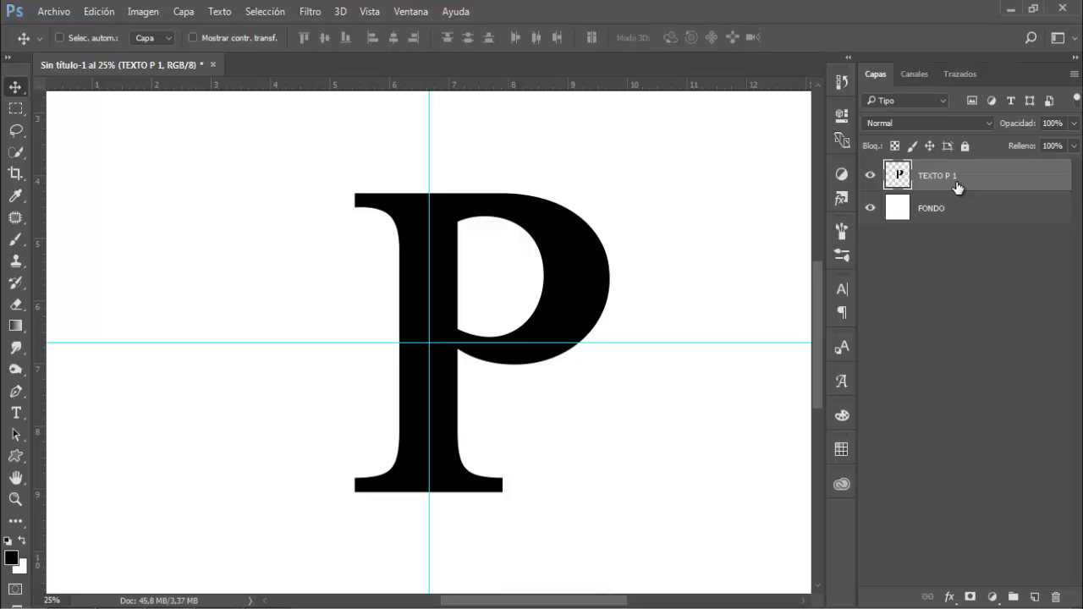
Duplicate the TEXTO P 1 layer and name the copy TEXTO P 2
{"action": "key", "text": "ctrl+j"}
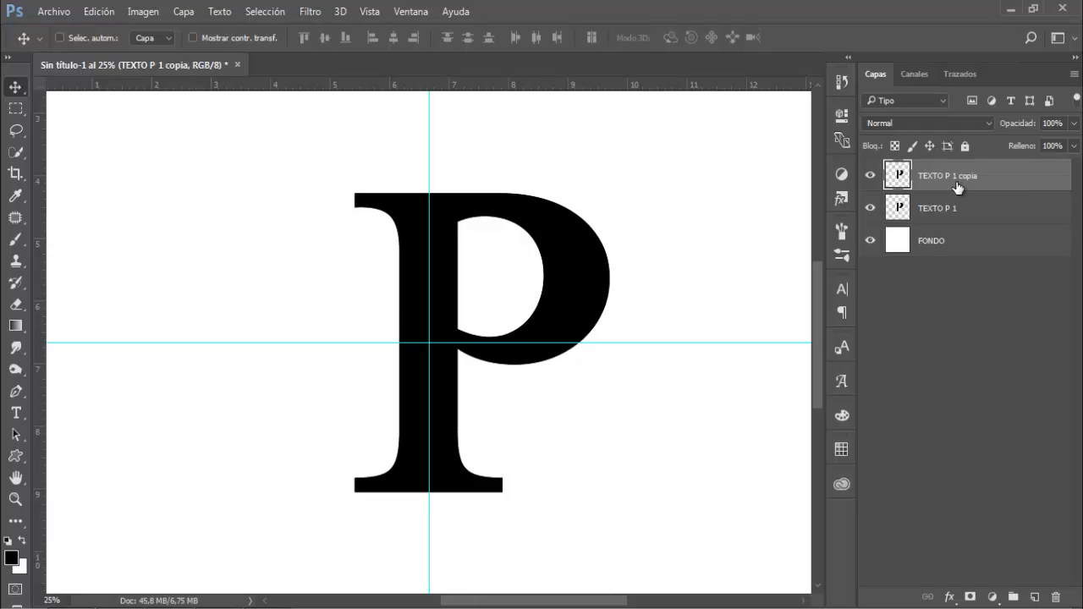
{"action": "double_click", "coordinate": [964, 178]}
{"action": "left_click_drag", "start_coordinate": [953, 175], "coordinate": [982, 175]}
{"action": "key", "text": "BackSpace"}
{"action": "key", "text": "Return"}
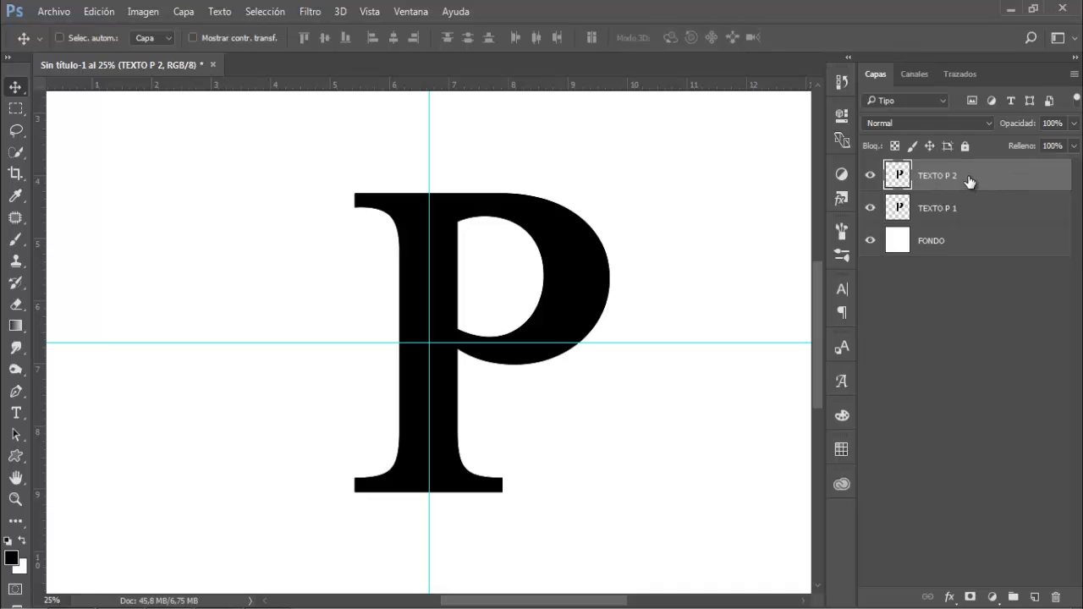
Flip TEXTO P 2 horizontally and vertically, and shift it left until its stem overlaps the stem of TEXTO P 1
{"action": "key", "text": "ctrl+t"}
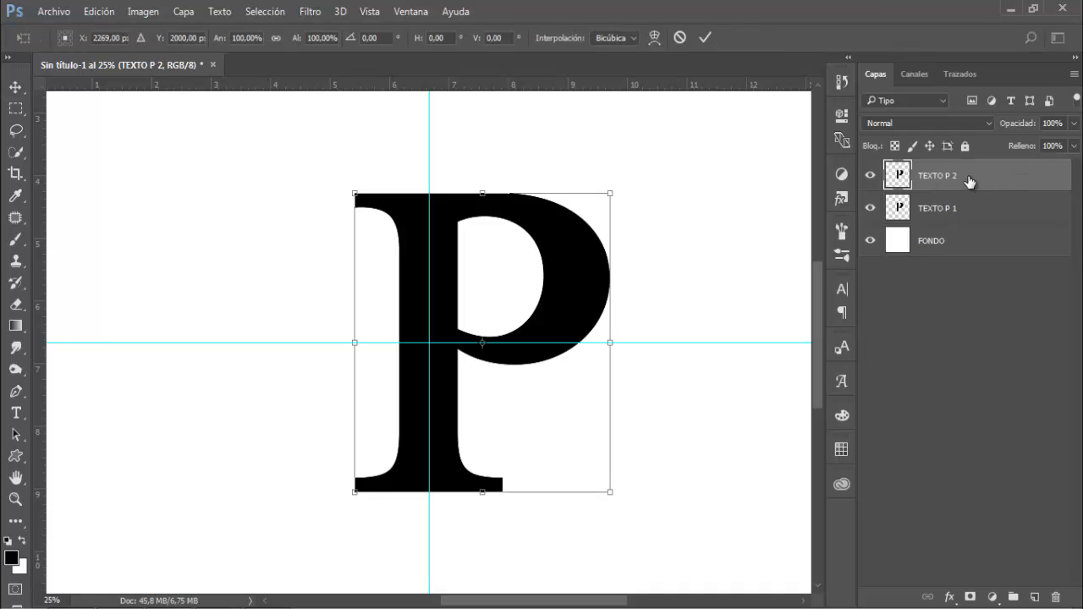
{"action": "right_click", "coordinate": [491, 408]}
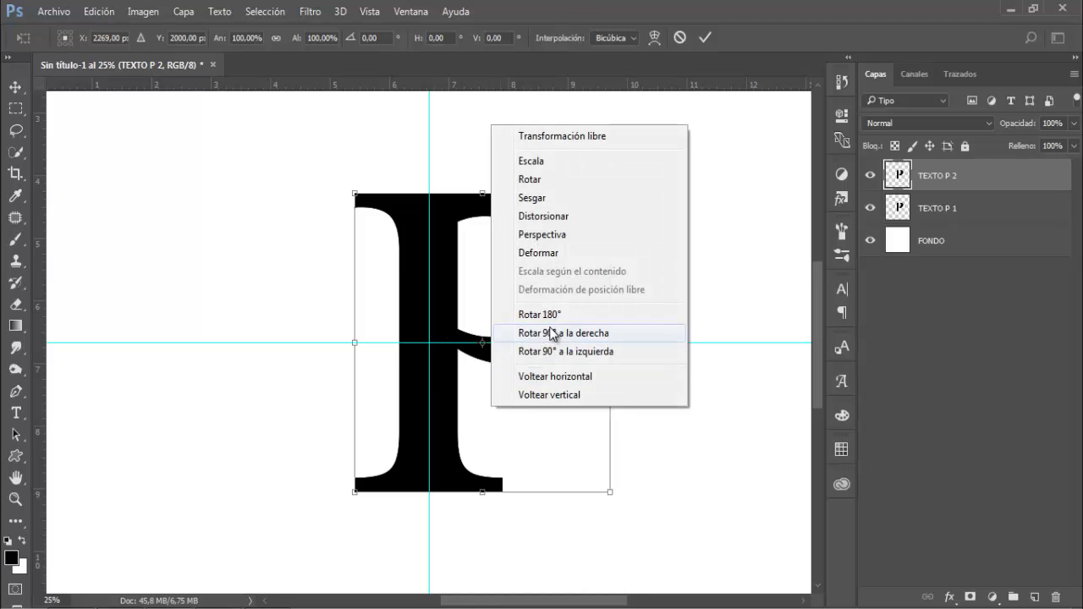
{"action": "left_click", "coordinate": [548, 382]}
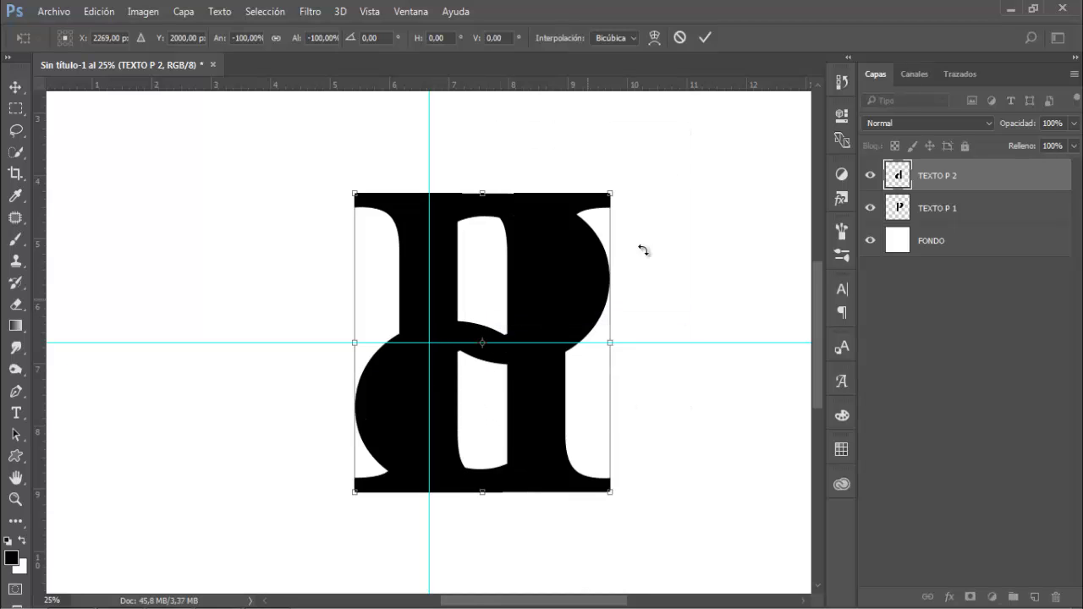
{"action": "left_click", "coordinate": [704, 38]}
{"action": "left_click_drag", "start_coordinate": [531, 462], "coordinate": [422, 462]}
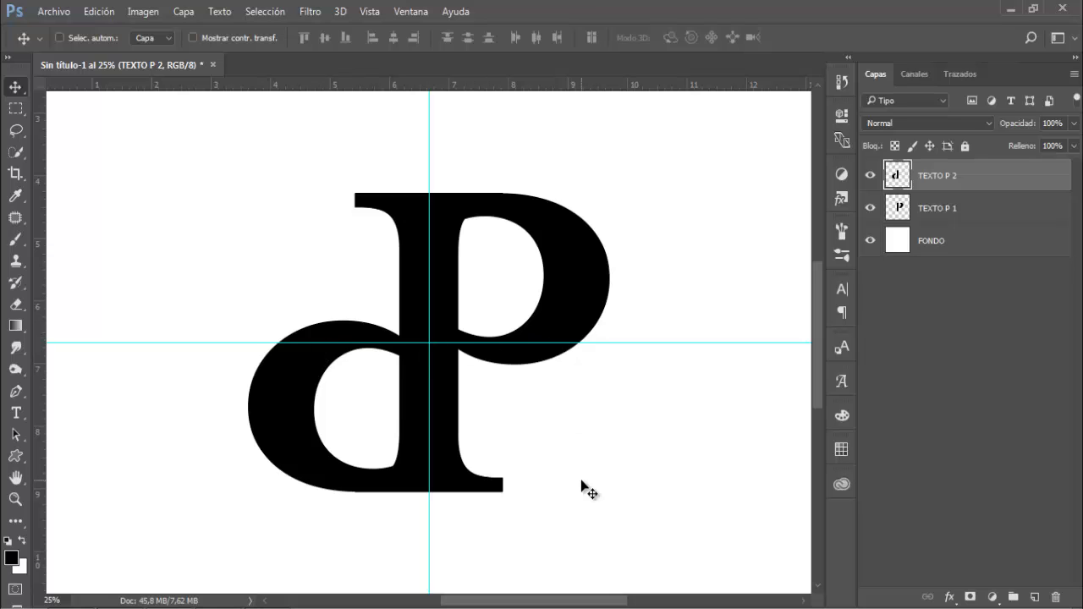
Raise TEXTO P 2 in nudges until its serifs clear those of TEXTO P 1 at both stem ends, and hide the guides
{"action": "key", "text": "shift+Up"}
{"action": "key", "text": "shift+Up"}
{"action": "key", "text": "shift+Up"}
{"action": "key", "text": "shift+Up"}
{"action": "key", "text": "shift+Up"}
{"action": "key", "text": "shift+Up"}
{"action": "key", "text": "shift+Up"}
{"action": "key", "text": "shift+Up"}
{"action": "key", "text": "shift+Up"}
{"action": "key", "text": "shift+Up"}
{"action": "key", "text": "shift+Up"}
{"action": "key", "text": "shift+Up"}
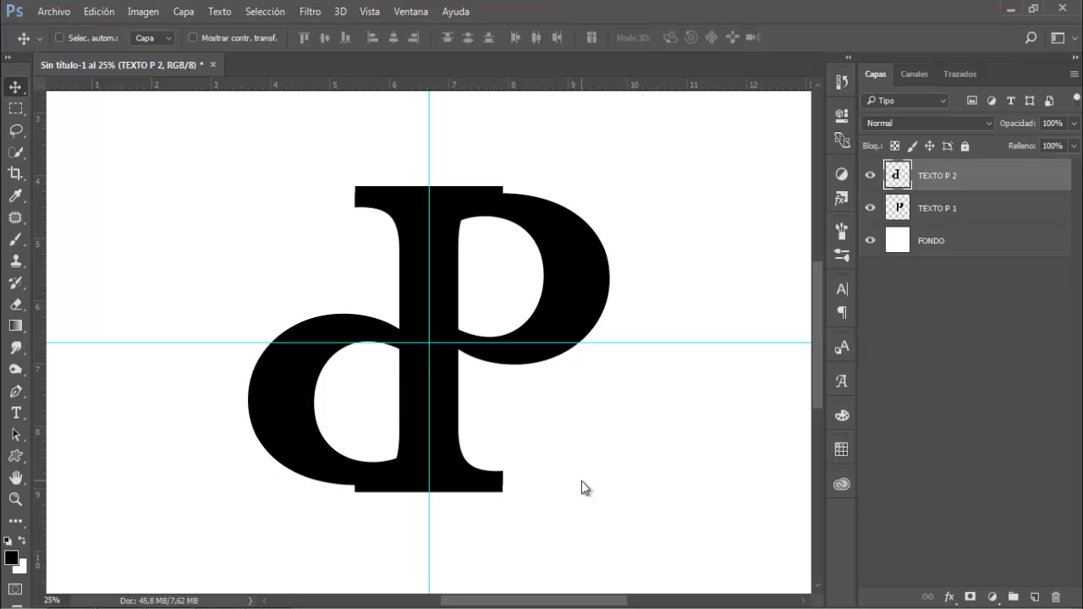
{"action": "key", "text": "shift+Up"}
{"action": "key", "text": "shift+Up"}
{"action": "key", "text": "shift+Up"}
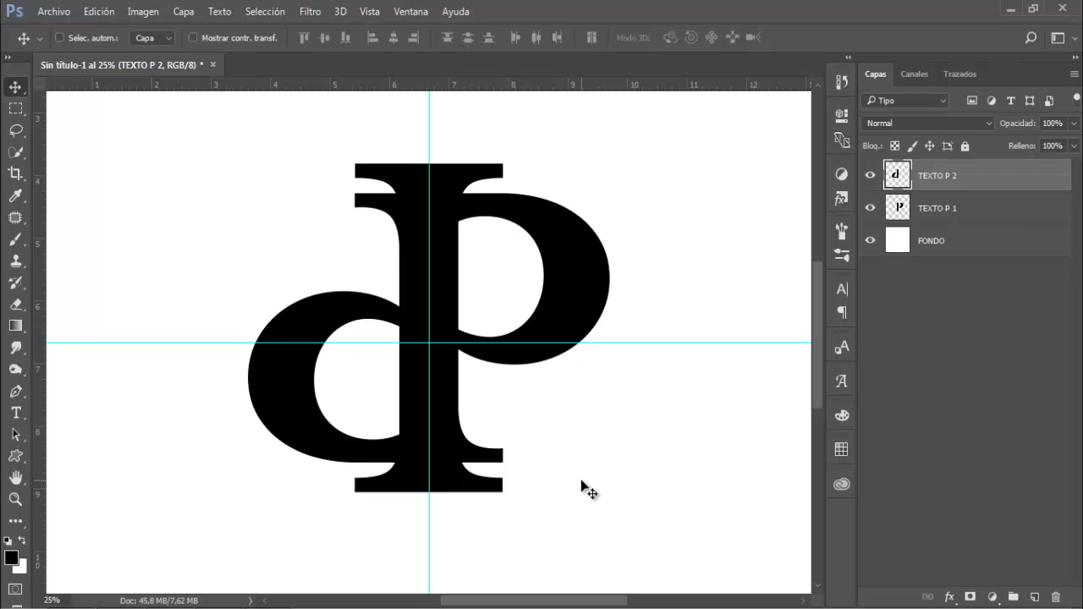
{"action": "key", "text": "shift+Up"}
{"action": "key", "text": "shift+Down"}
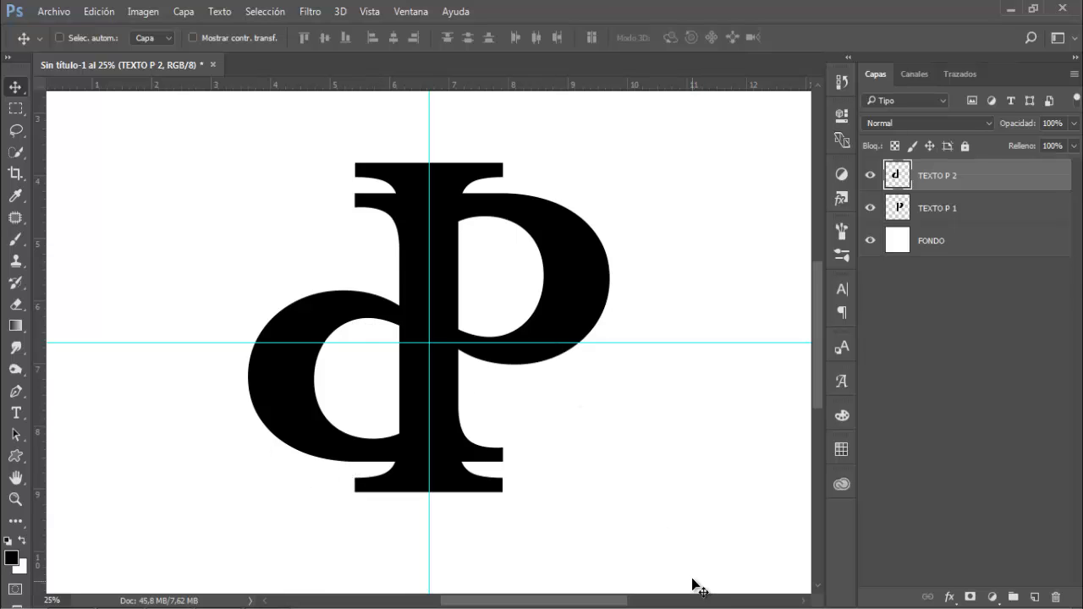
{"action": "key", "text": "ctrl+h"}
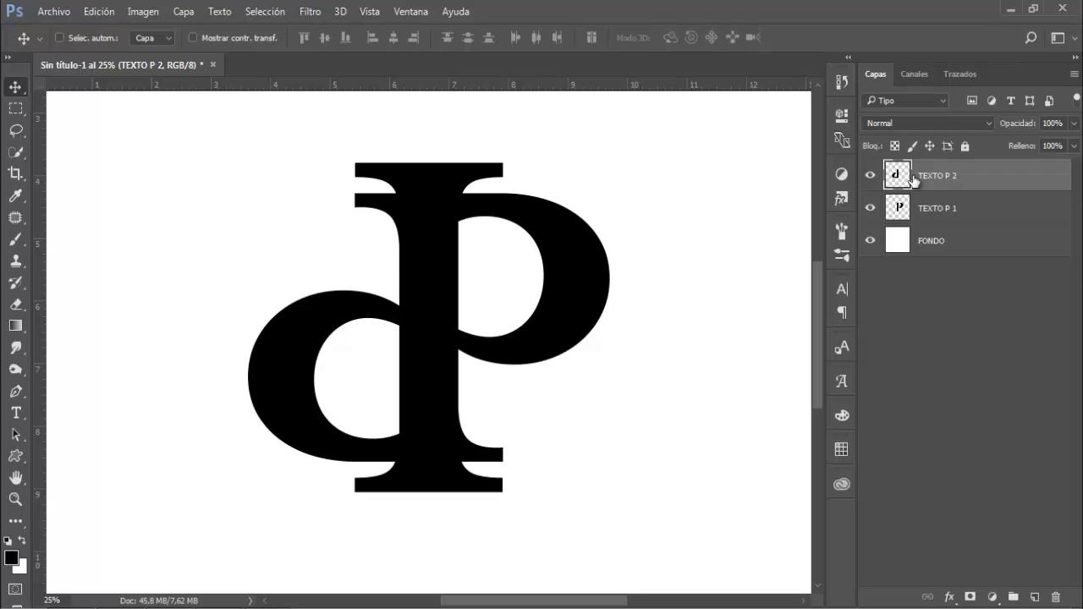
Add a layer mask to TEXTO P 2 and take the Brush tool with a hard round tip
{"action": "left_click", "coordinate": [970, 597]}
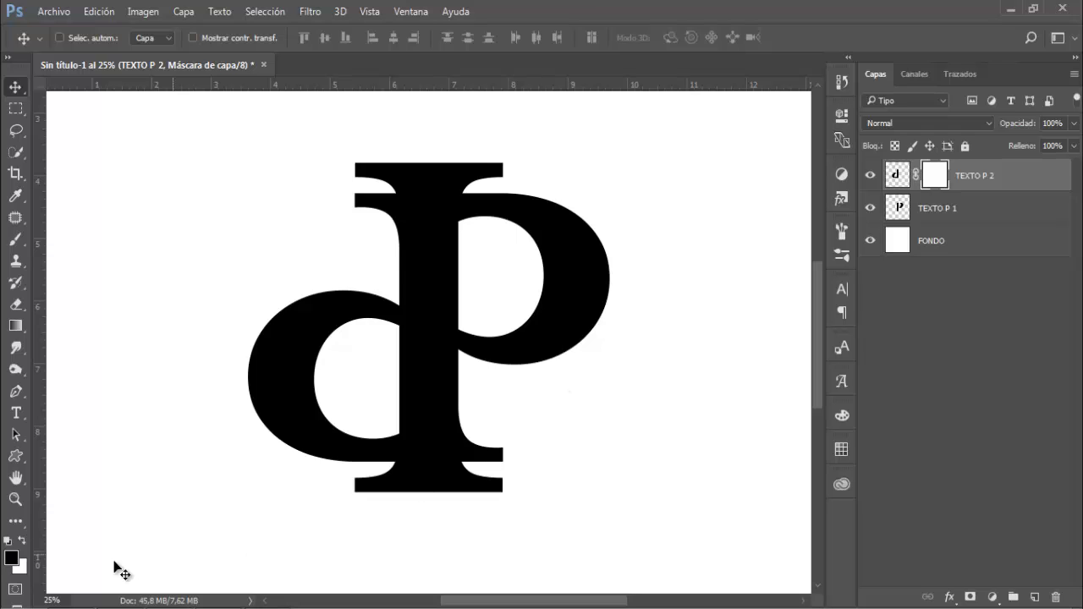
{"action": "left_click", "coordinate": [15, 239]}
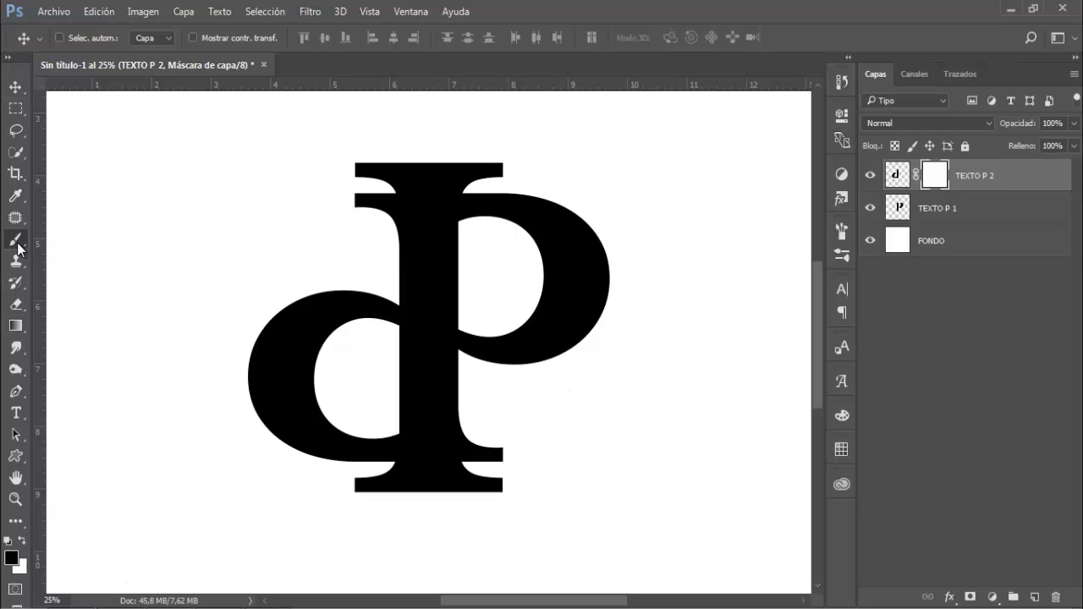
{"action": "left_click", "coordinate": [84, 37]}
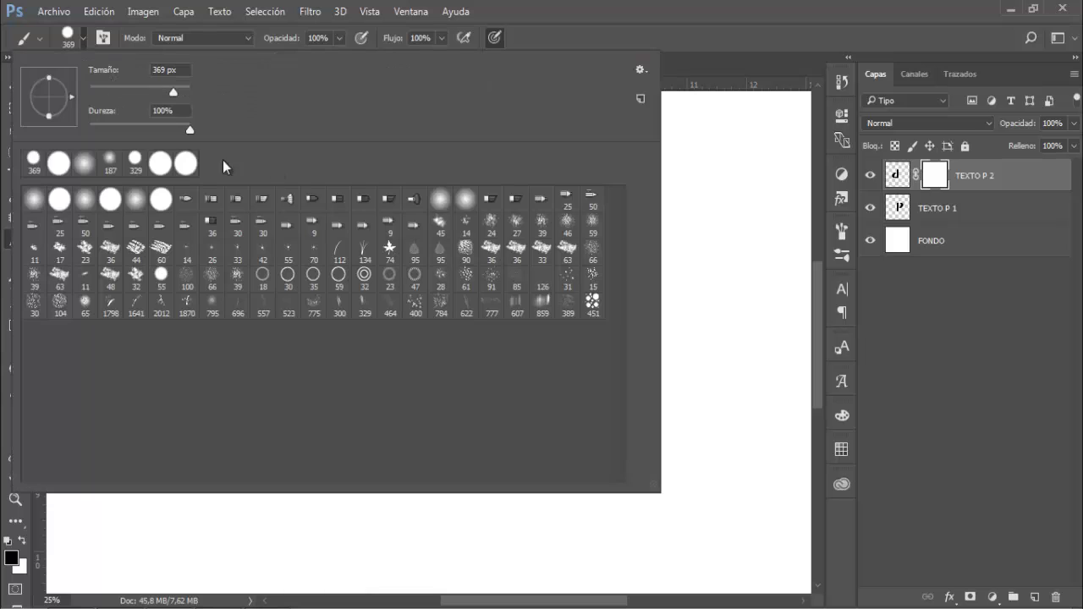
{"action": "left_click", "coordinate": [558, 17]}
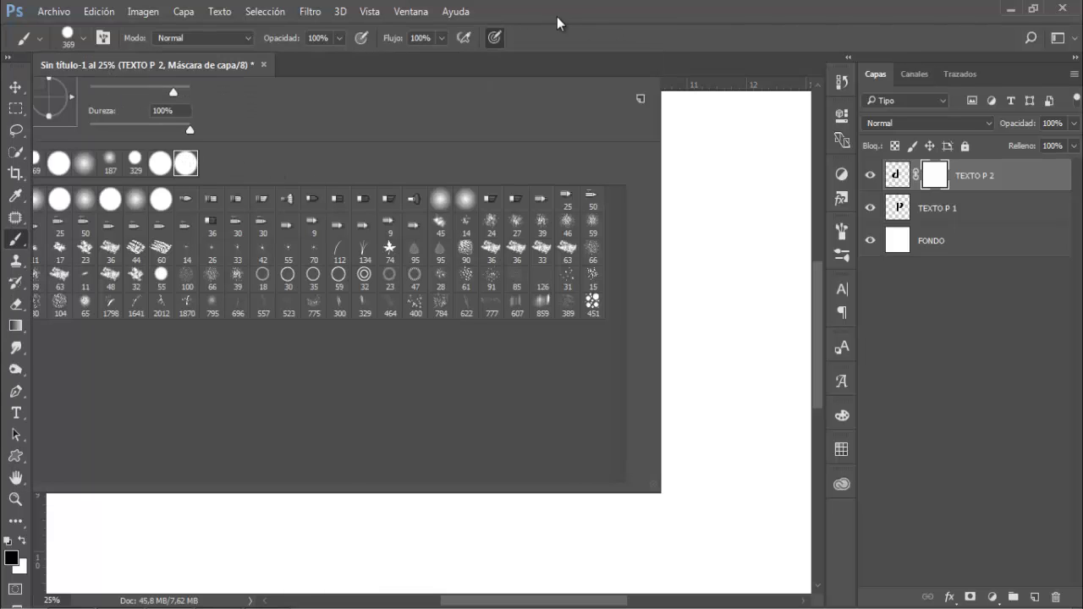
Turn off all dynamics and smoothing options of the brush and set its spacing to 1%
{"action": "left_click", "coordinate": [102, 38]}
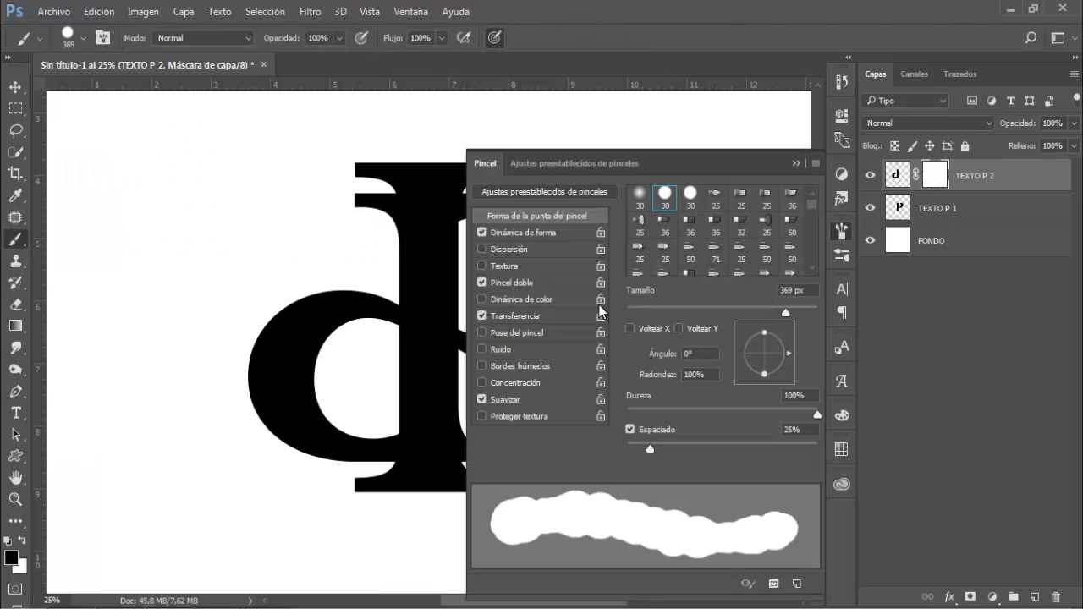
{"action": "left_click", "coordinate": [482, 399]}
{"action": "left_click", "coordinate": [481, 316]}
{"action": "left_click", "coordinate": [484, 235]}
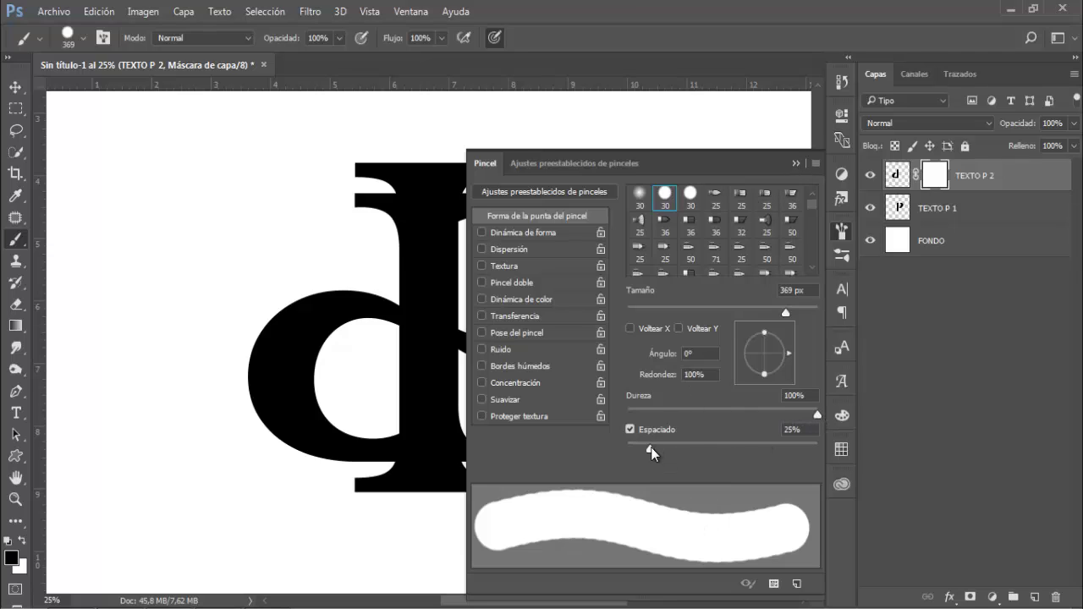
{"action": "left_click_drag", "start_coordinate": [651, 447], "coordinate": [615, 453]}
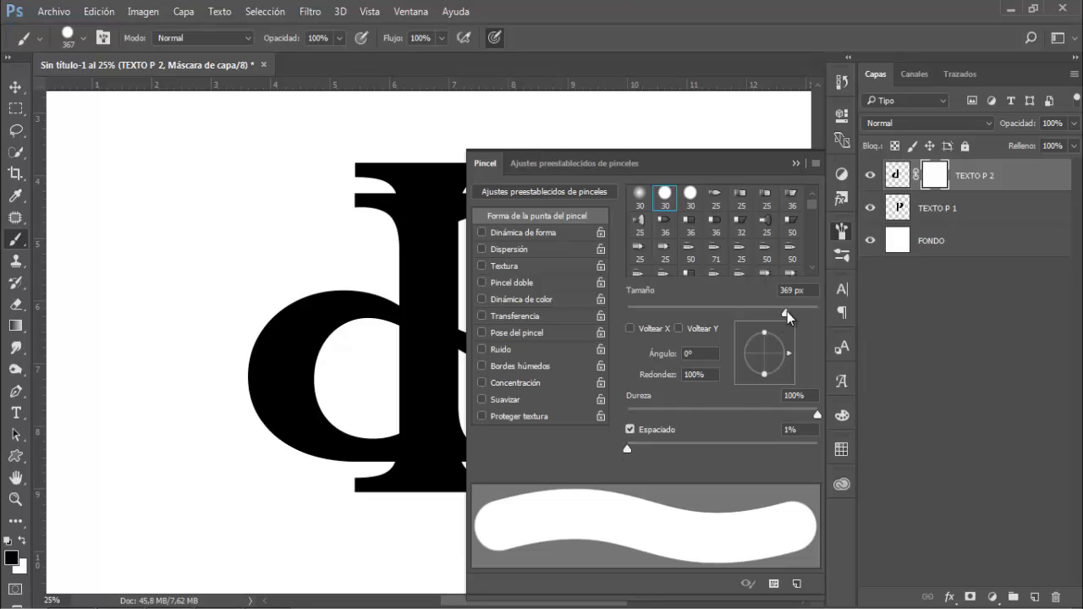
Set the brush size to 175 px and paint black on the TEXTO P 2 mask over the serif protruding above TEXTO P 1
{"action": "left_click_drag", "start_coordinate": [786, 315], "coordinate": [771, 315]}
{"action": "left_click_drag", "start_coordinate": [769, 314], "coordinate": [758, 314]}
{"action": "left_click", "coordinate": [796, 163]}
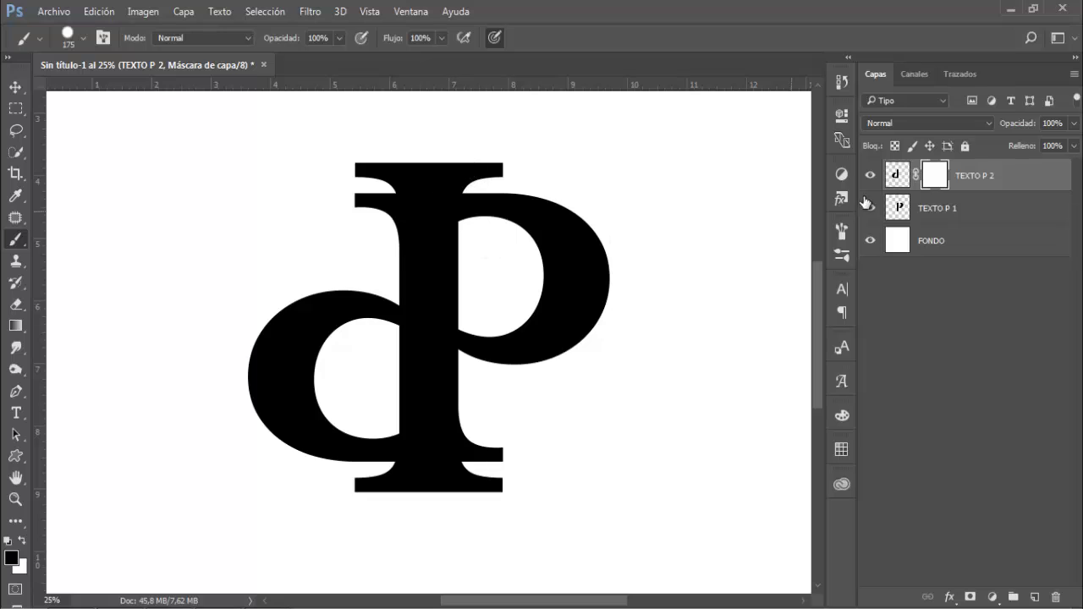
{"action": "mouse_move", "coordinate": [491, 162]}
{"action": "left_mouse_down"}
{"action": "mouse_move", "coordinate": [449, 175]}
{"action": "mouse_move", "coordinate": [373, 160]}
{"action": "mouse_move", "coordinate": [443, 172]}
{"action": "mouse_move", "coordinate": [385, 176]}
{"action": "mouse_move", "coordinate": [460, 174]}
{"action": "mouse_move", "coordinate": [370, 169]}
{"action": "mouse_move", "coordinate": [515, 167]}
{"action": "mouse_move", "coordinate": [402, 181]}
{"action": "left_mouse_up"}
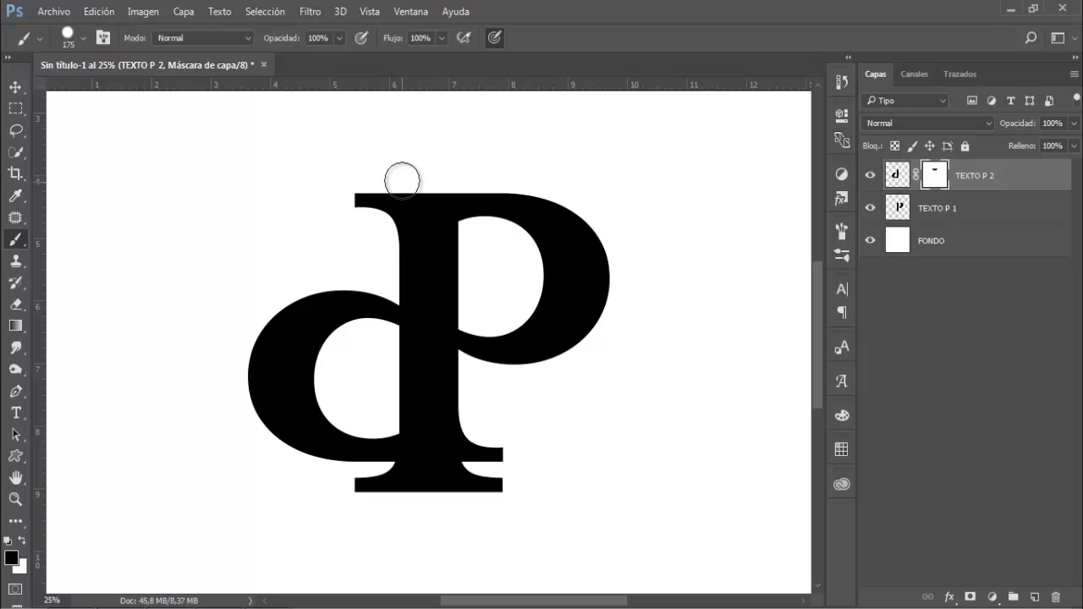
Add a layer mask to TEXTO P 1 and paint out its serif protruding below TEXTO P 2
{"action": "left_click", "coordinate": [948, 218]}
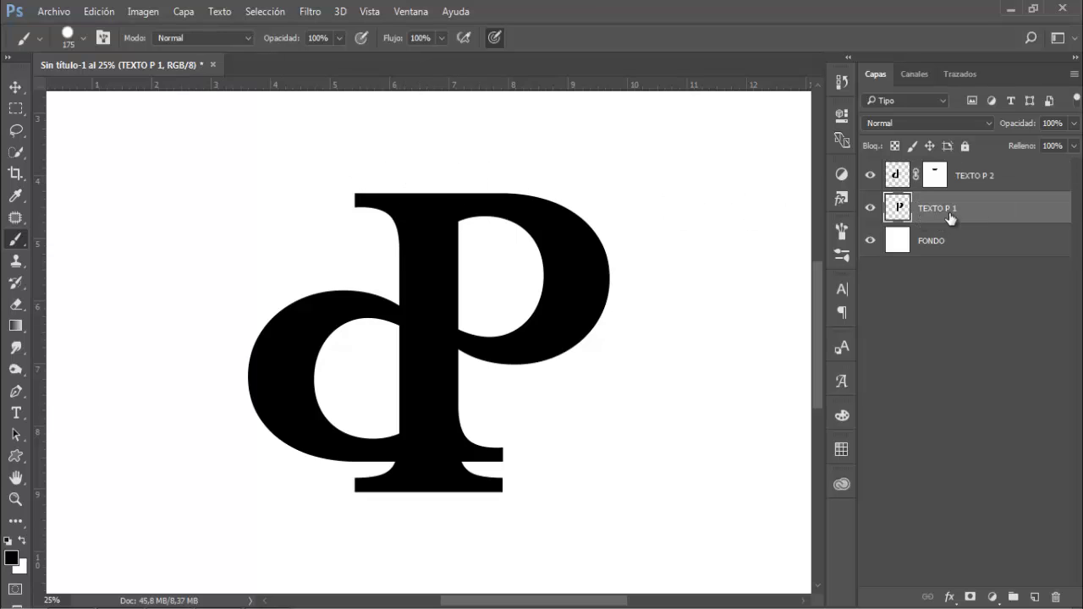
{"action": "left_click", "coordinate": [970, 598]}
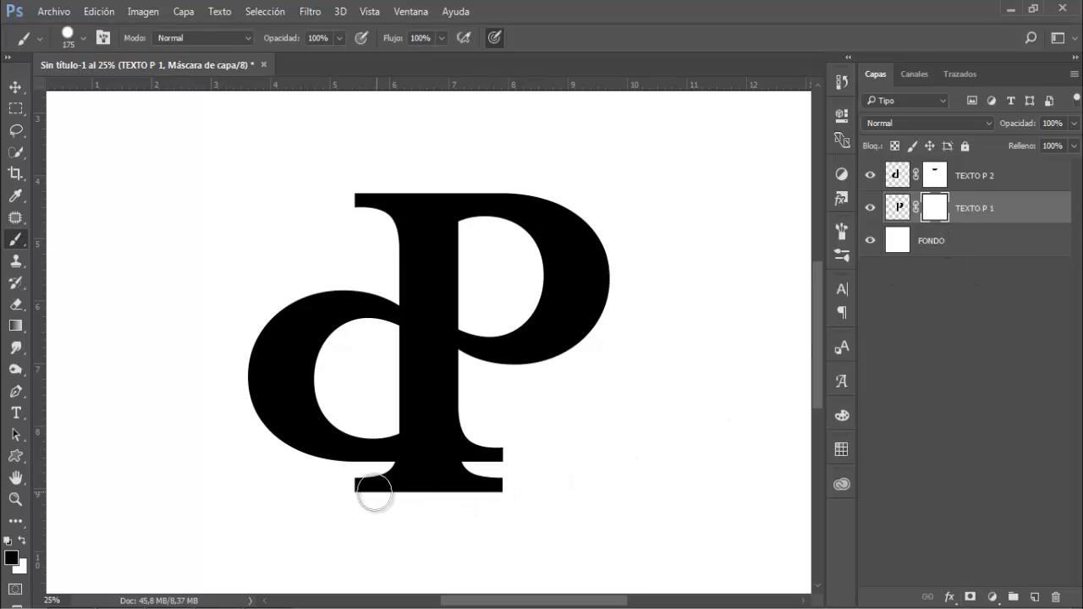
{"action": "mouse_move", "coordinate": [346, 488]}
{"action": "left_mouse_down"}
{"action": "mouse_move", "coordinate": [462, 498]}
{"action": "mouse_move", "coordinate": [398, 474]}
{"action": "mouse_move", "coordinate": [450, 474]}
{"action": "mouse_move", "coordinate": [506, 490]}
{"action": "mouse_move", "coordinate": [430, 491]}
{"action": "mouse_move", "coordinate": [482, 486]}
{"action": "left_mouse_up"}
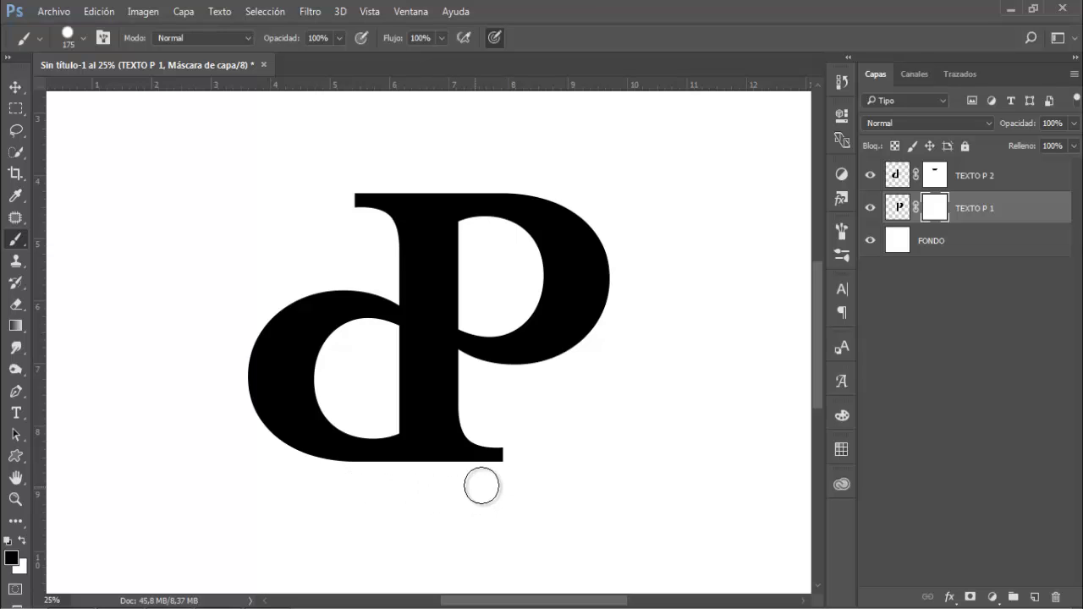
With FONDO hidden, stamp both letters into a new merged layer and delete the TEXTO P 2 and TEXTO P 1 layers
{"action": "left_click", "coordinate": [871, 242]}
{"action": "left_click", "coordinate": [1013, 180]}
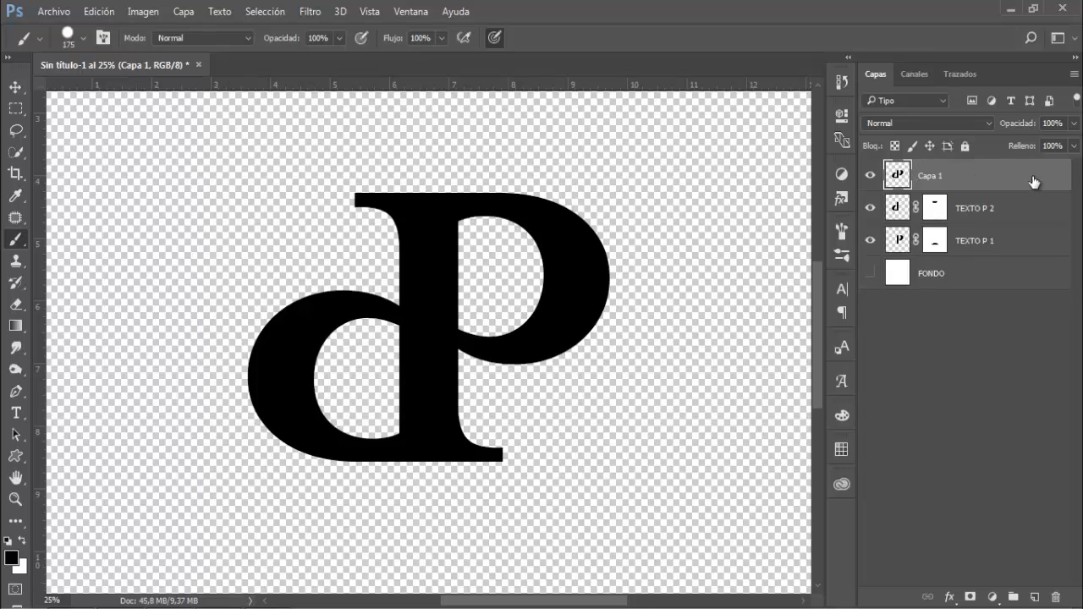
{"action": "left_click", "coordinate": [1034, 210]}
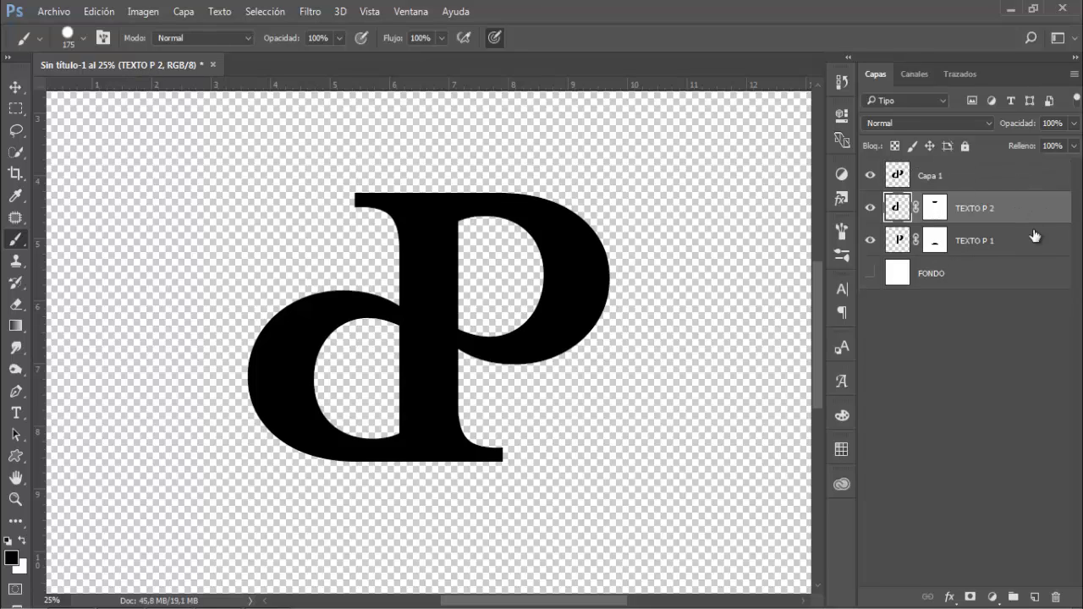
{"action": "left_click", "coordinate": [1034, 236], "text": "shift"}
{"action": "key", "text": "Delete"}
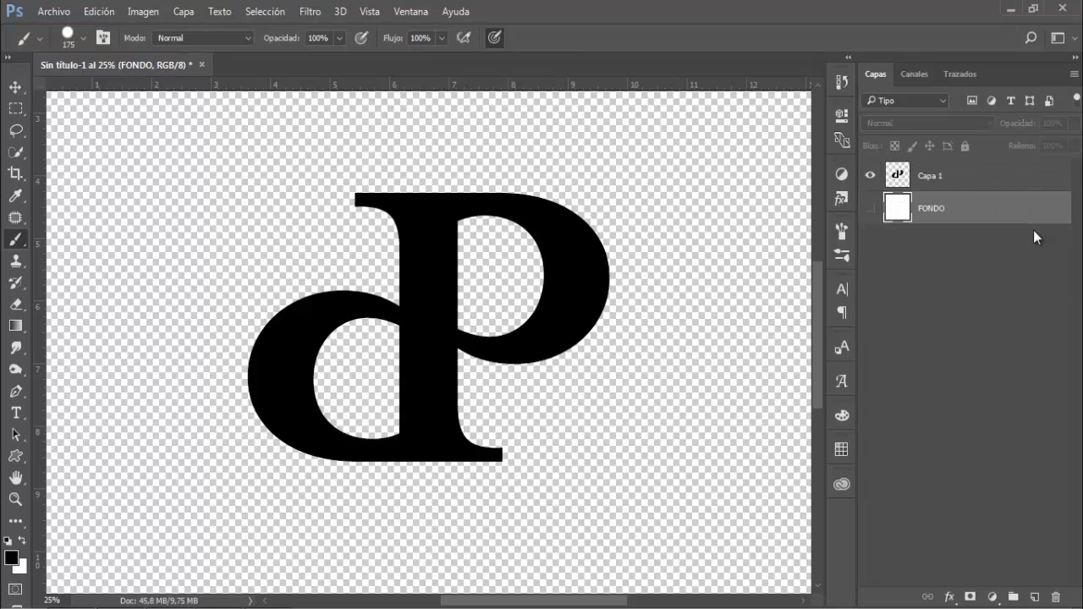
Show the FONDO layer and rename the merged letters layer LOGO
{"action": "left_click", "coordinate": [871, 209]}
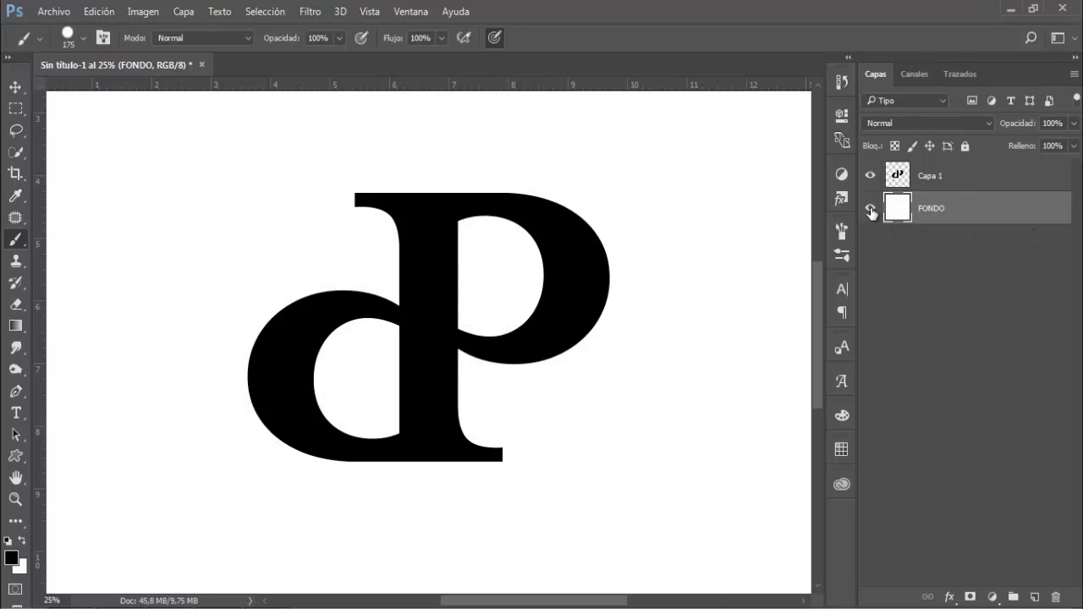
{"action": "left_click", "coordinate": [946, 178]}
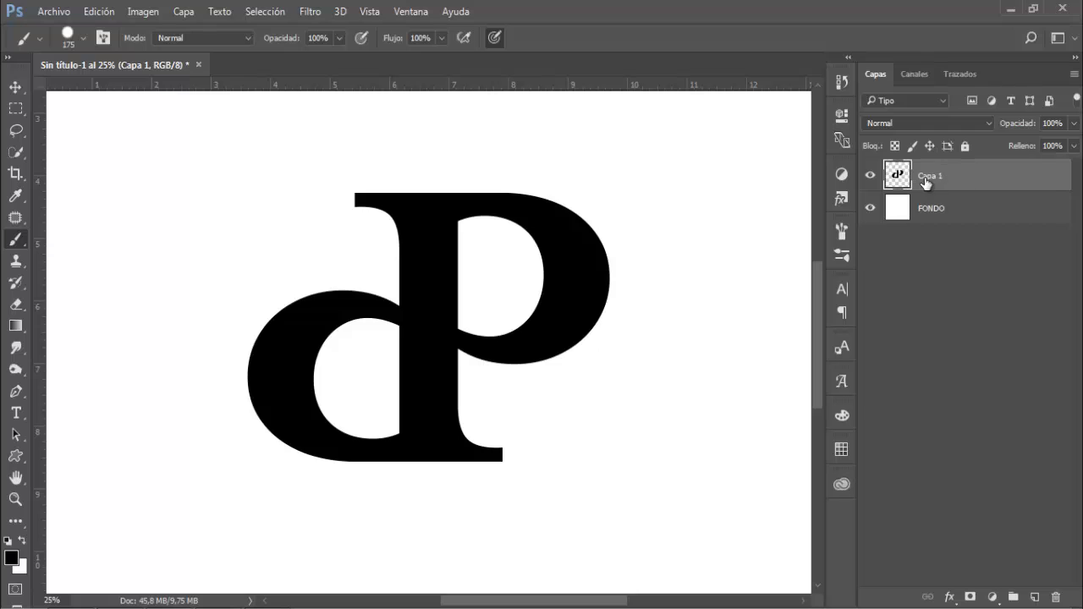
{"action": "double_click", "coordinate": [930, 178]}
{"action": "type", "text": "LOGO"}
{"action": "left_click", "coordinate": [999, 176]}
{"action": "key", "text": "ctrl+0"}
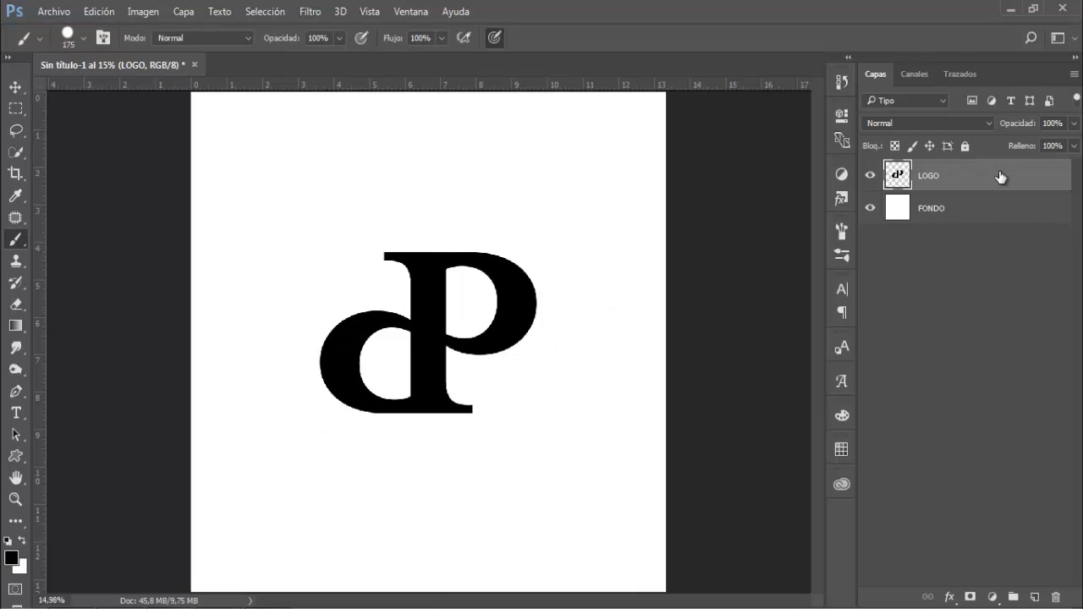
Display the guides, scale the LOGO layer proportionally to 183%, and hide the guides again
{"action": "key", "text": "ctrl+semicolon"}
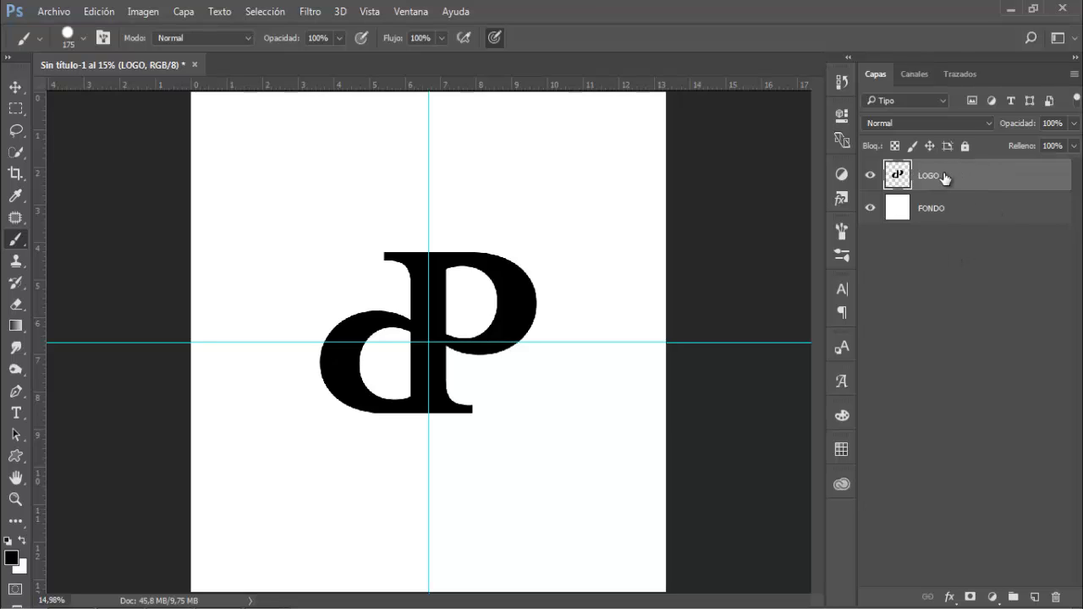
{"action": "key", "text": "ctrl+t"}
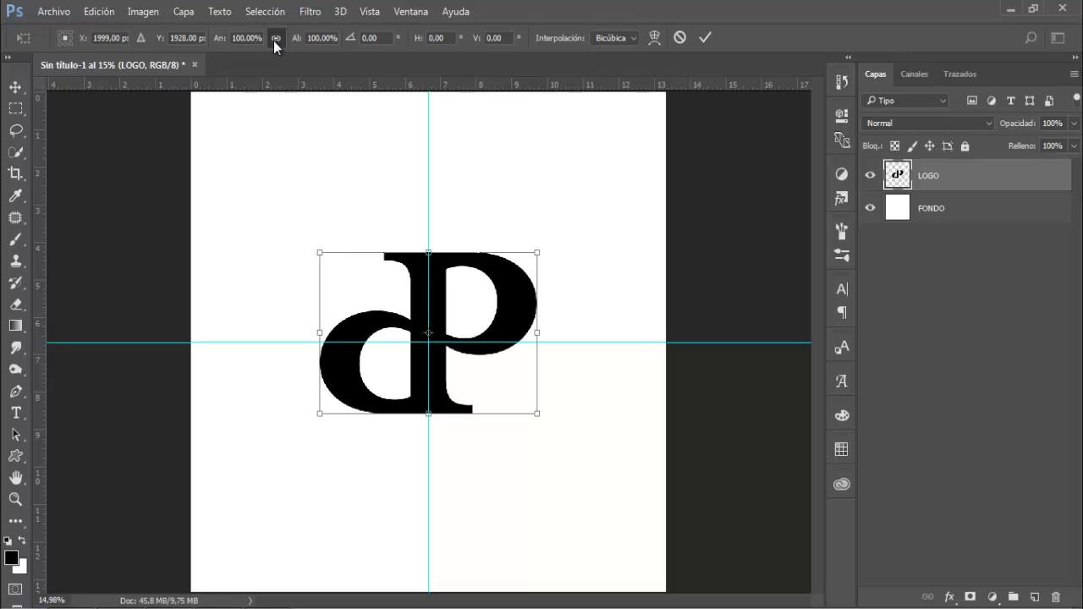
{"action": "left_click_drag", "start_coordinate": [225, 43], "coordinate": [280, 48]}
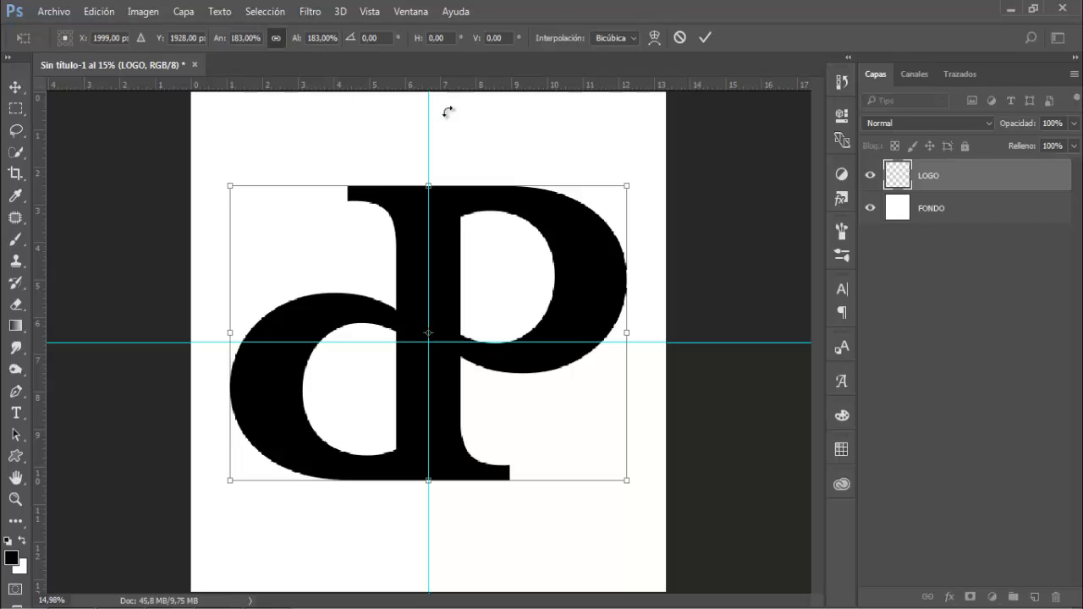
{"action": "left_click", "coordinate": [706, 38]}
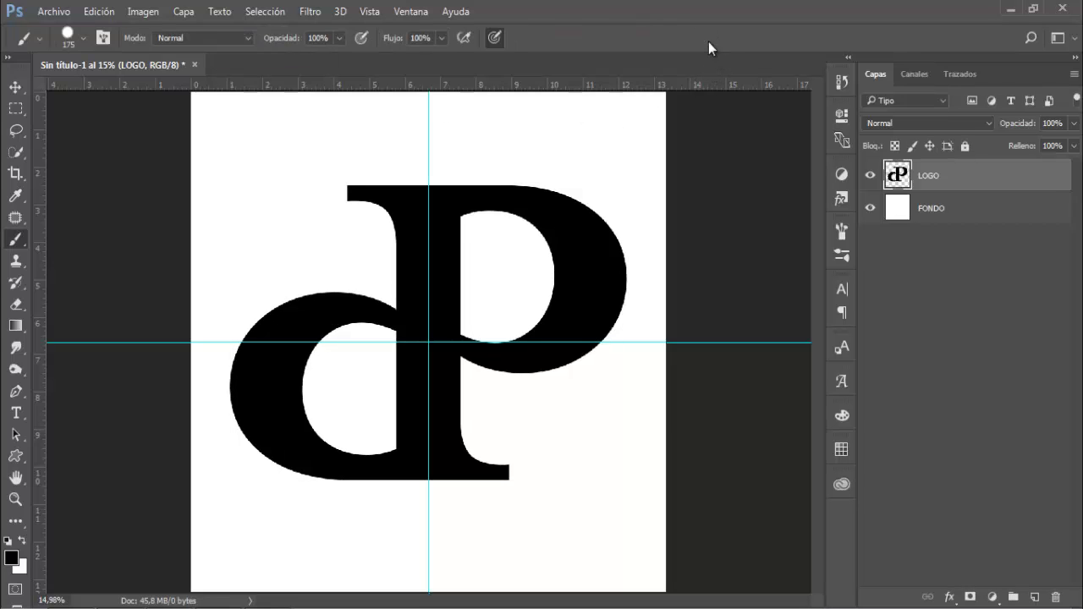
{"action": "key", "text": "ctrl+h"}
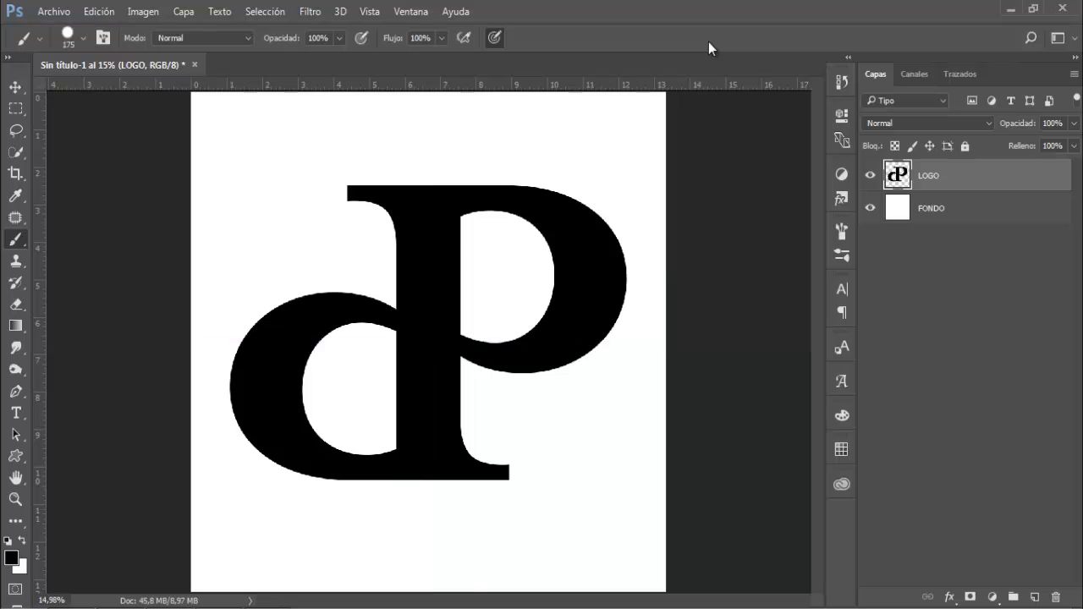
Hide the FONDO layer, load the LOGO layer's pixels as a selection and convert it into a work path
{"action": "left_click", "coordinate": [870, 209]}
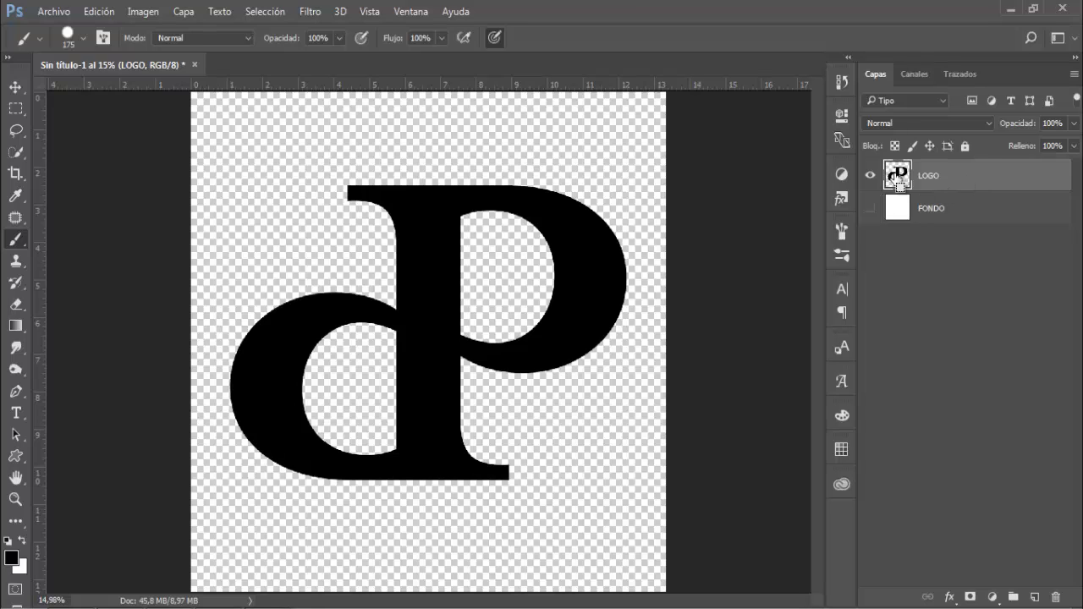
{"action": "left_click", "coordinate": [895, 176], "text": "ctrl"}
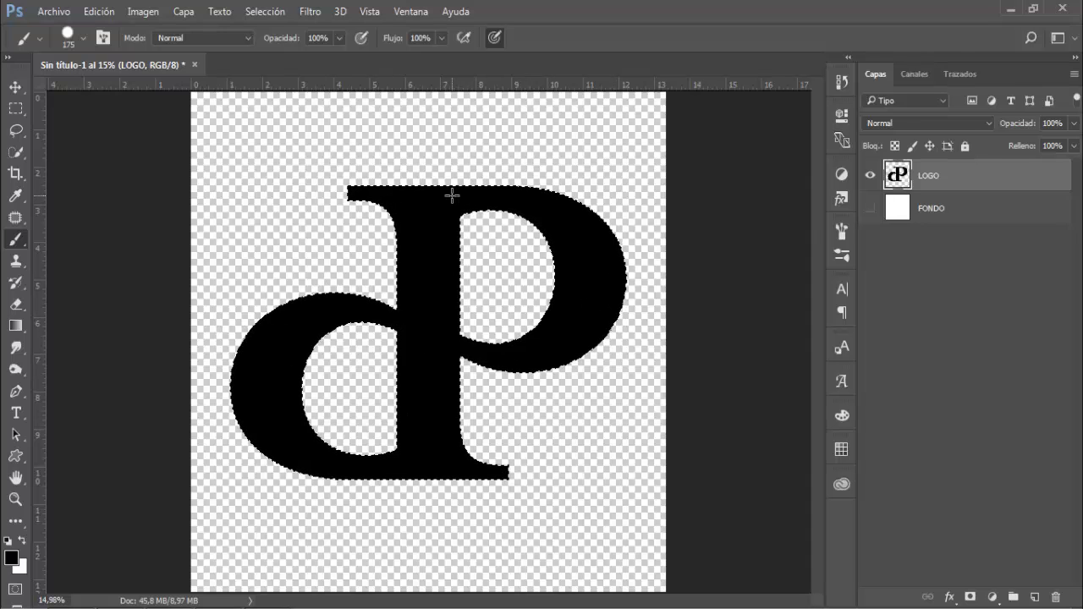
{"action": "left_click", "coordinate": [969, 78]}
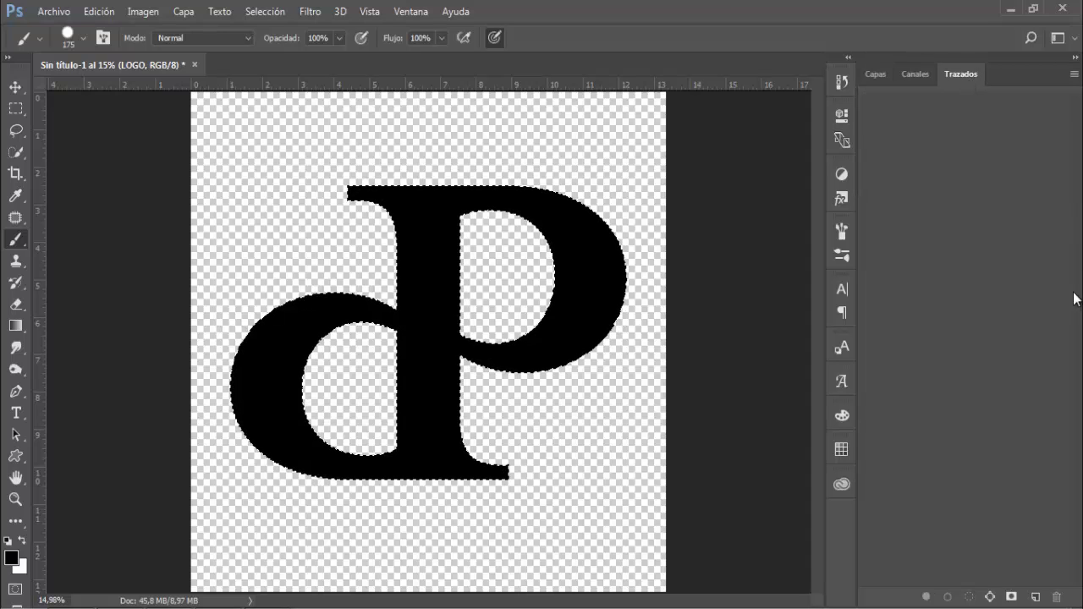
{"action": "left_click", "coordinate": [404, 10]}
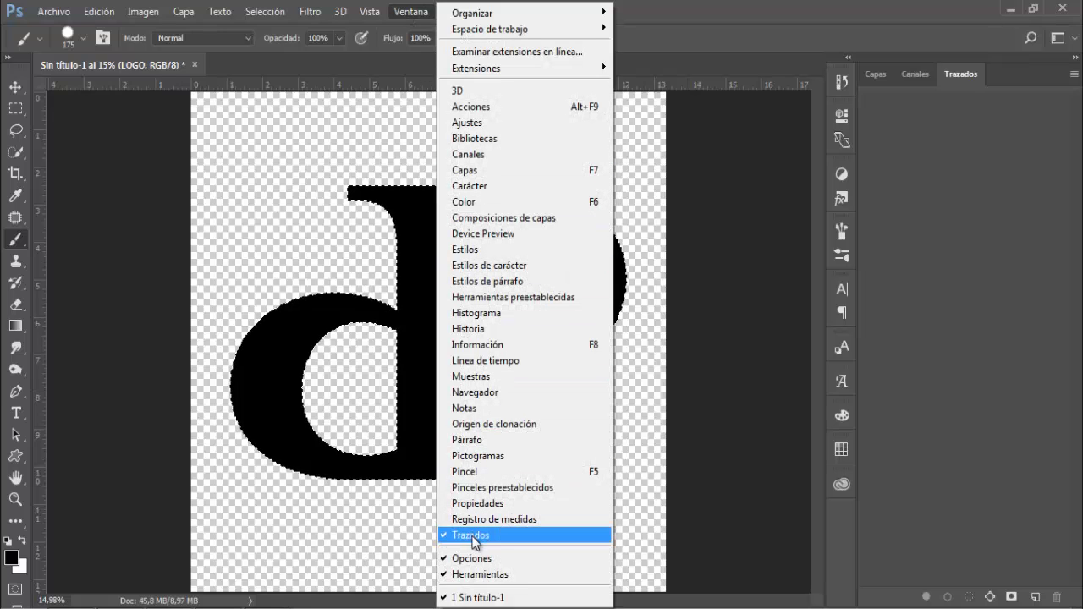
{"action": "left_click", "coordinate": [813, 37]}
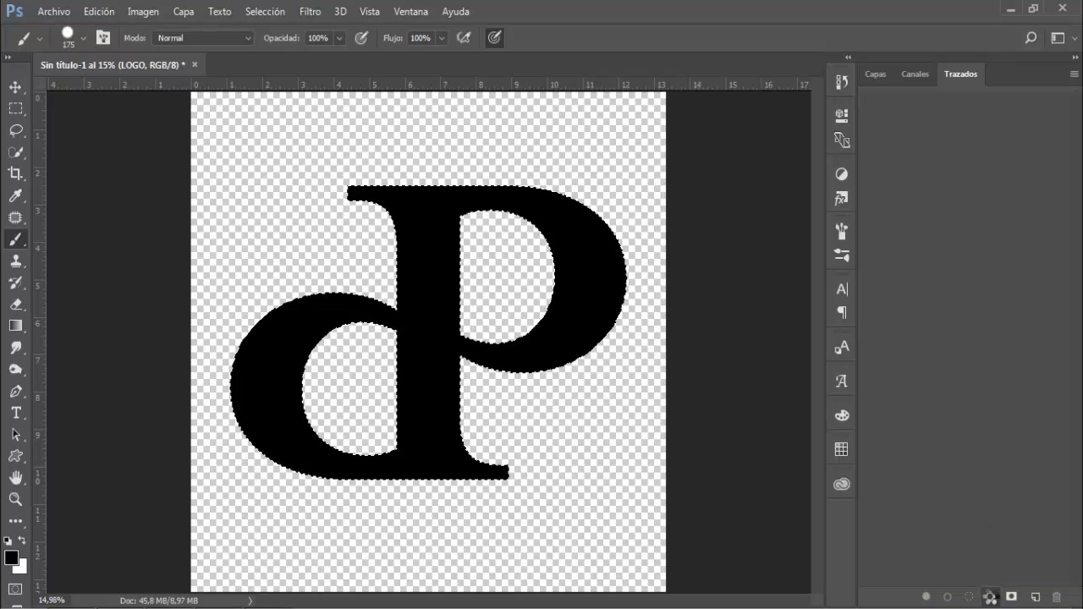
{"action": "left_click", "coordinate": [990, 598]}
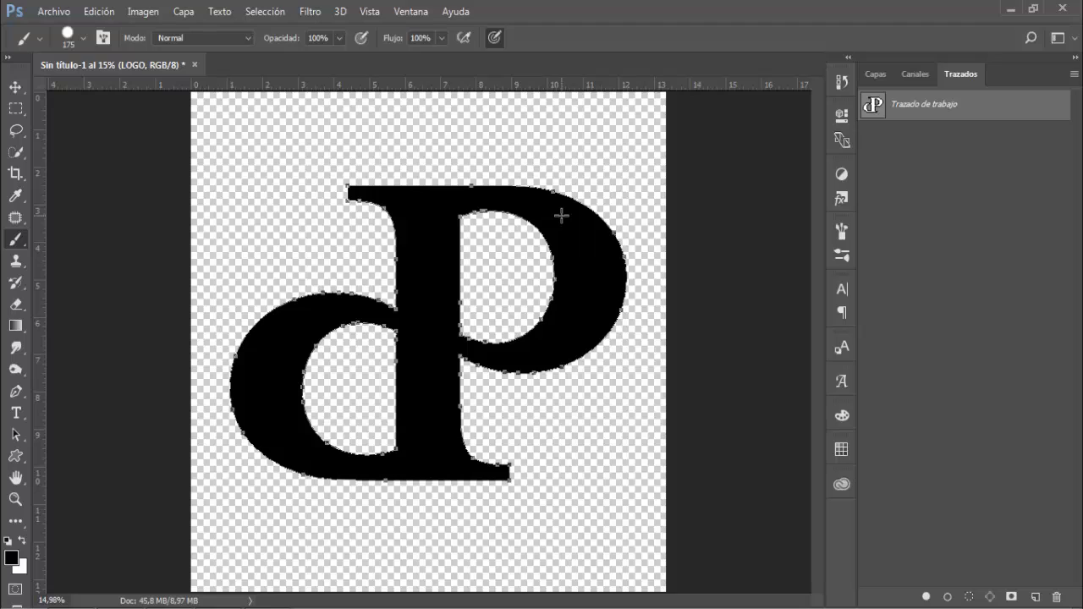
Define the logo's work path as a custom shape named LOGO IPS and deselect the path
{"action": "left_click", "coordinate": [872, 74]}
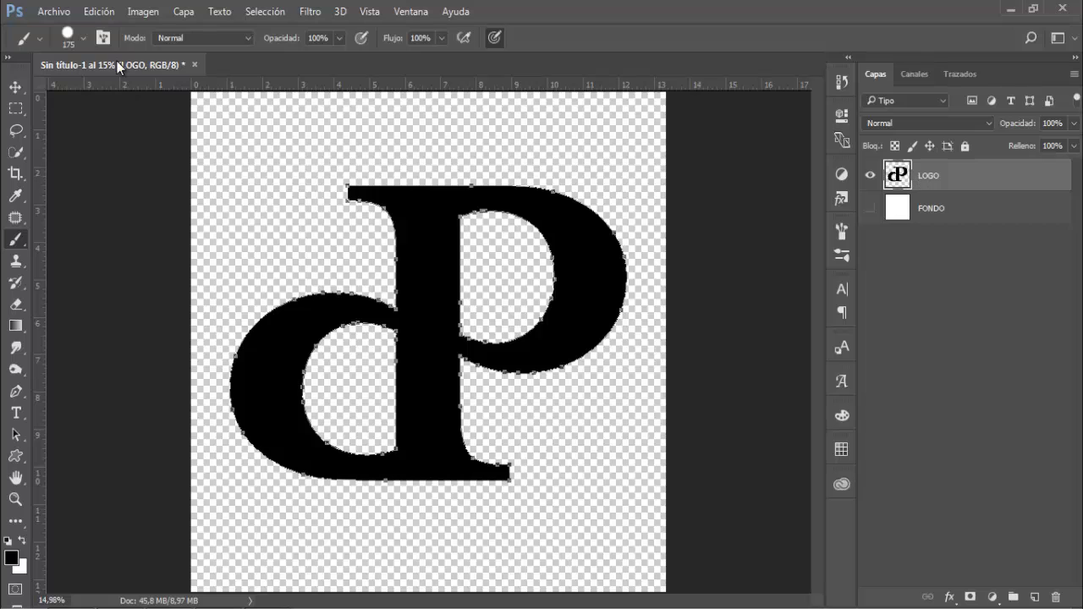
{"action": "left_click", "coordinate": [99, 12]}
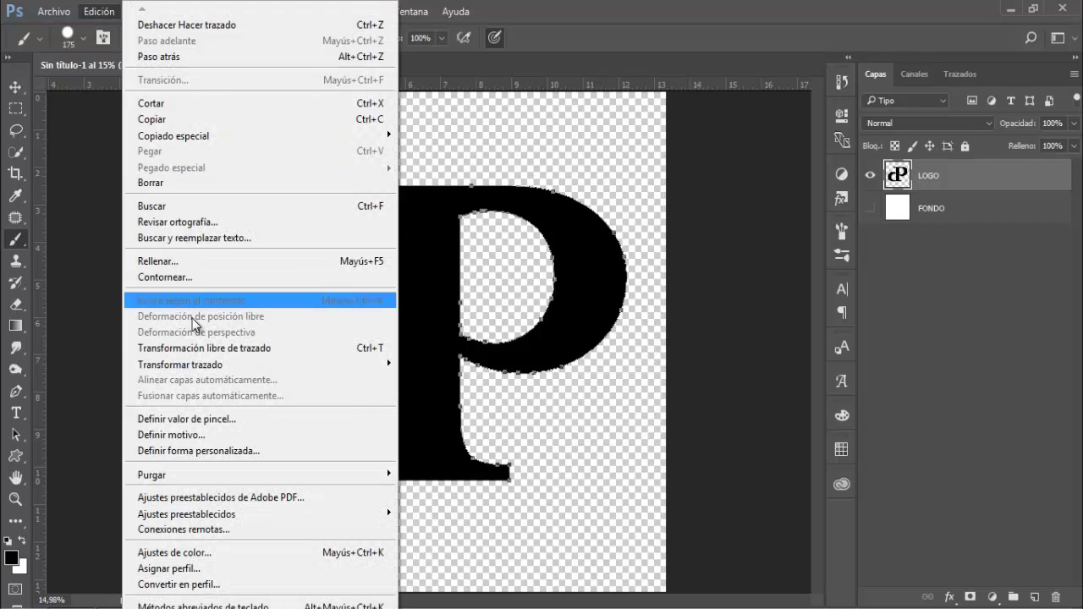
{"action": "left_click", "coordinate": [209, 448]}
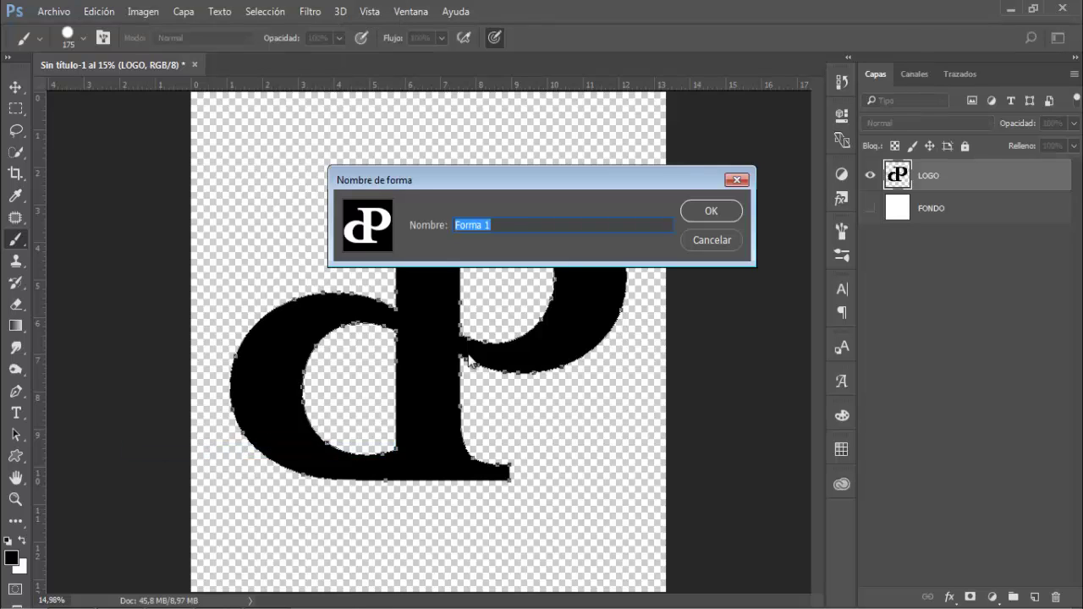
{"action": "key", "text": "BackSpace"}
{"action": "type", "text": "LOGO IPS"}
{"action": "left_click", "coordinate": [730, 210]}
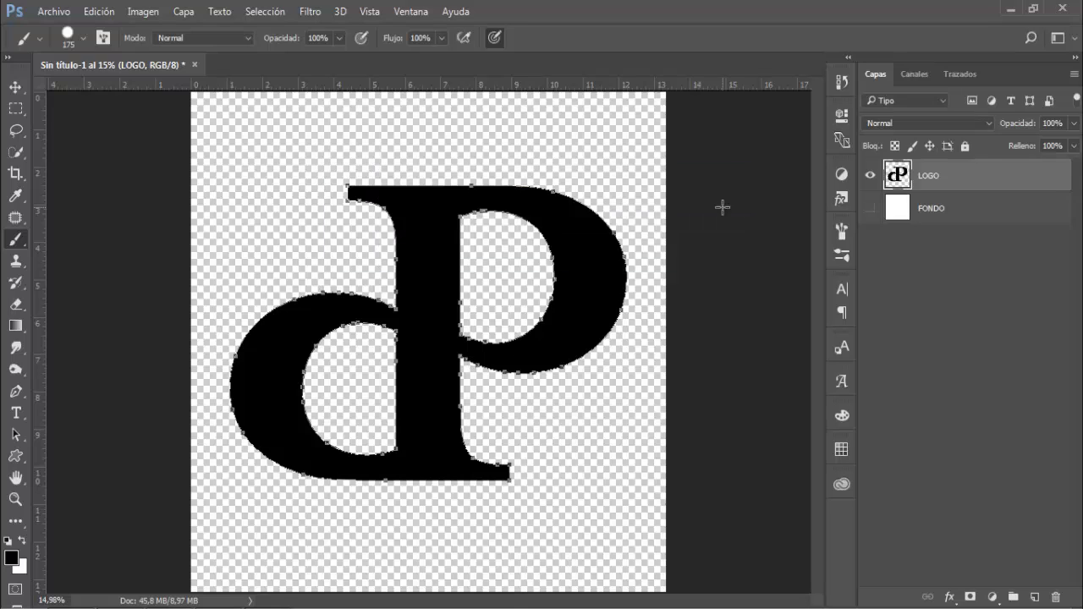
{"action": "key", "text": "ctrl+d"}
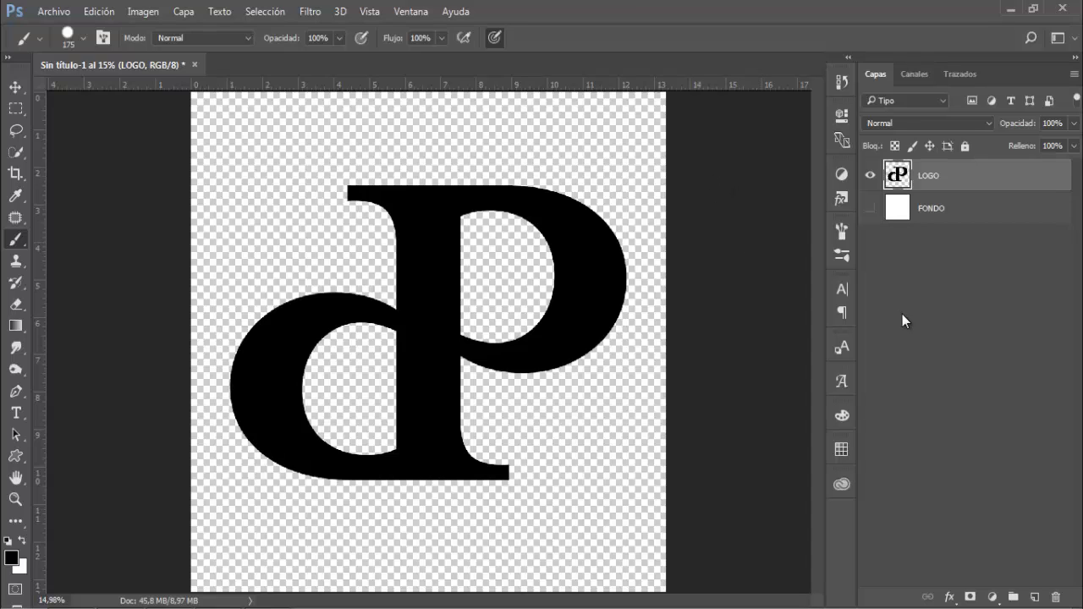
Add a new layer, hide the LOGO layer and draw the monogram custom shape about 2411 × 1702 px on the canvas
{"action": "left_click", "coordinate": [1038, 600]}
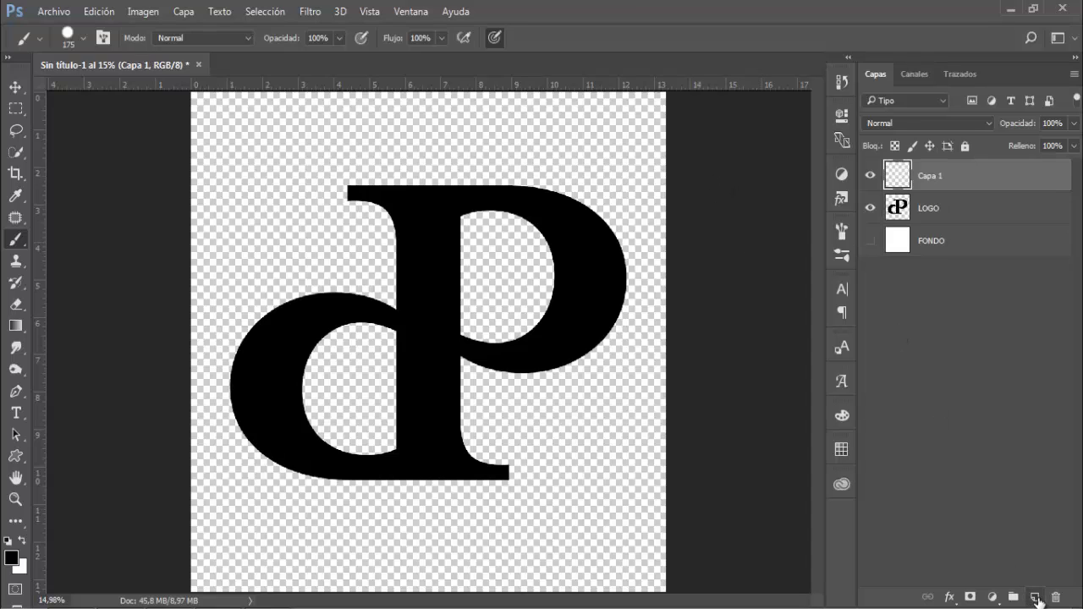
{"action": "left_click", "coordinate": [871, 208]}
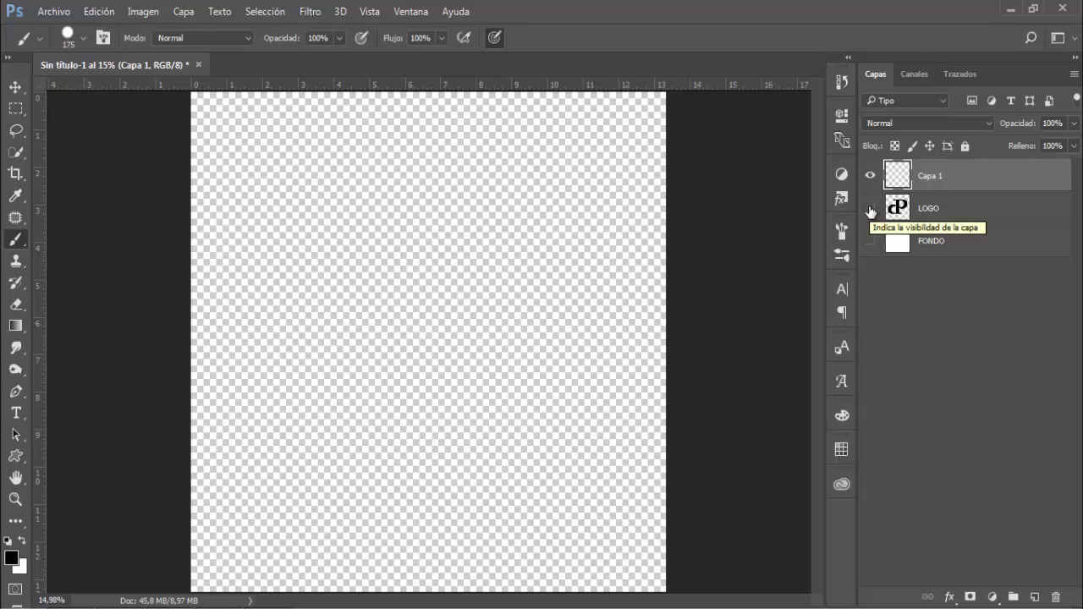
{"action": "left_click", "coordinate": [17, 457]}
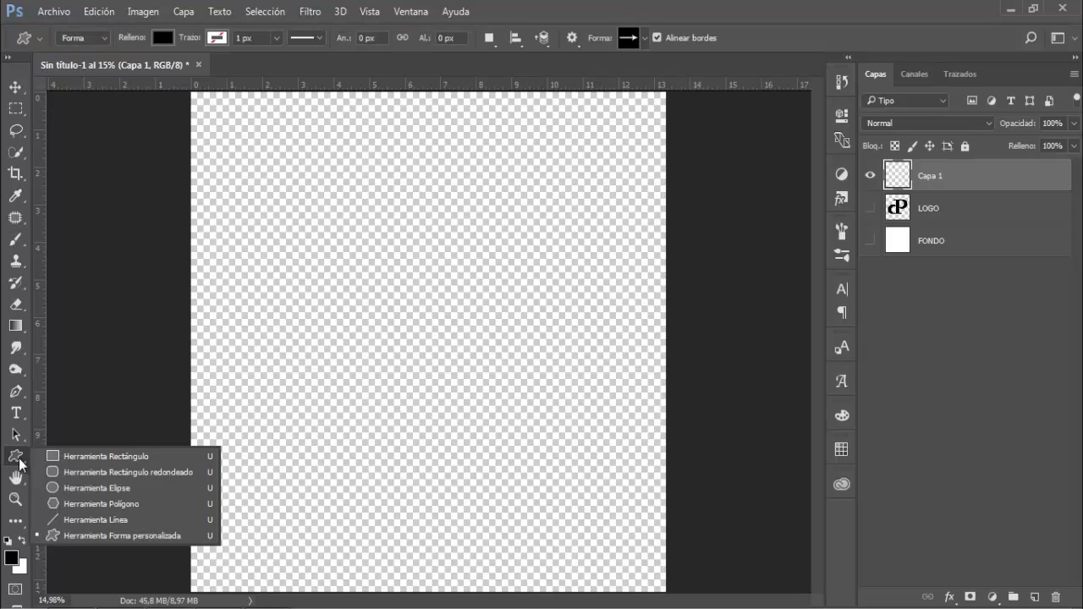
{"action": "left_click", "coordinate": [91, 539]}
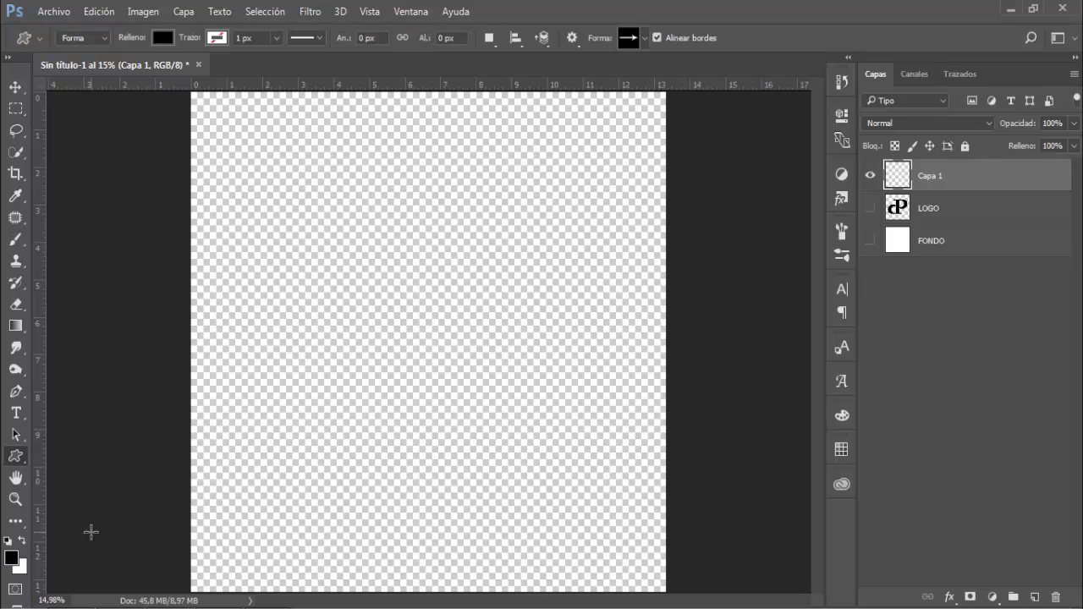
{"action": "left_click", "coordinate": [645, 39]}
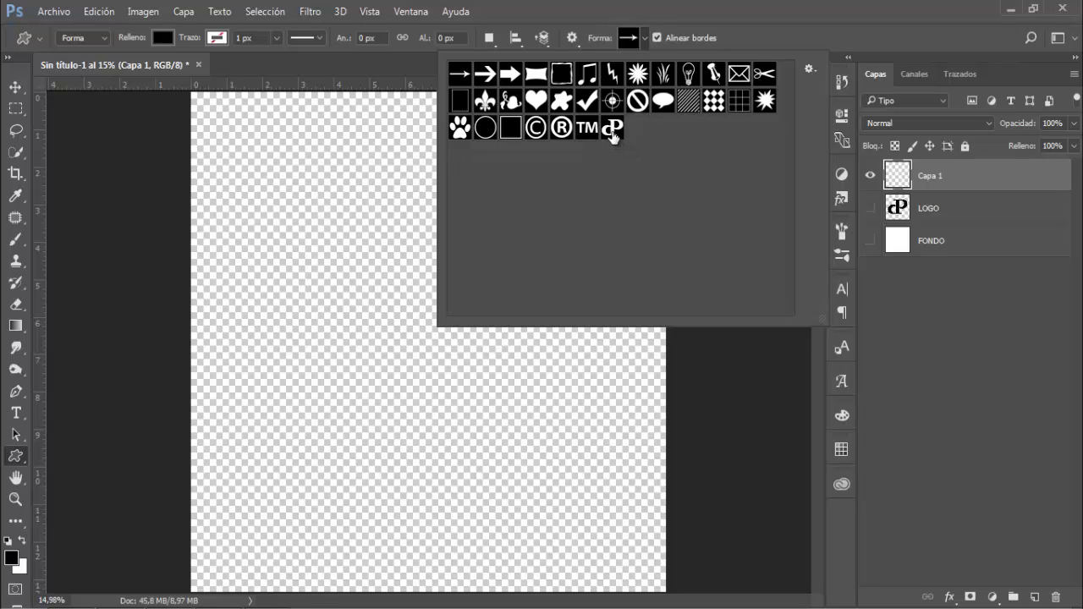
{"action": "left_click", "coordinate": [612, 131]}
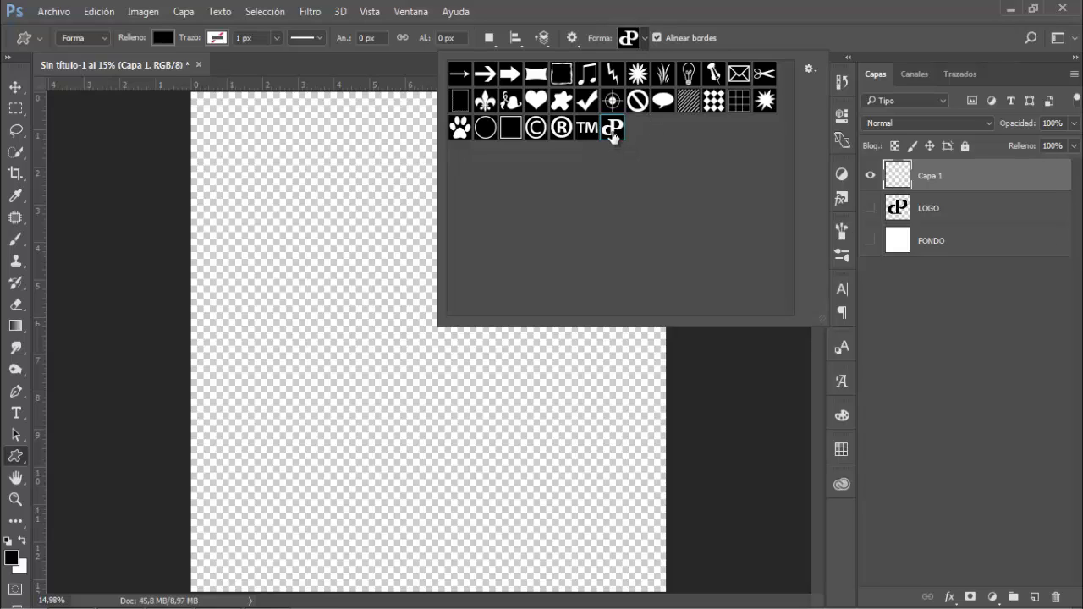
{"action": "left_click", "coordinate": [732, 44]}
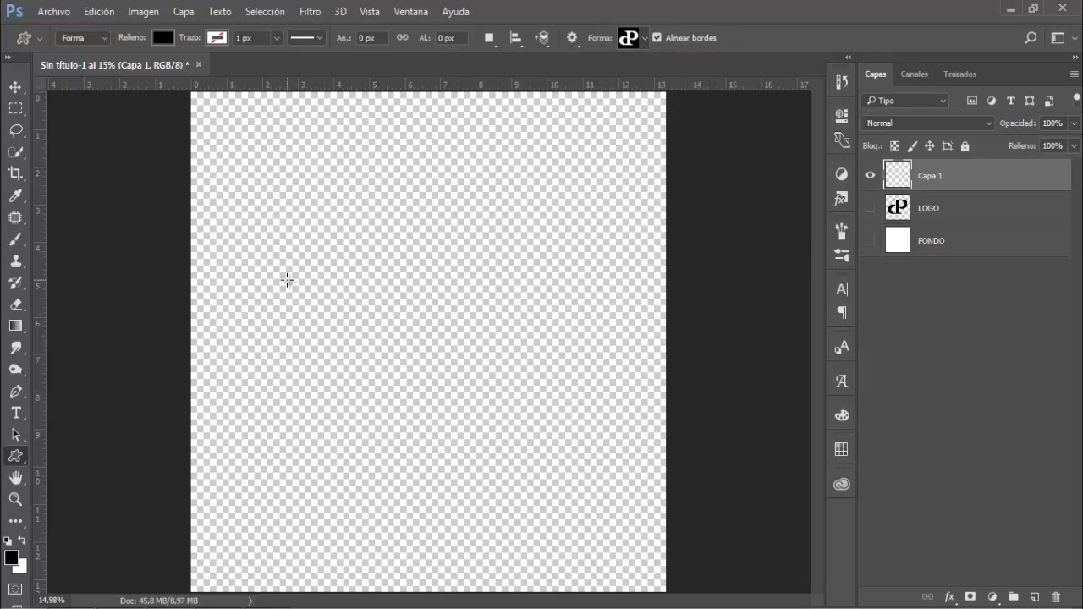
{"action": "left_click_drag", "start_coordinate": [287, 279], "coordinate": [574, 531]}
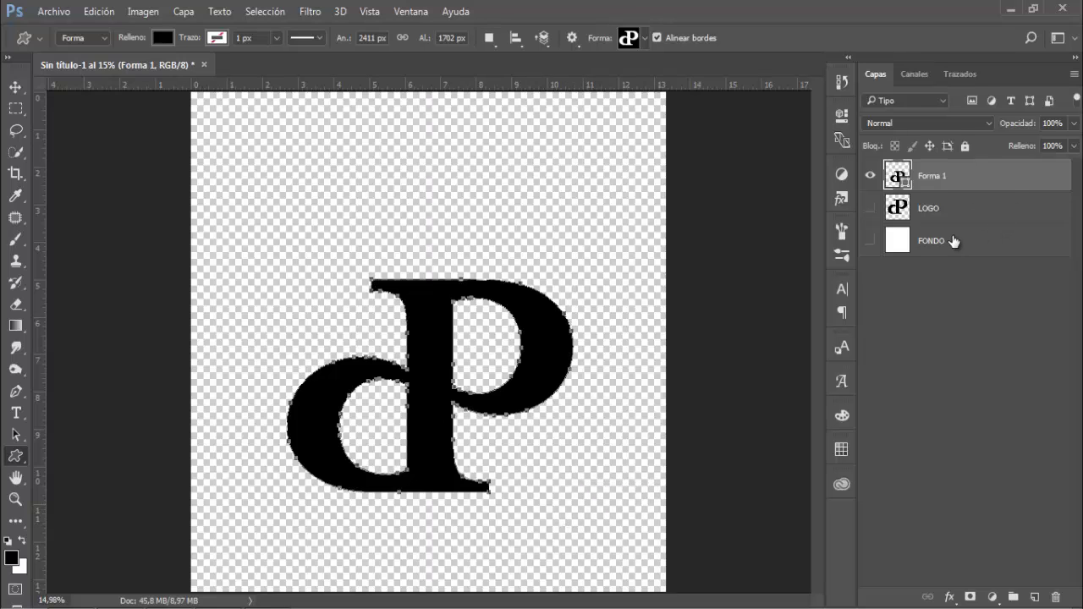
Show the FONDO layer and move the Forma 1 monogram up to the middle of the canvas
{"action": "left_click", "coordinate": [954, 241]}
{"action": "left_click", "coordinate": [870, 241]}
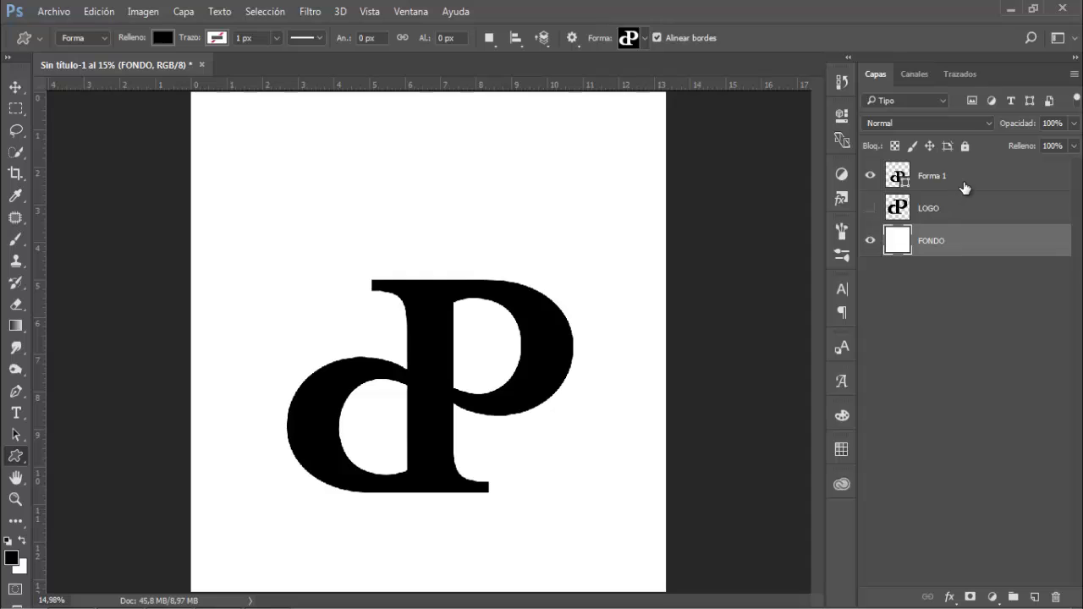
{"action": "left_click", "coordinate": [965, 179]}
{"action": "left_click", "coordinate": [15, 88]}
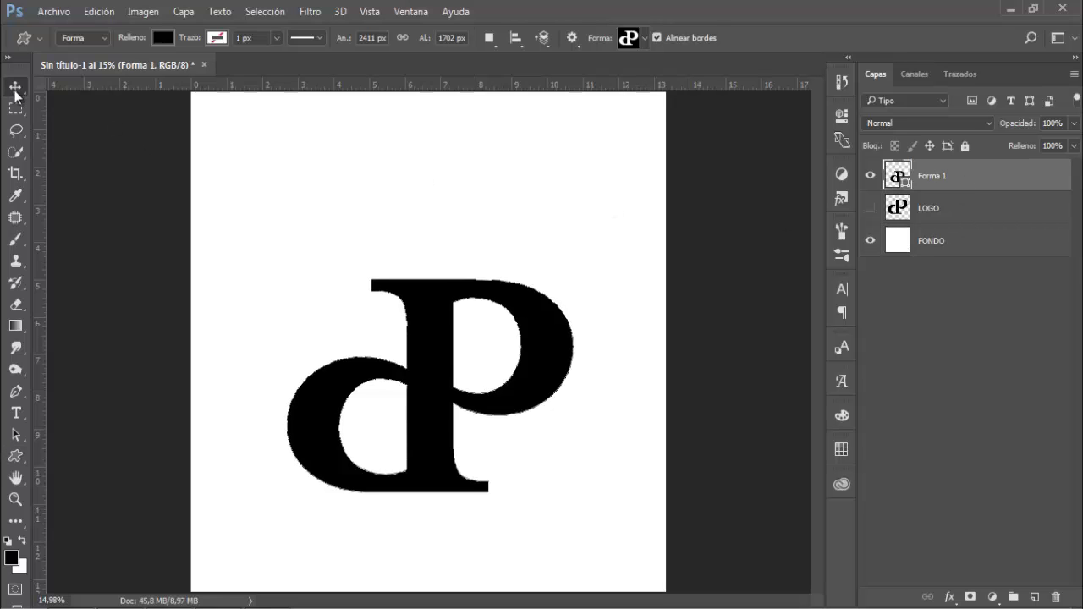
{"action": "left_click_drag", "start_coordinate": [435, 411], "coordinate": [429, 358]}
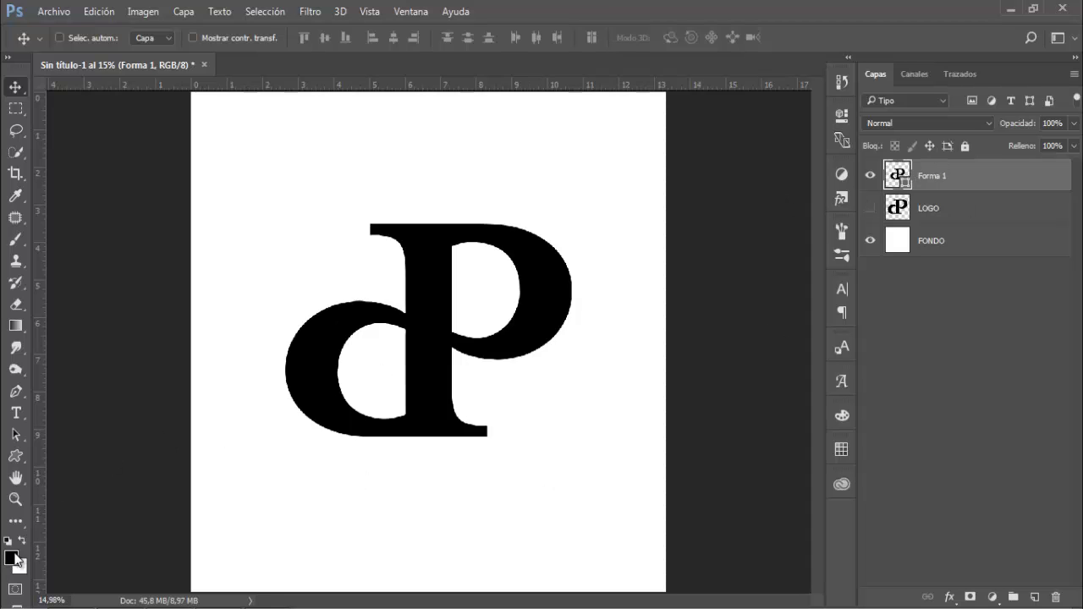
Open the Preset Manager for custom shapes and start saving the monogram shape as a set
{"action": "left_click", "coordinate": [17, 456]}
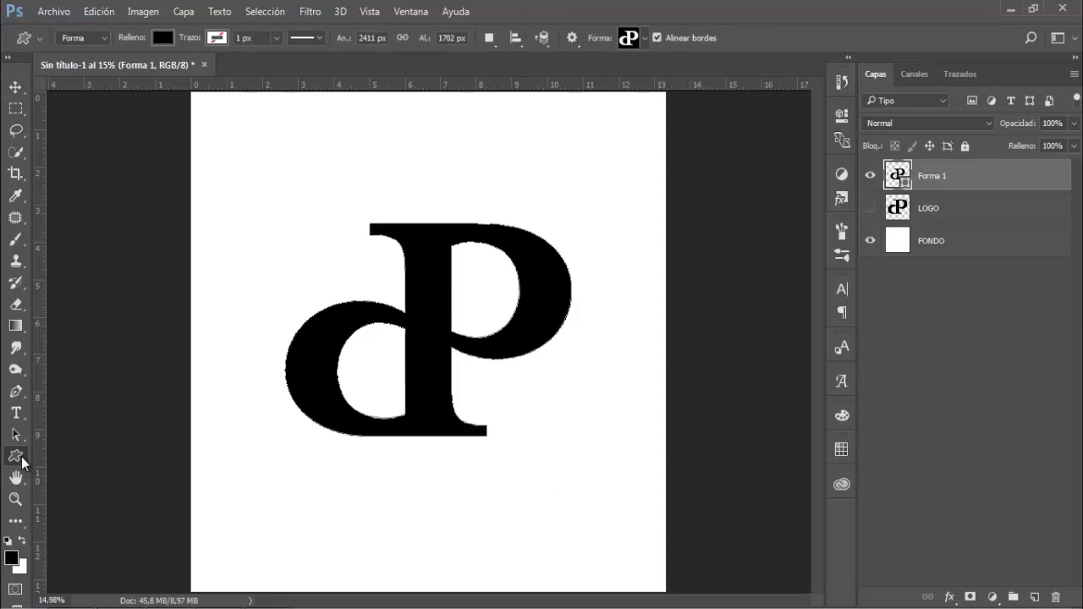
{"action": "left_click", "coordinate": [647, 38]}
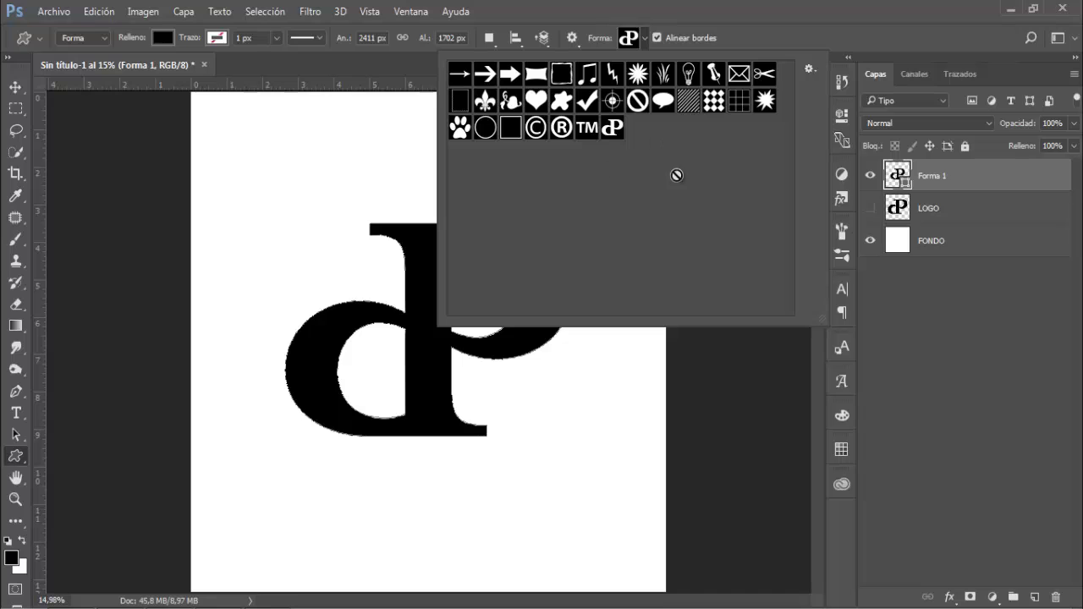
{"action": "left_click", "coordinate": [810, 71]}
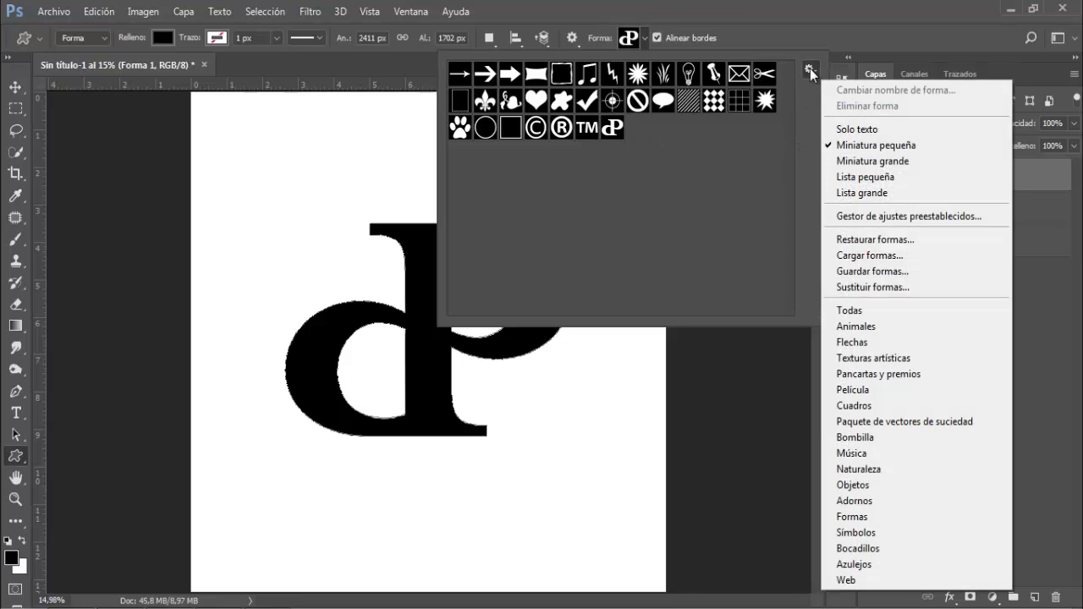
{"action": "left_click", "coordinate": [859, 218]}
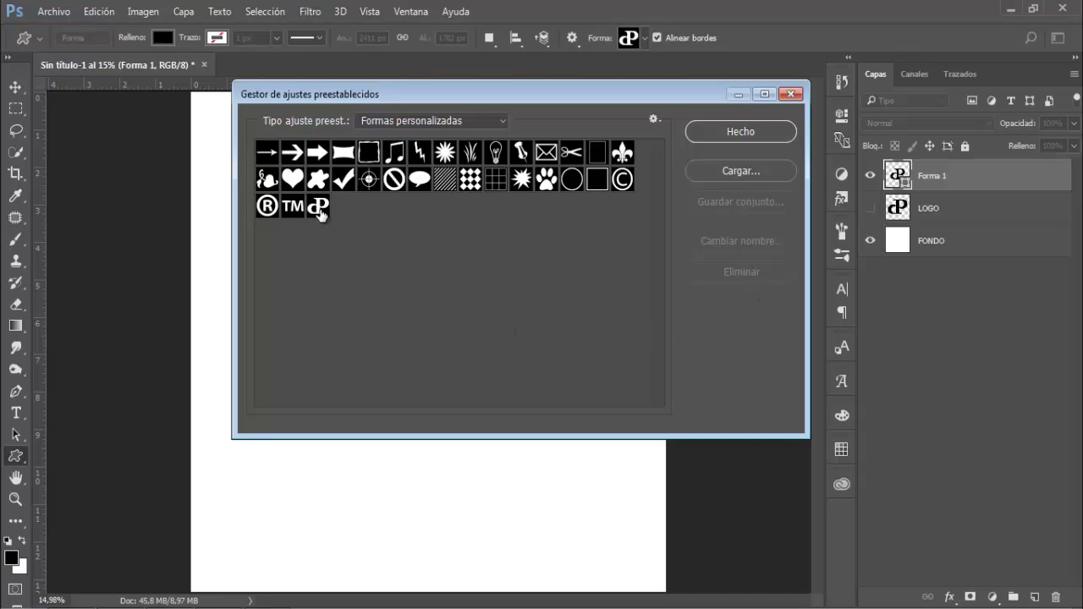
{"action": "left_click", "coordinate": [319, 208]}
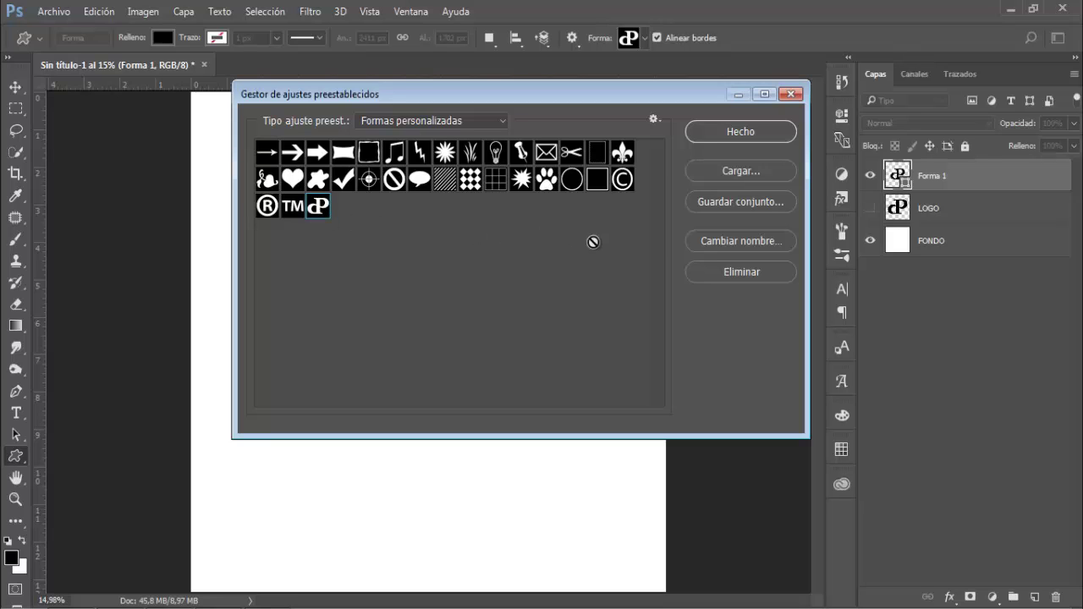
{"action": "left_click", "coordinate": [717, 203]}
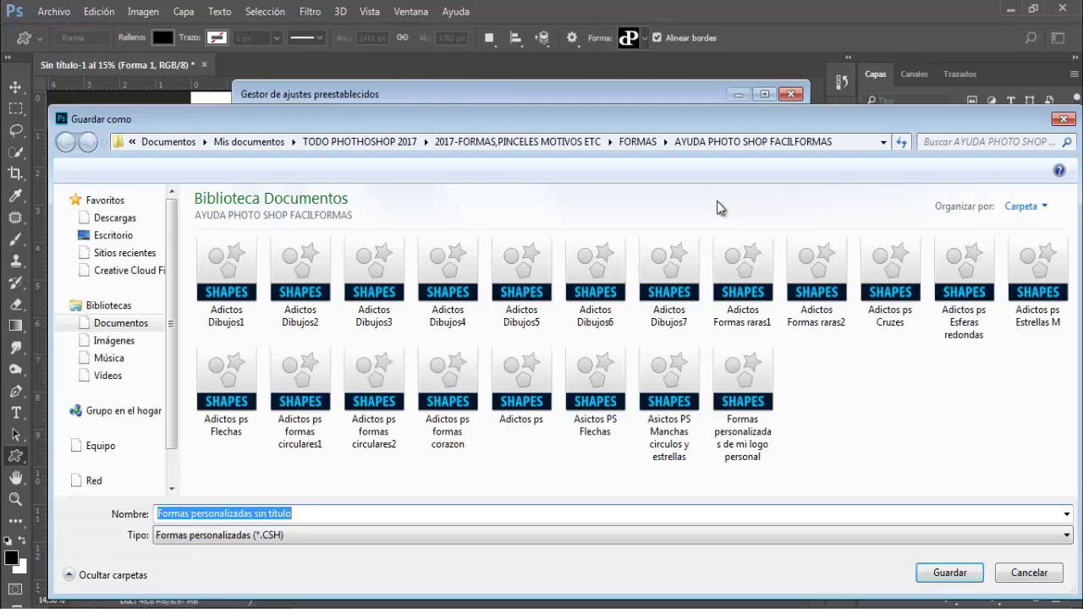
Name the shape set file Formas personalizadas de mi logo personal, cancel the save and close the Preset Manager
{"action": "left_click_drag", "start_coordinate": [511, 125], "coordinate": [511, 70]}
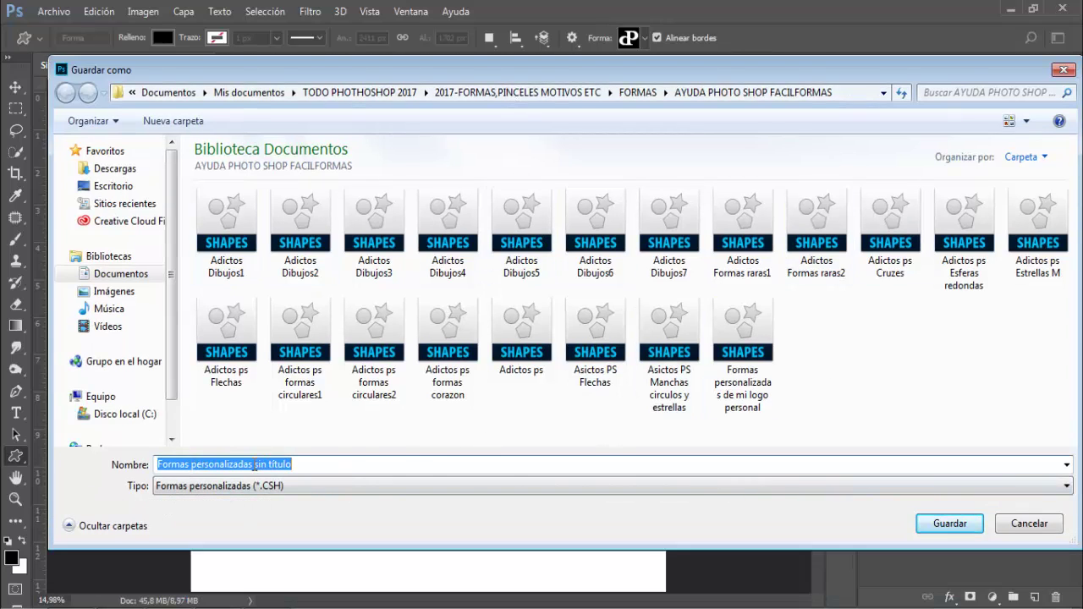
{"action": "left_click_drag", "start_coordinate": [252, 465], "coordinate": [368, 465]}
{"action": "key", "text": "BackSpace"}
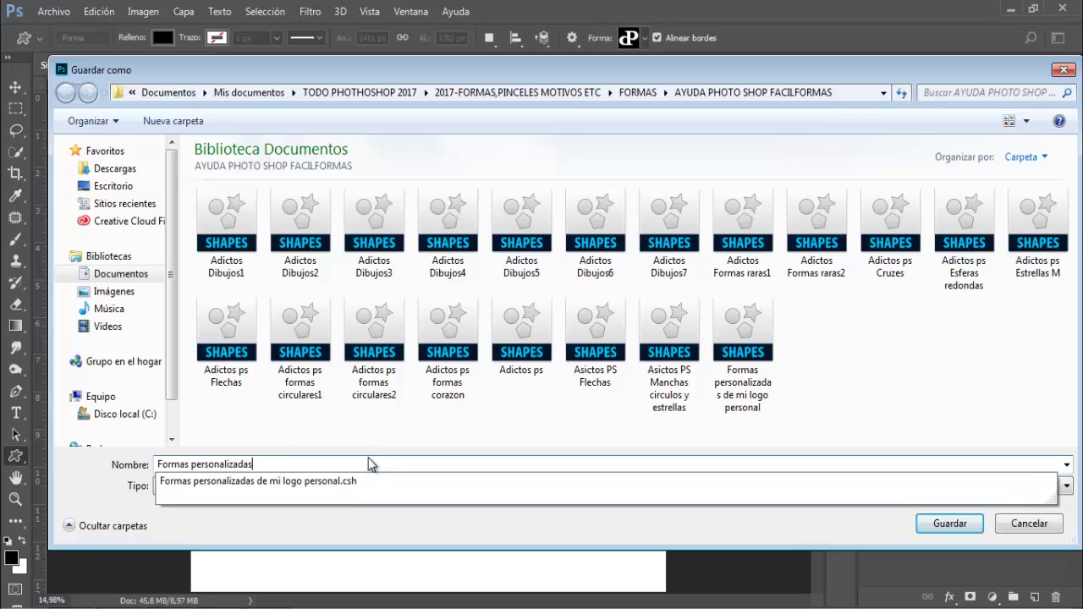
{"action": "left_click", "coordinate": [301, 488]}
{"action": "left_click", "coordinate": [374, 463]}
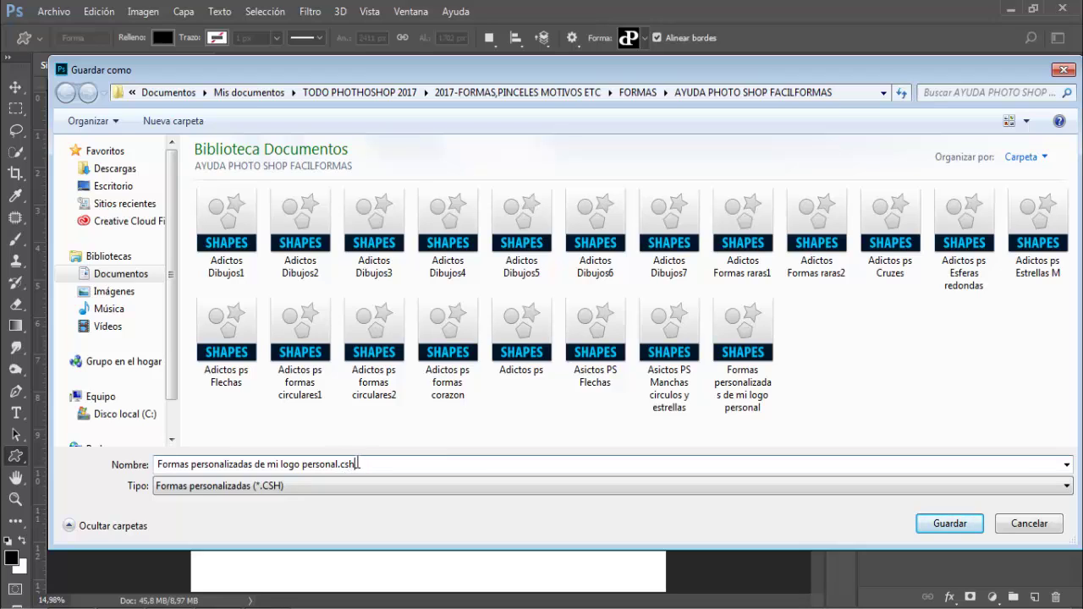
{"action": "key", "text": "BackSpace"}
{"action": "key", "text": "BackSpace"}
{"action": "key", "text": "BackSpace"}
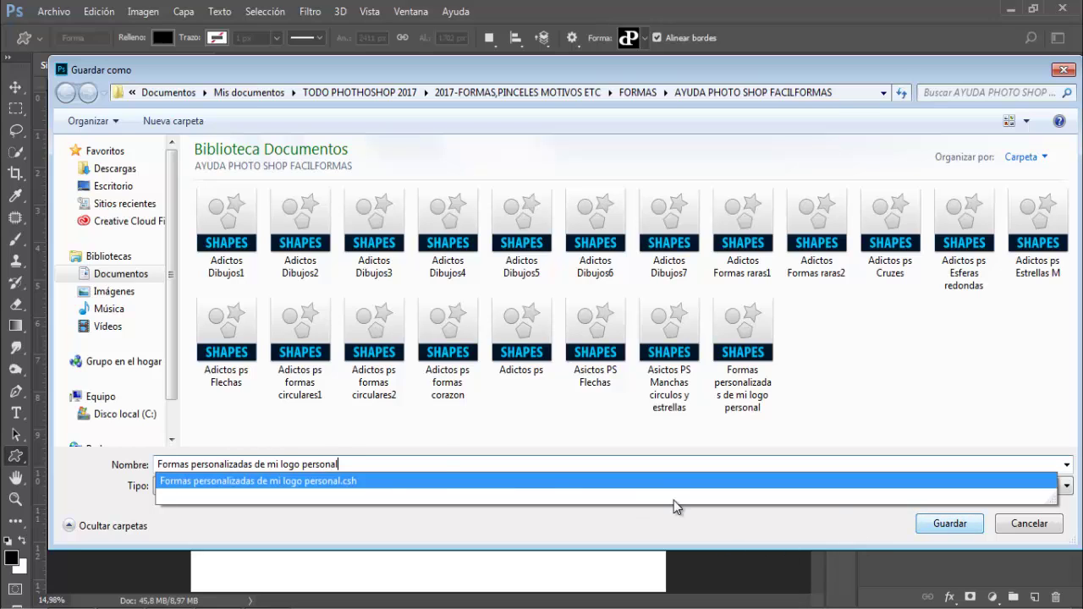
{"action": "left_click", "coordinate": [1025, 524]}
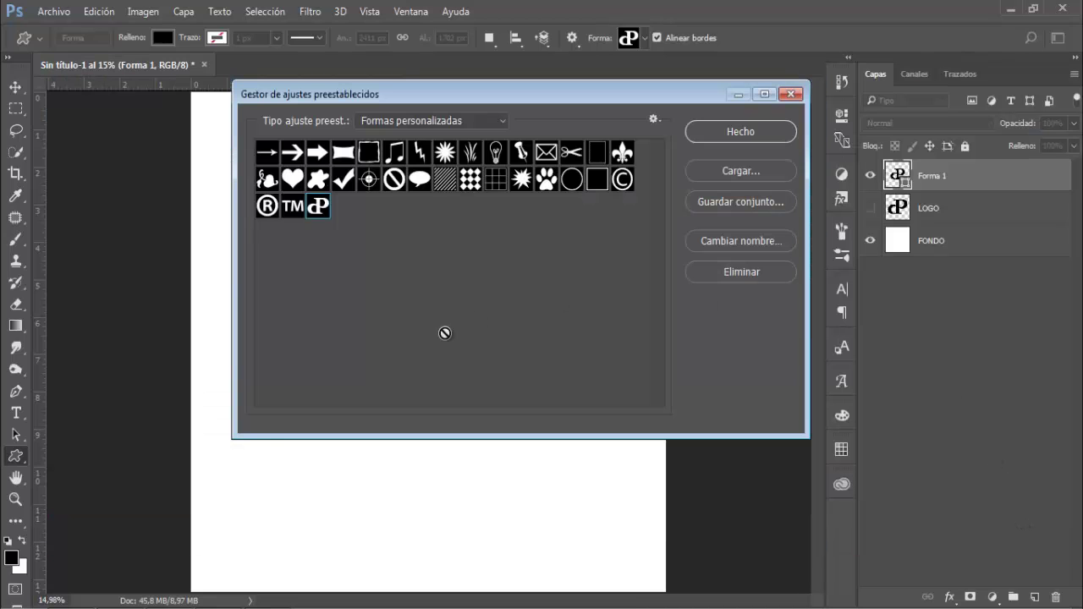
{"action": "left_click", "coordinate": [730, 130]}
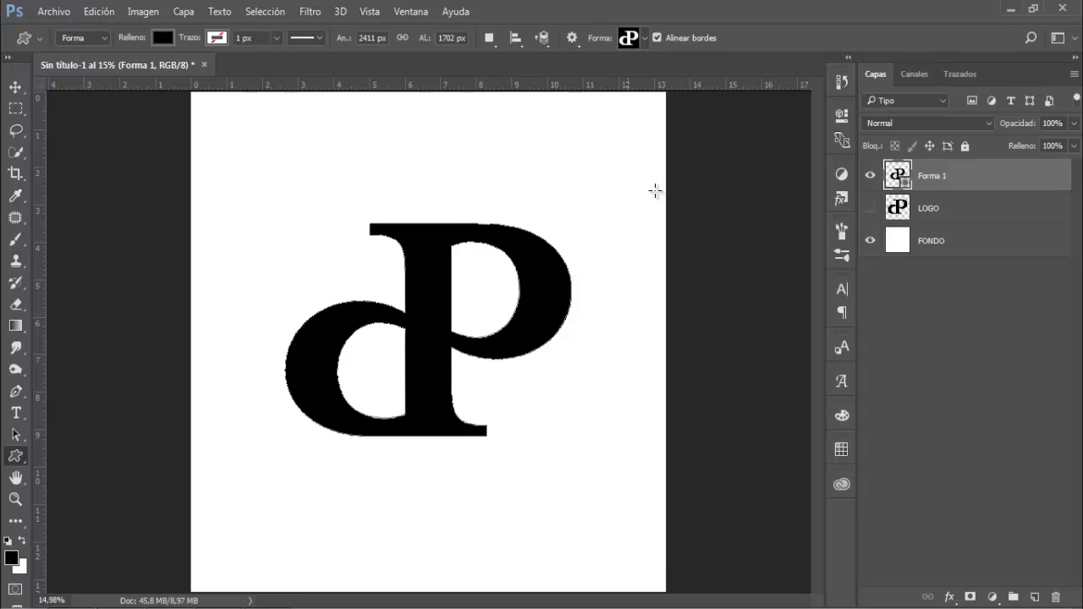
Browse the saved custom shape files available for loading and close the dialog without loading any
{"action": "left_click", "coordinate": [646, 38]}
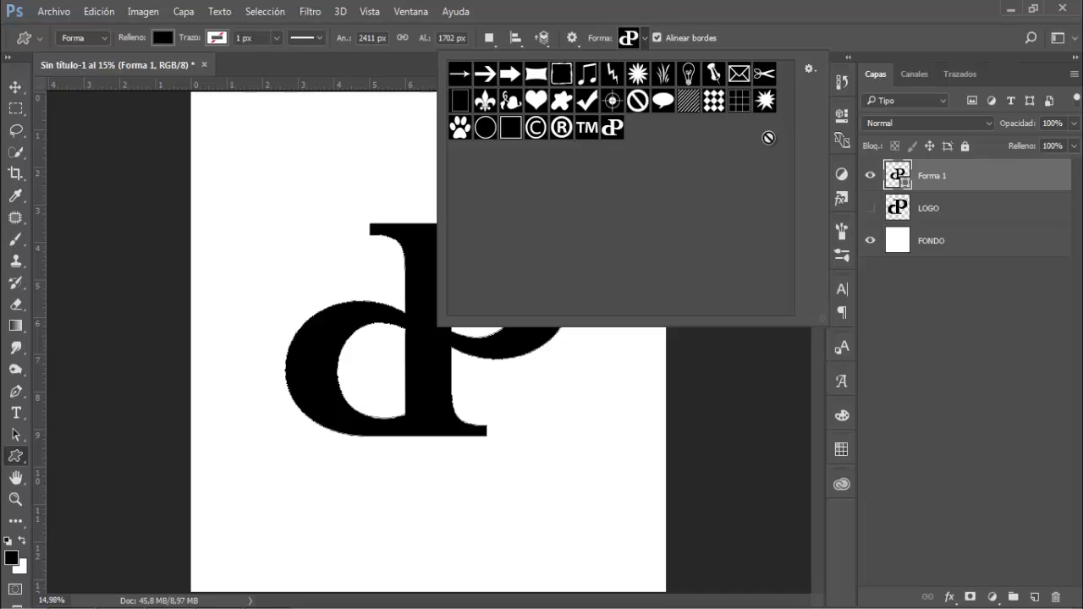
{"action": "left_click", "coordinate": [810, 71]}
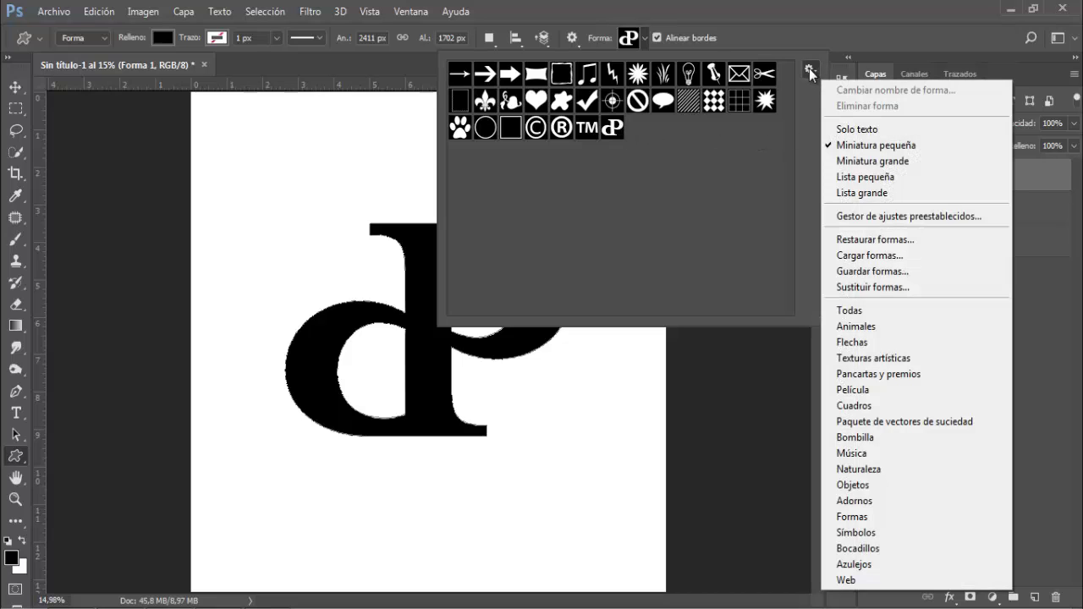
{"action": "left_click", "coordinate": [872, 257]}
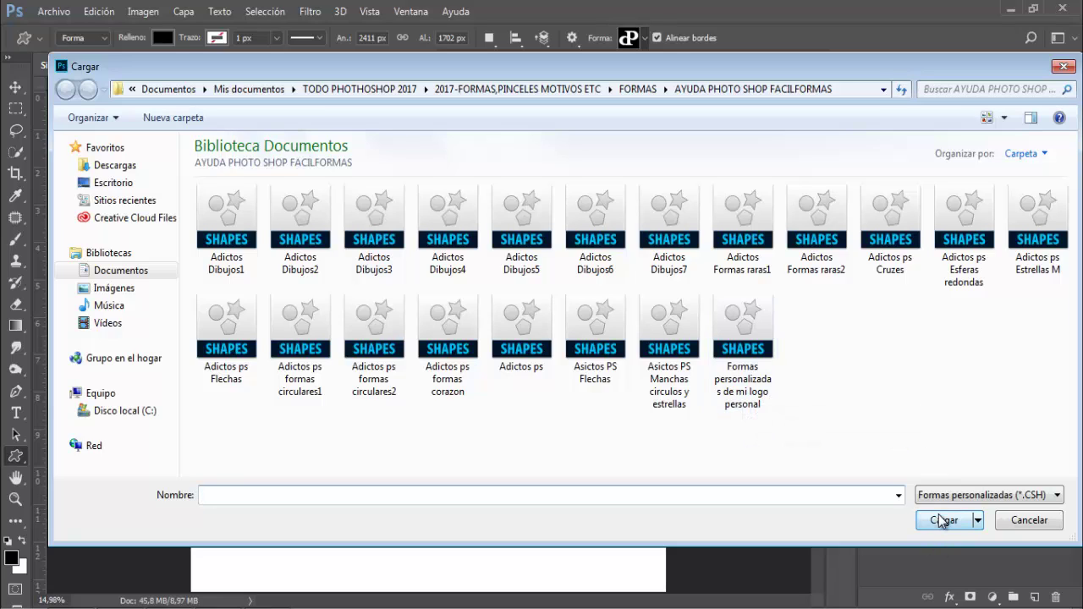
{"action": "left_click", "coordinate": [1064, 66]}
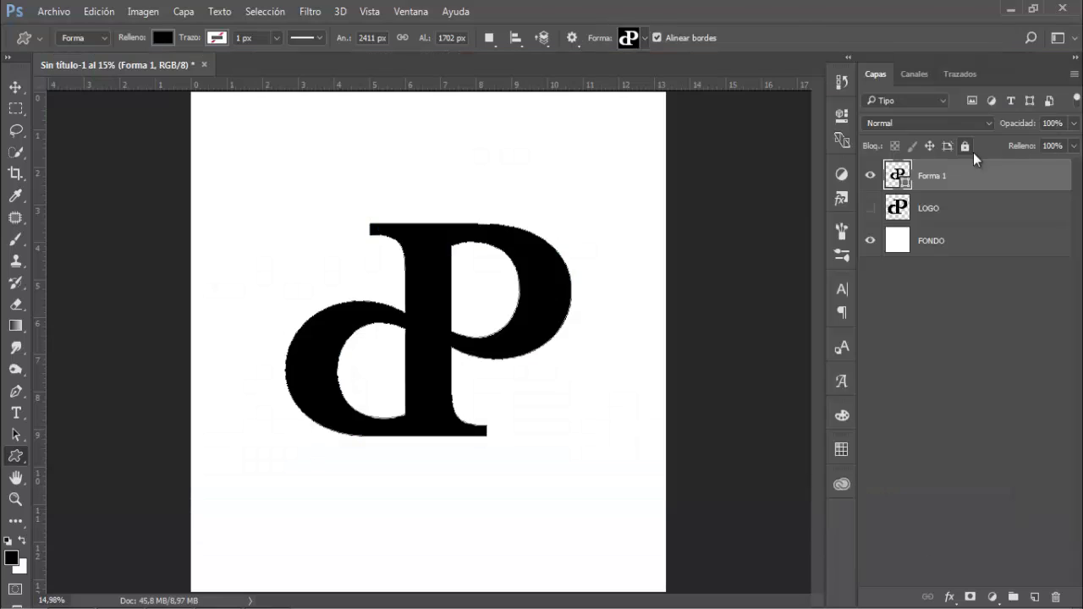
Delete the Forma 1 layer and show the LOGO layer
{"action": "key", "text": "Delete"}
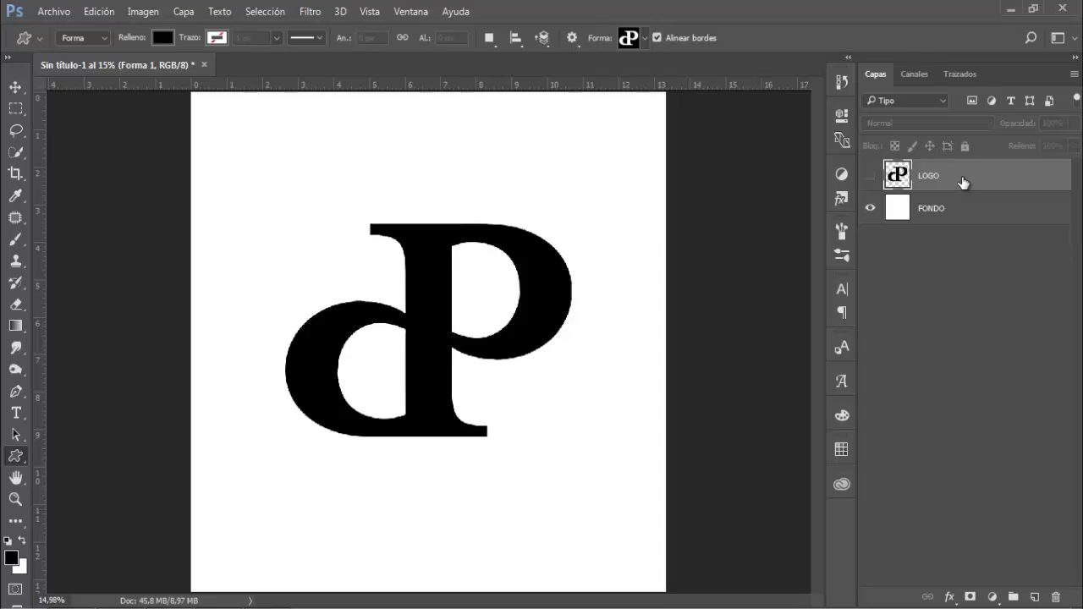
{"action": "left_click", "coordinate": [871, 176]}
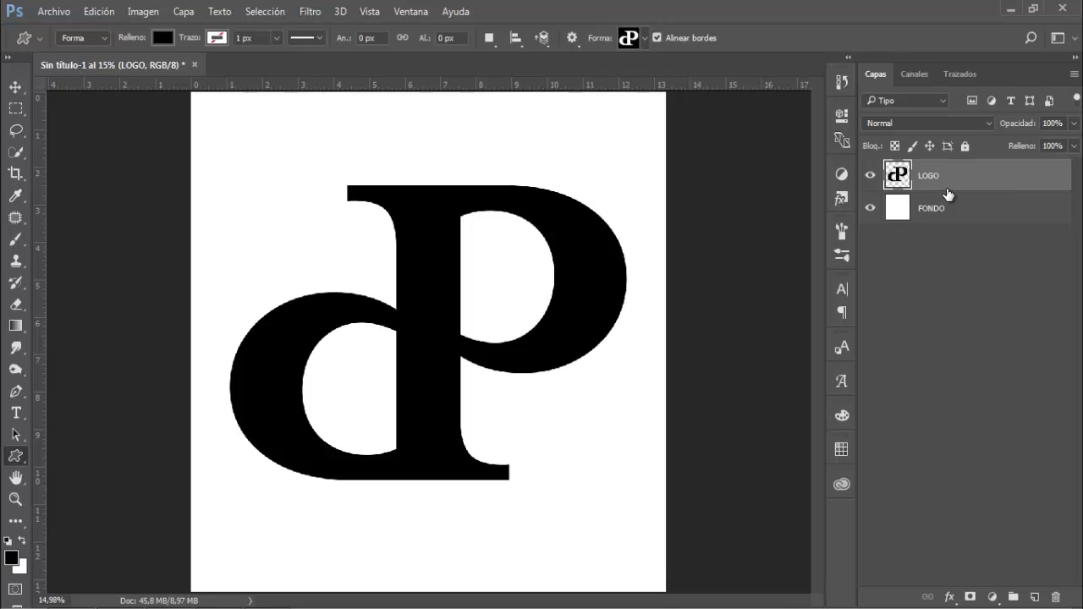
Scale the LOGO layer proportionally to 36% and move the monogram to the left side of the canvas
{"action": "key", "text": "ctrl+t"}
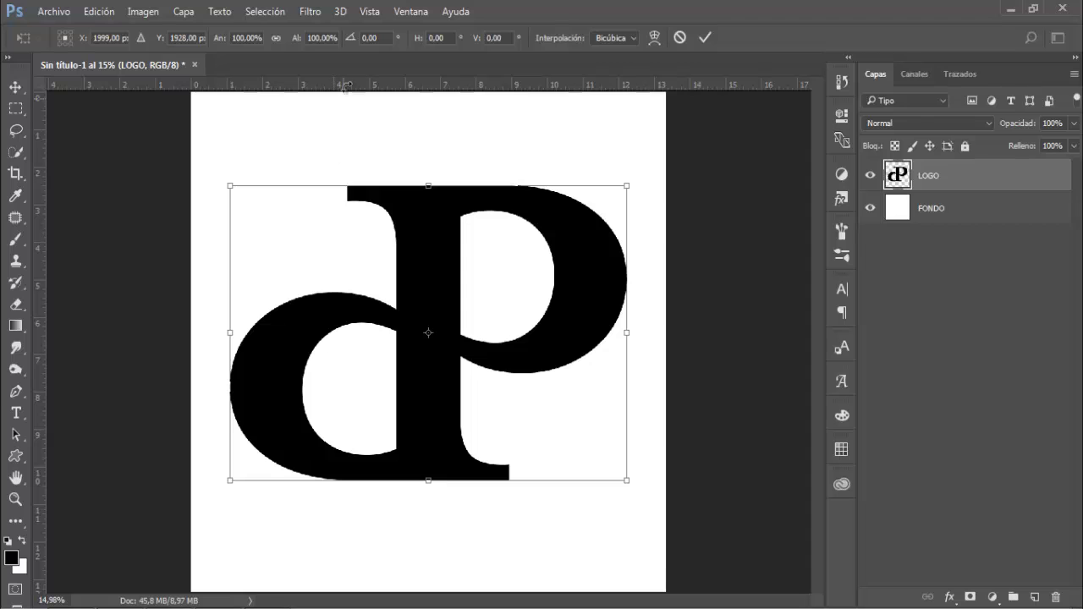
{"action": "left_click", "coordinate": [276, 38]}
{"action": "left_click_drag", "start_coordinate": [220, 40], "coordinate": [169, 49]}
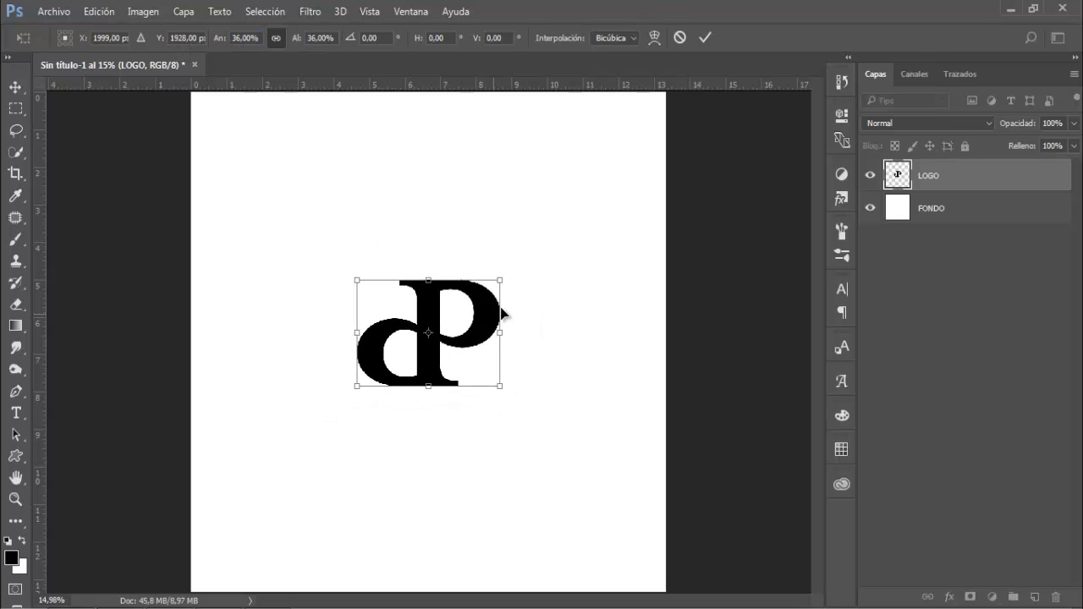
{"action": "left_click", "coordinate": [703, 40]}
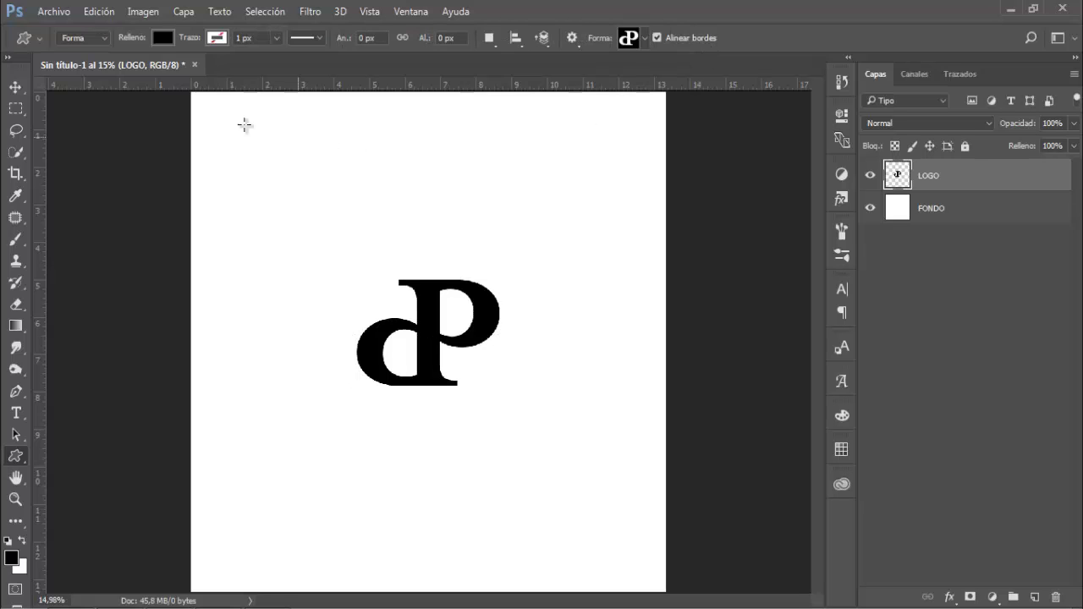
{"action": "left_click", "coordinate": [16, 88]}
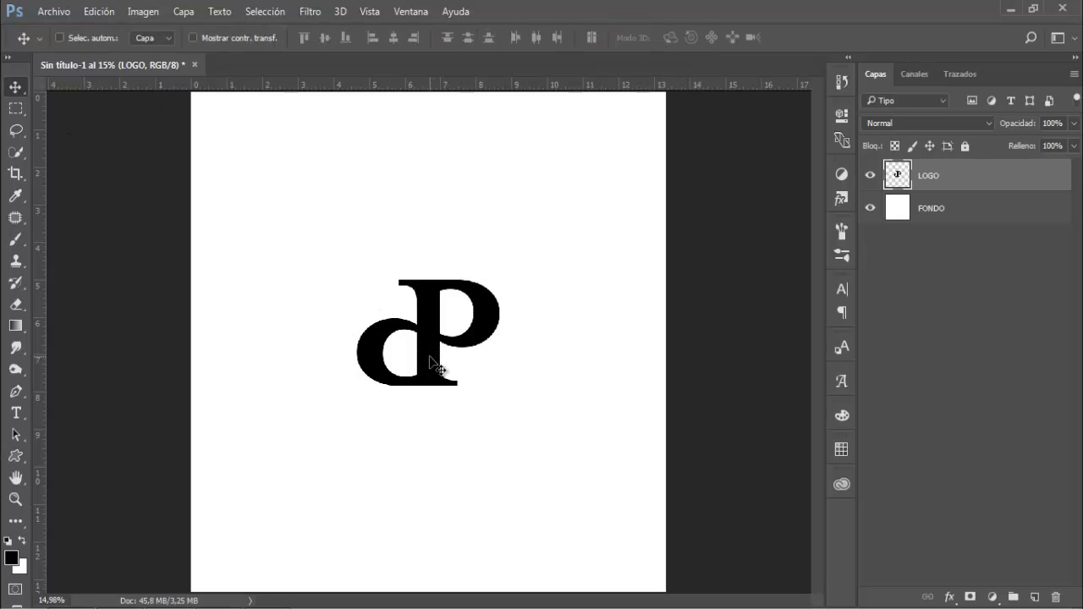
{"action": "left_click_drag", "start_coordinate": [425, 358], "coordinate": [293, 366]}
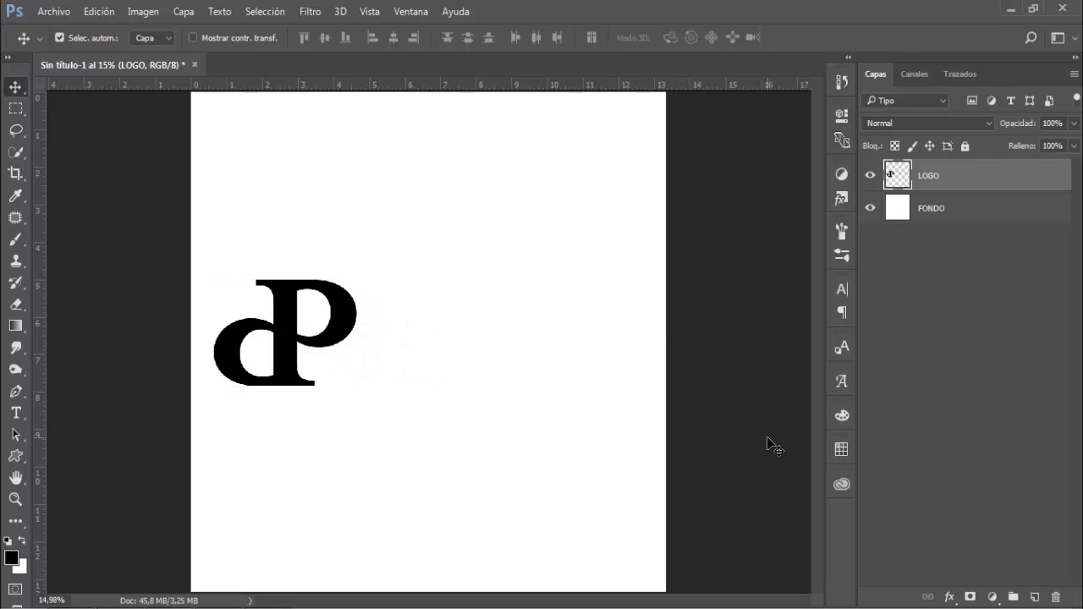
Add the text HOTOSHOP at 72 pt beside the monogram
{"action": "key", "text": "ctrl+plus"}
{"action": "key", "text": "ctrl+plus"}
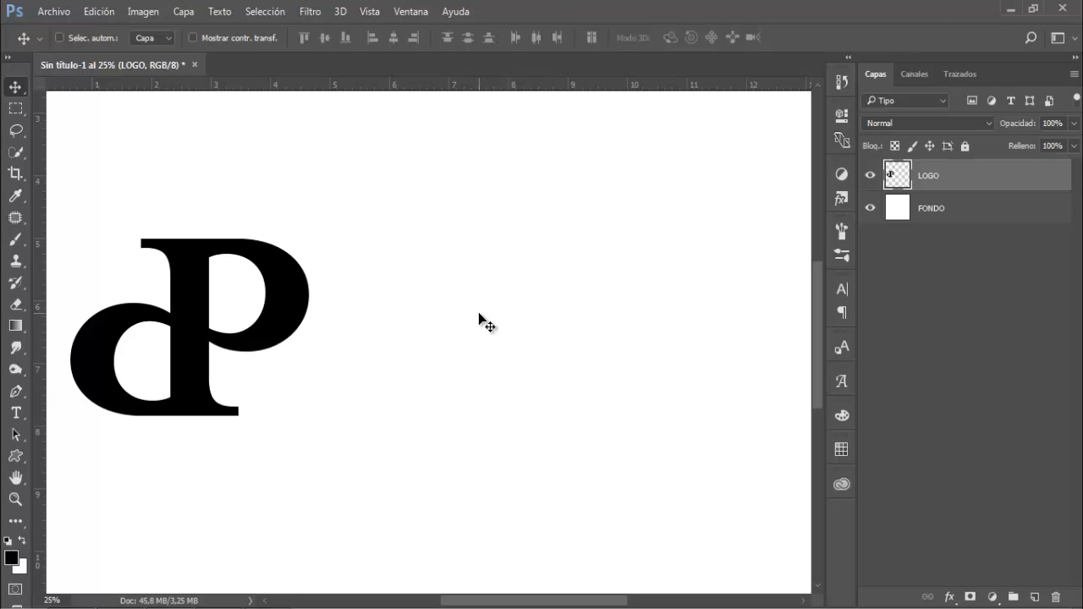
{"action": "left_click", "coordinate": [16, 414]}
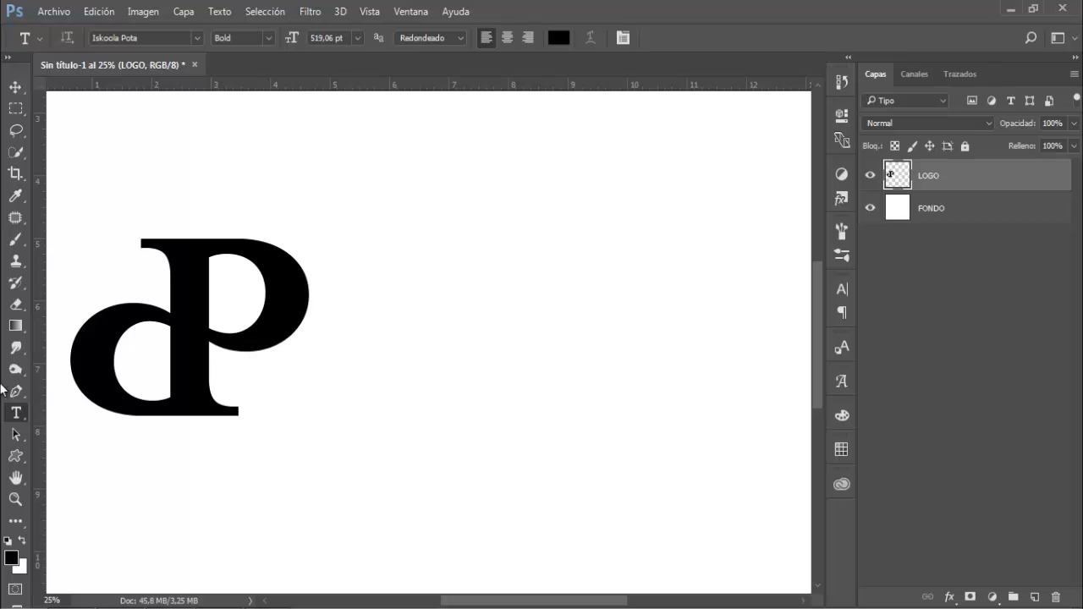
{"action": "left_click", "coordinate": [251, 394]}
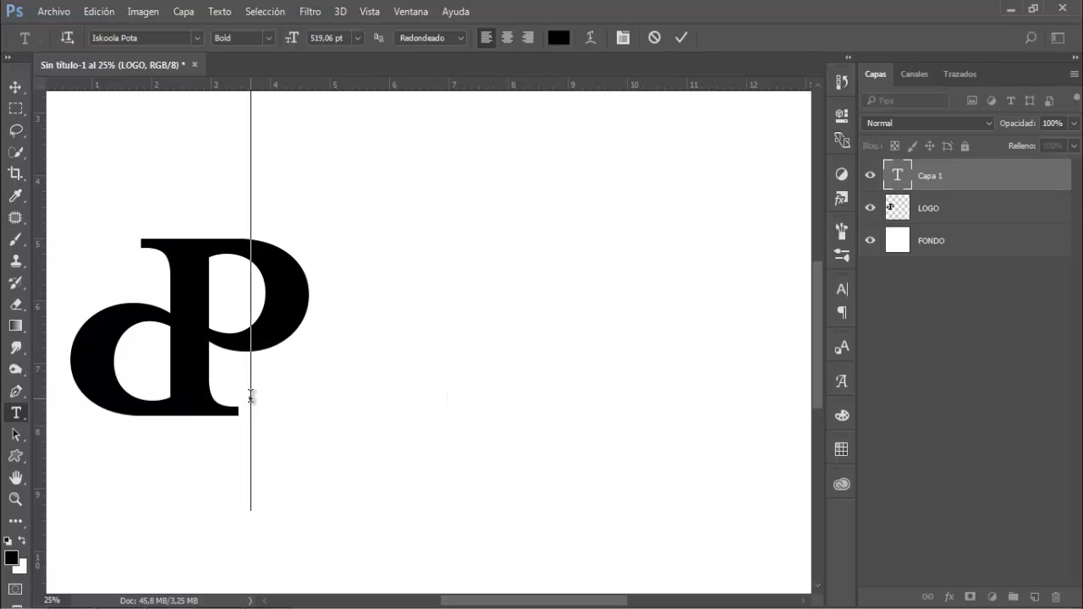
{"action": "left_click", "coordinate": [357, 37]}
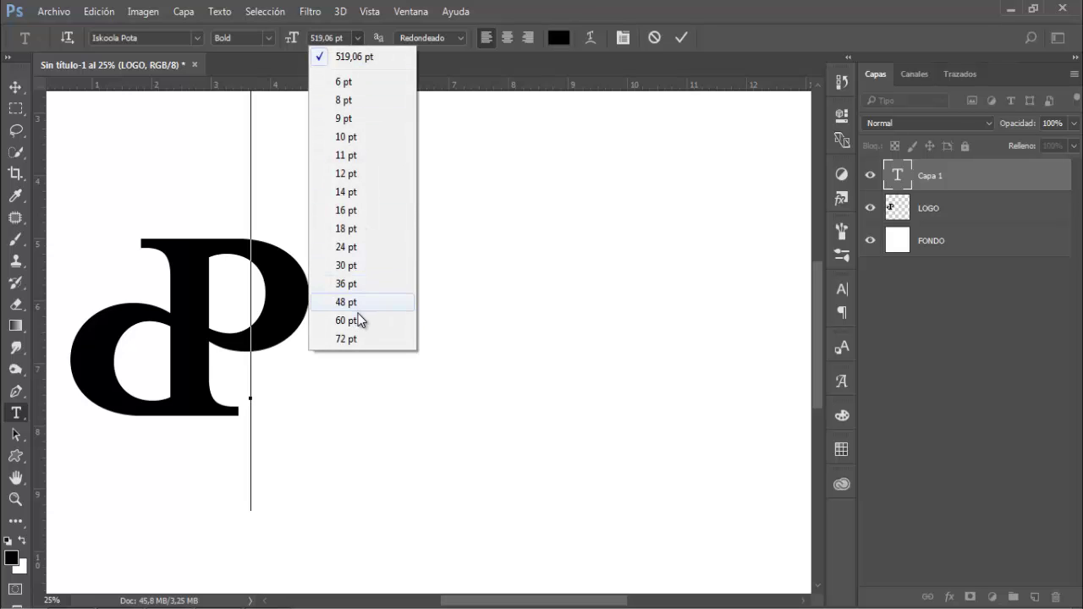
{"action": "left_click", "coordinate": [356, 338]}
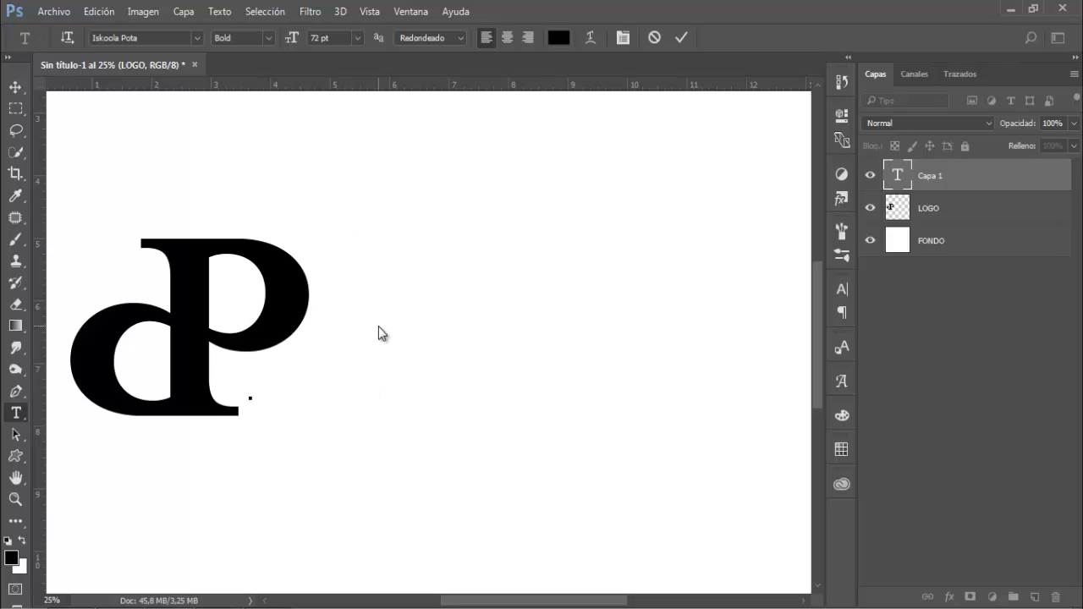
{"action": "type", "text": "ROT"}
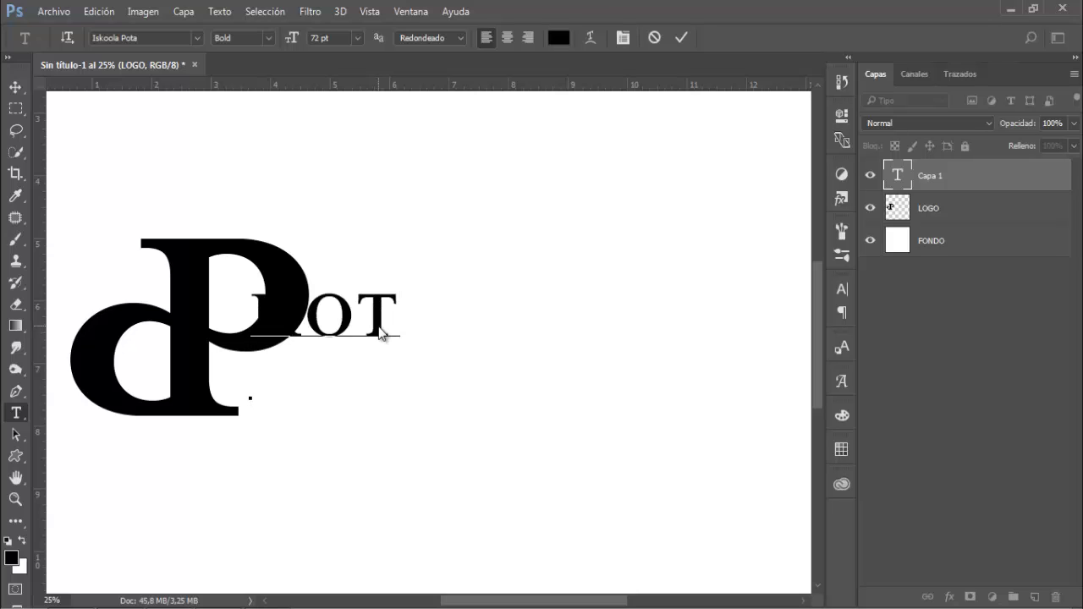
{"action": "type", "text": "OSH"}
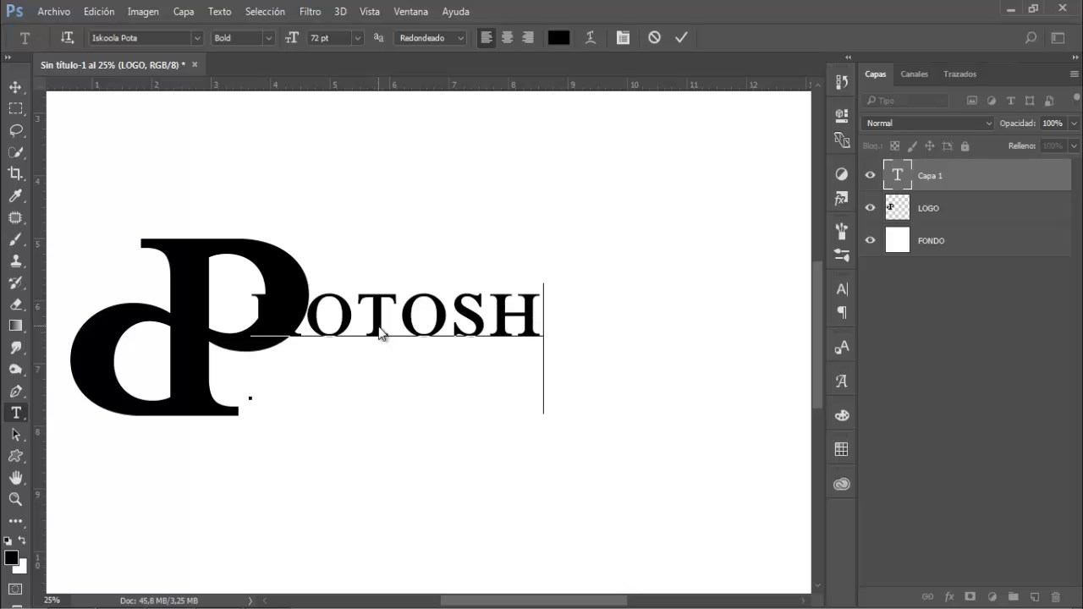
{"action": "type", "text": "OP"}
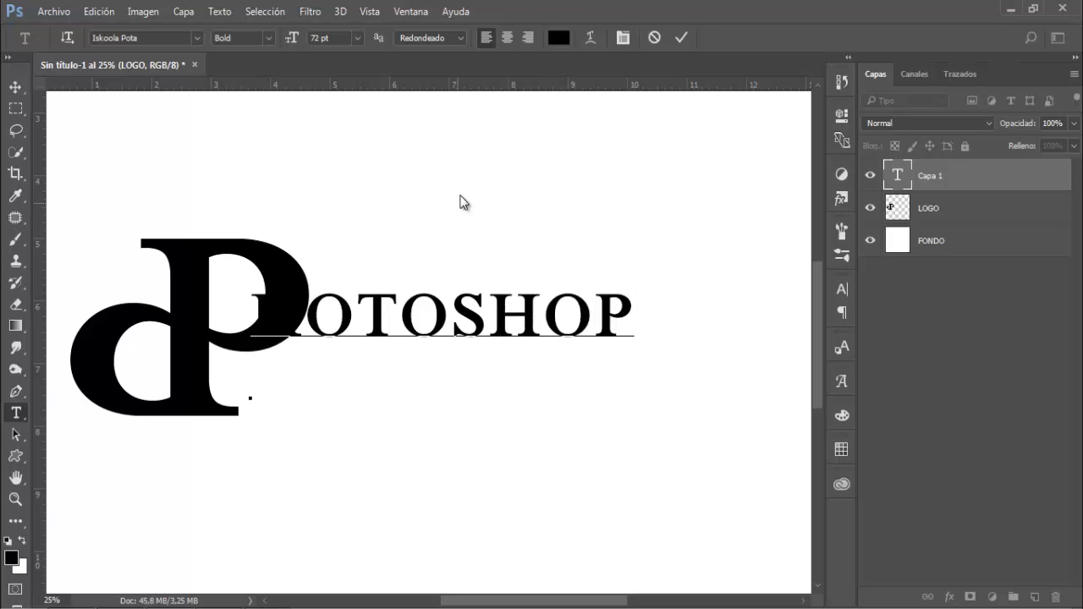
{"action": "left_click", "coordinate": [684, 38]}
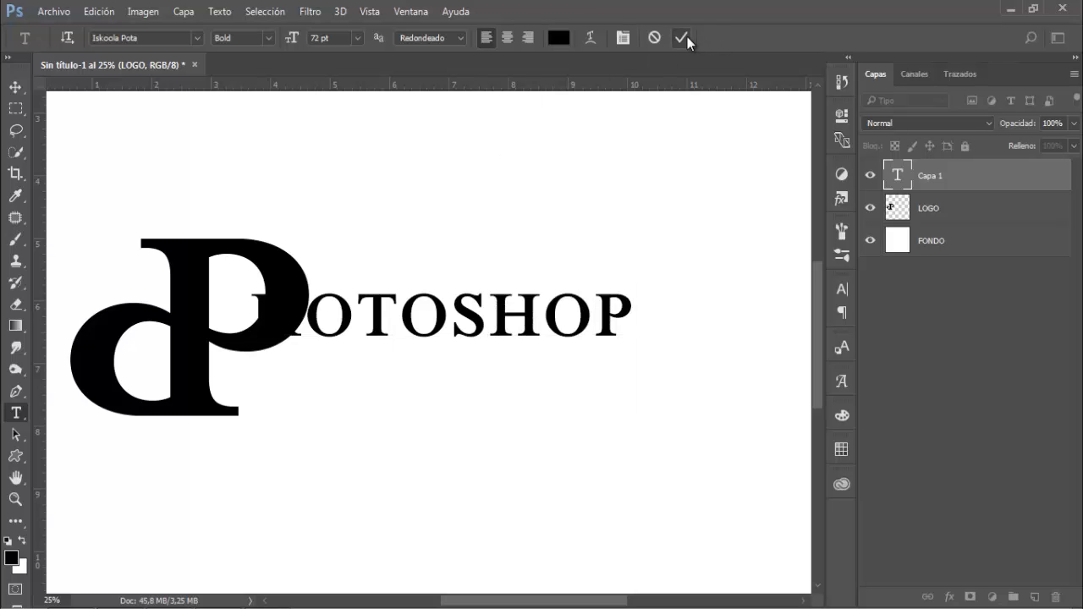
Move the HOTOSHOP text beside the foot of the monogram's upright P, level with its base
{"action": "left_click", "coordinate": [15, 88]}
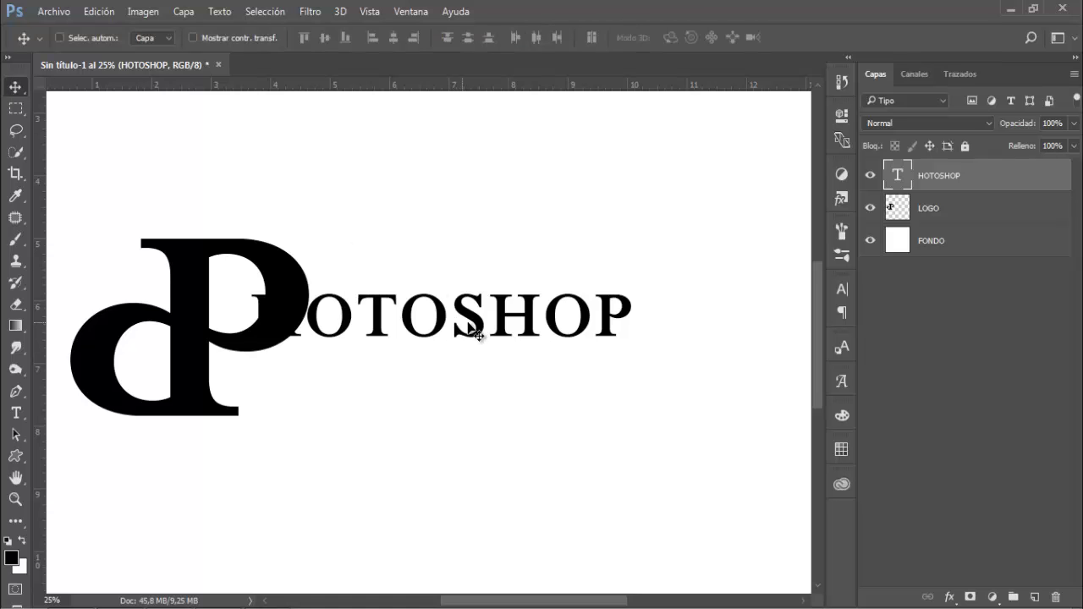
{"action": "left_click_drag", "start_coordinate": [466, 331], "coordinate": [457, 414]}
{"action": "key", "text": "Right"}
{"action": "key", "text": "Right"}
{"action": "key", "text": "Right"}
{"action": "key", "text": "Right"}
{"action": "key", "text": "Right"}
{"action": "key", "text": "Right"}
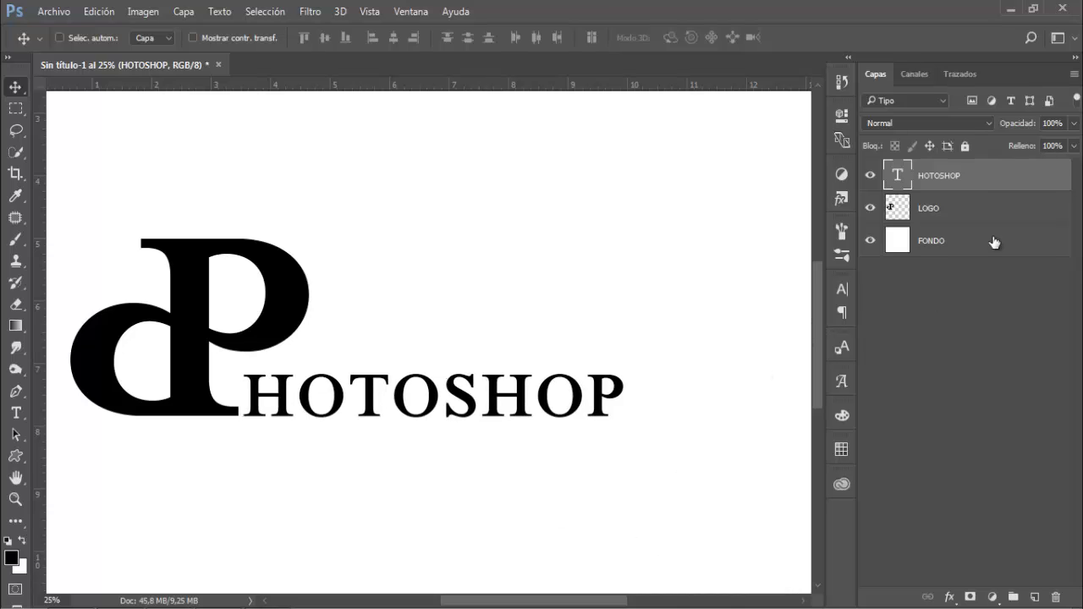
Reduce the HOTOSHOP text size to 54 pt
{"action": "double_click", "coordinate": [897, 177]}
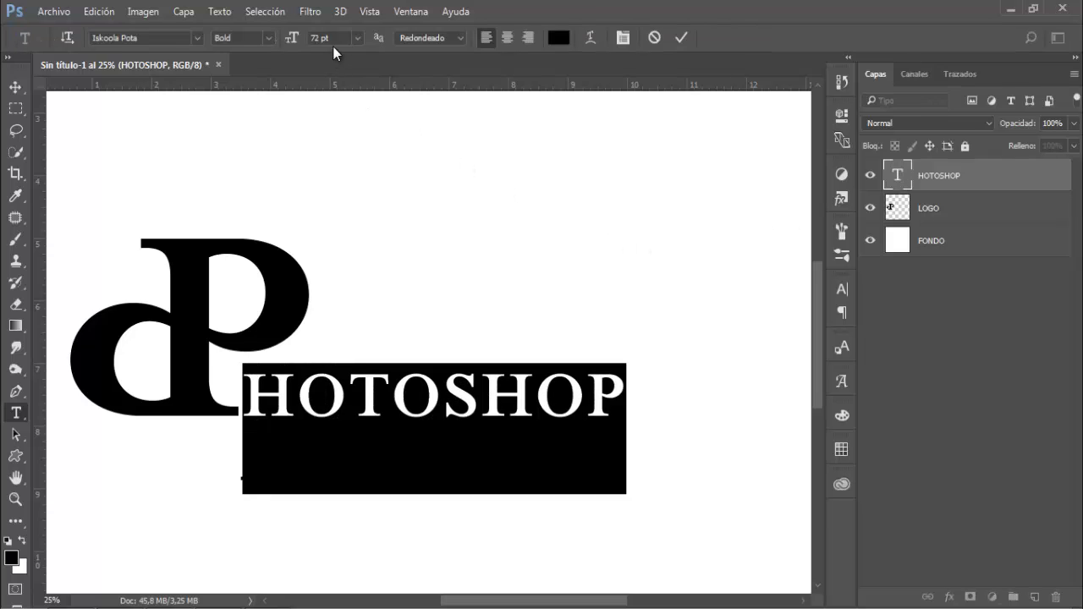
{"action": "left_click_drag", "start_coordinate": [291, 43], "coordinate": [270, 43]}
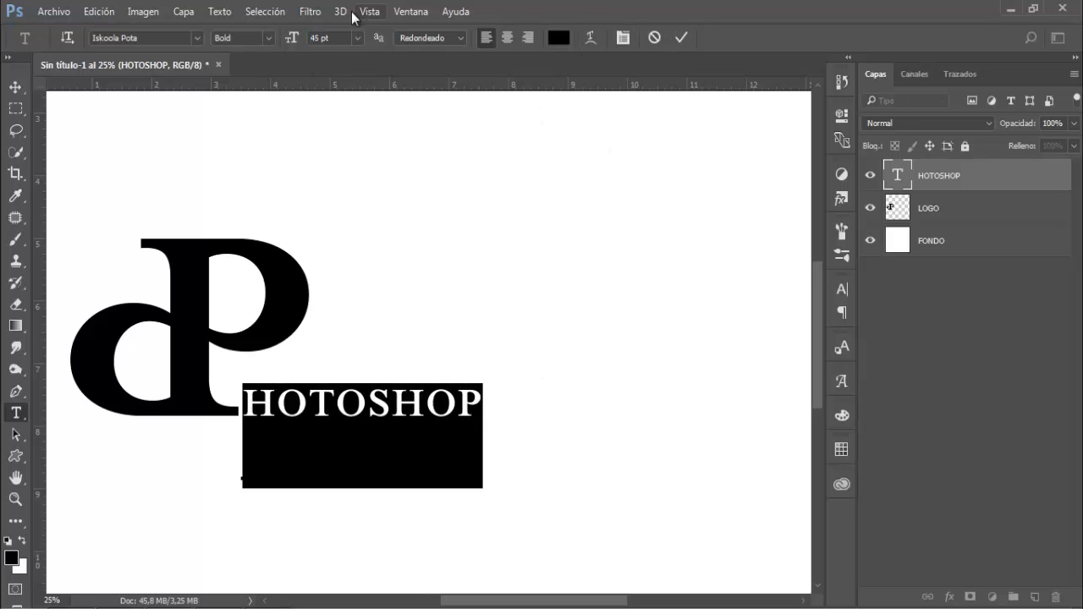
{"action": "left_click_drag", "start_coordinate": [296, 39], "coordinate": [305, 43]}
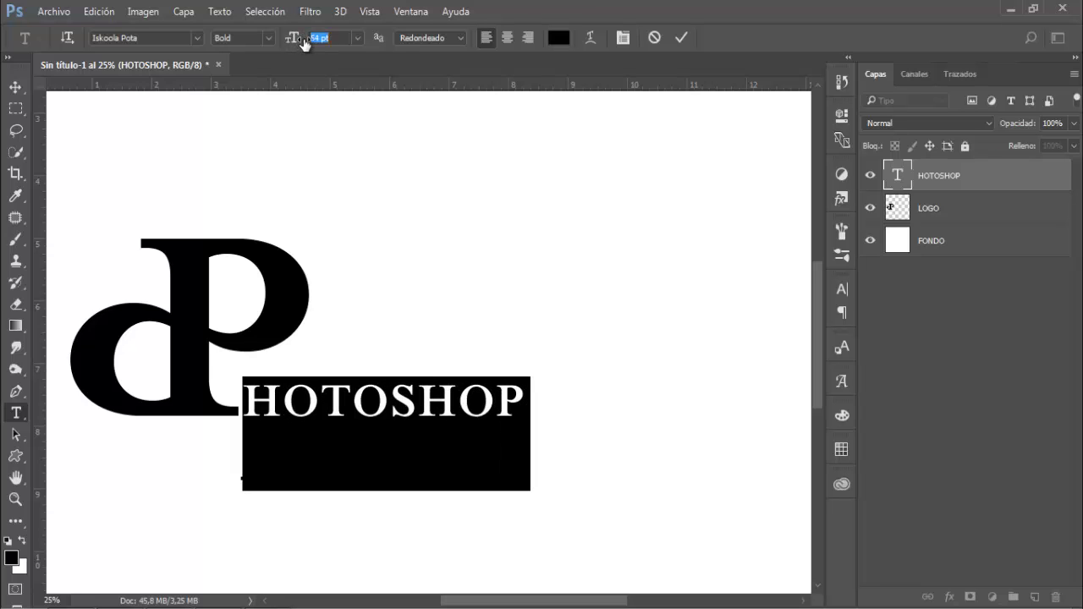
{"action": "left_click", "coordinate": [681, 37]}
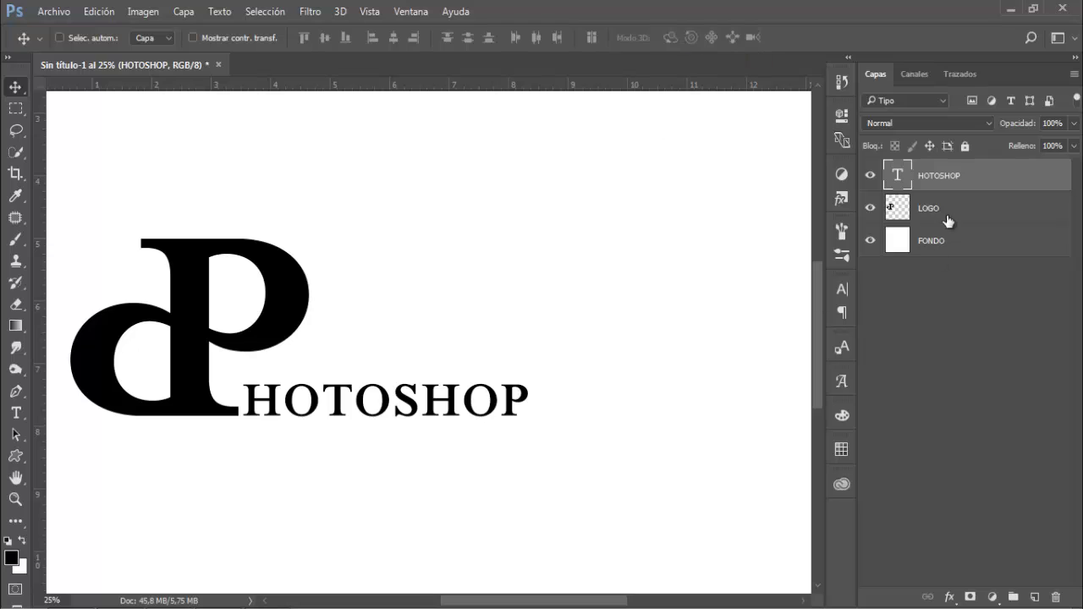
Add a separate text layer reading VAN and set its size to 32 pt
{"action": "left_click", "coordinate": [16, 413]}
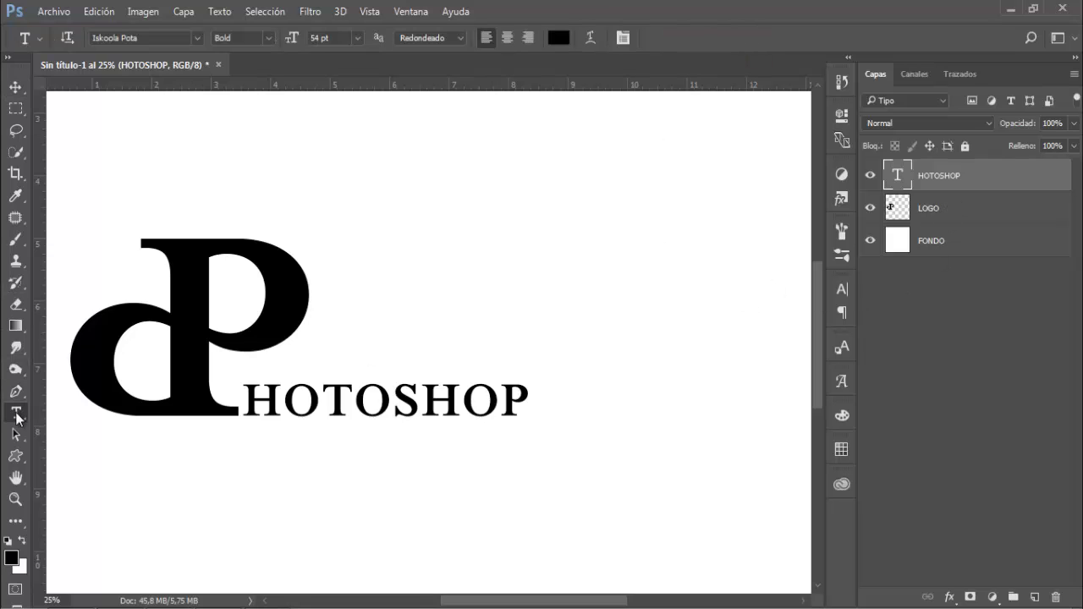
{"action": "left_click", "coordinate": [256, 356]}
{"action": "type", "text": "VA"}
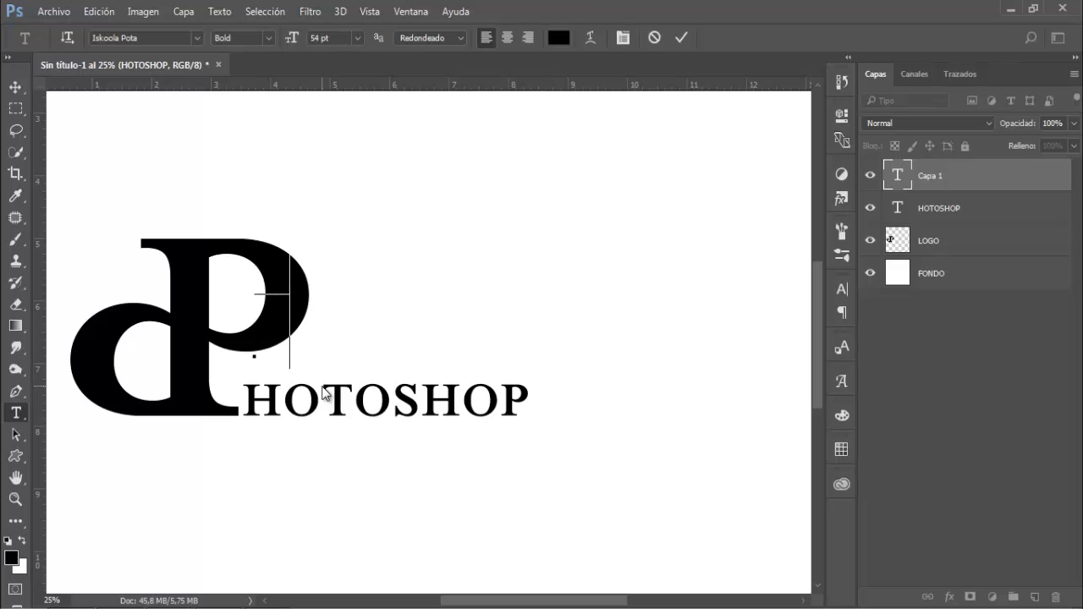
{"action": "type", "text": "N"}
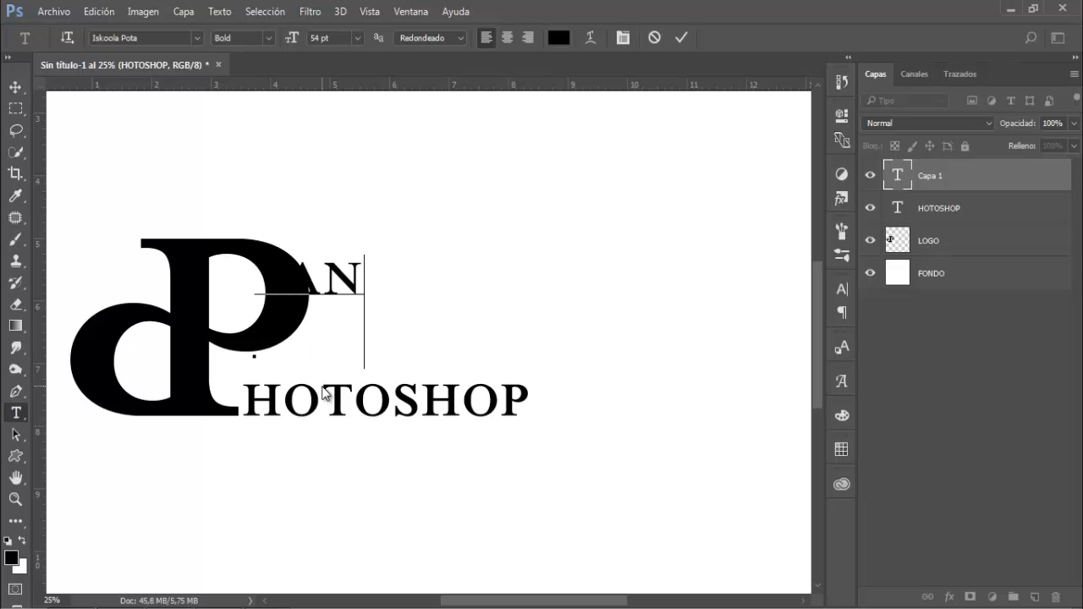
{"action": "left_click_drag", "start_coordinate": [362, 283], "coordinate": [253, 284]}
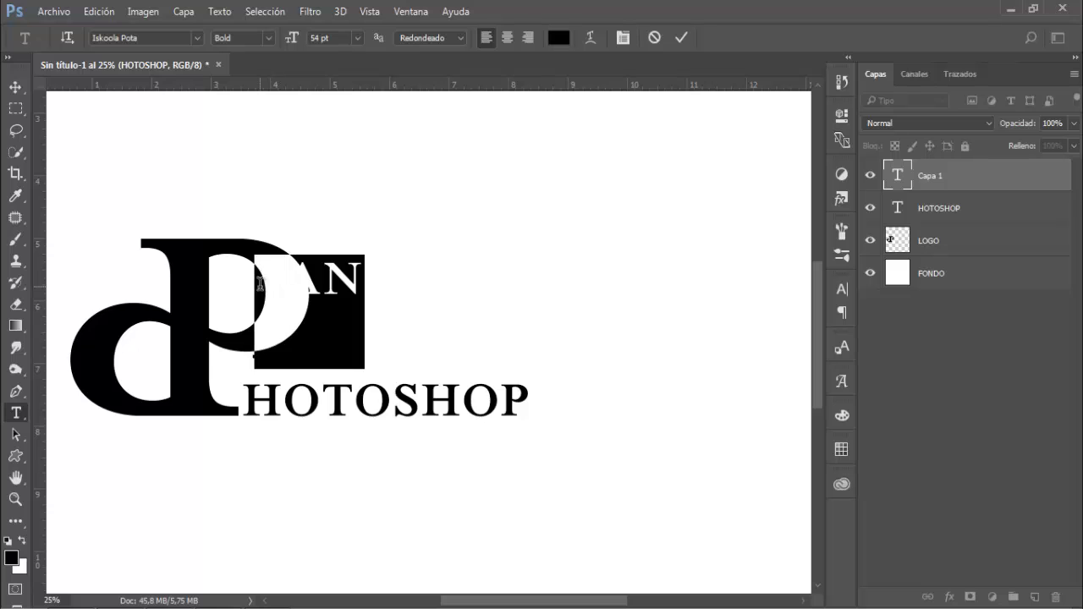
{"action": "left_click_drag", "start_coordinate": [295, 34], "coordinate": [275, 45]}
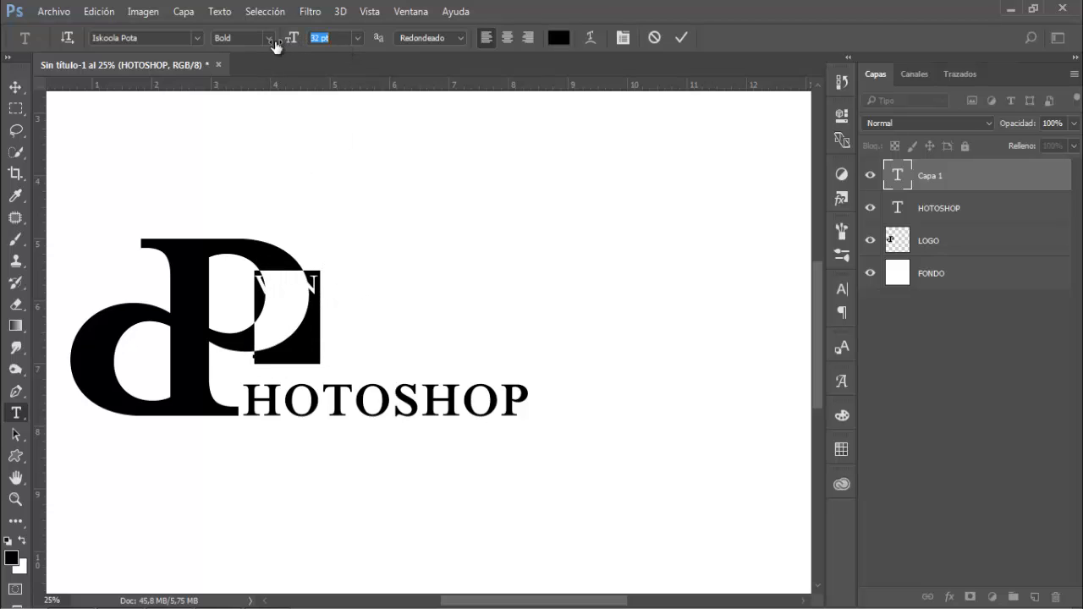
{"action": "left_click", "coordinate": [682, 37]}
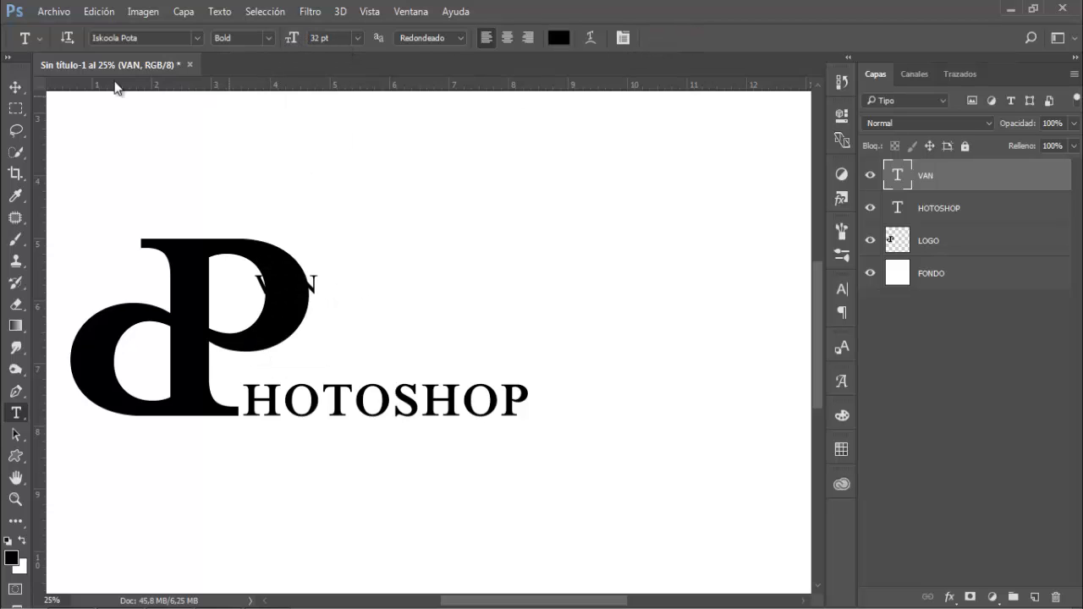
Position the VAN text above the start of HOTOSHOP, under the P's bowl and close to its stem
{"action": "left_click", "coordinate": [14, 86]}
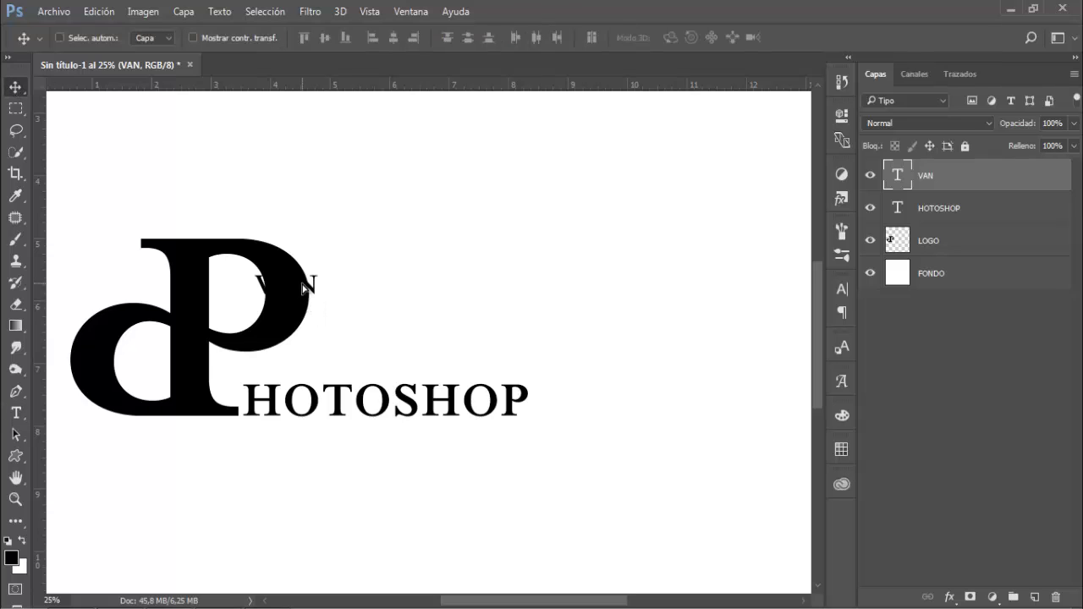
{"action": "left_click_drag", "start_coordinate": [304, 285], "coordinate": [290, 366]}
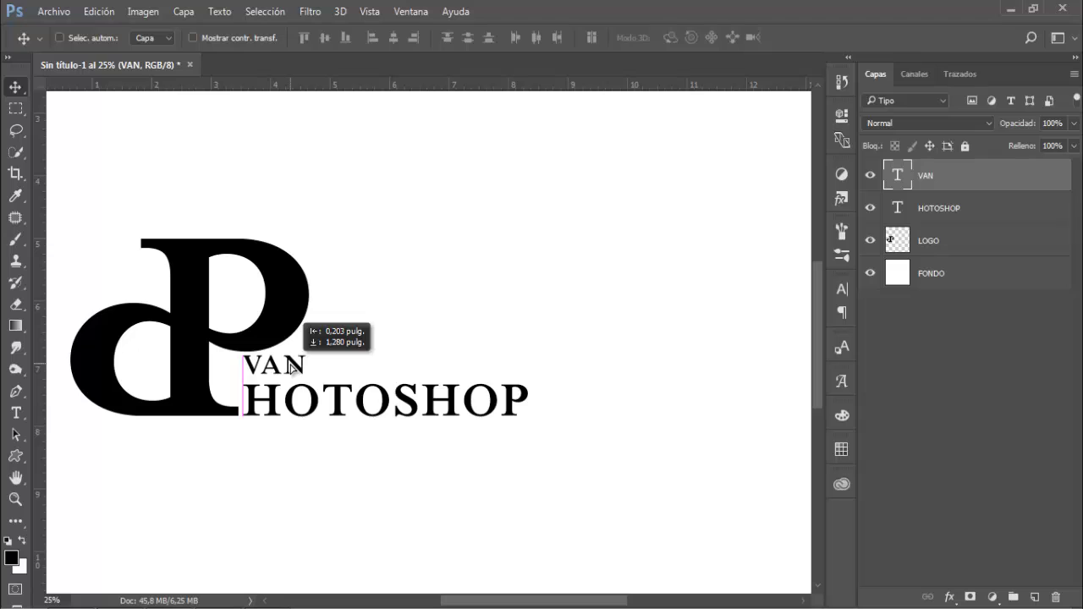
{"action": "mouse_move", "coordinate": [290, 366]}
{"action": "left_mouse_down"}
{"action": "mouse_move", "coordinate": [267, 366]}
{"action": "mouse_move", "coordinate": [277, 367]}
{"action": "left_mouse_up"}
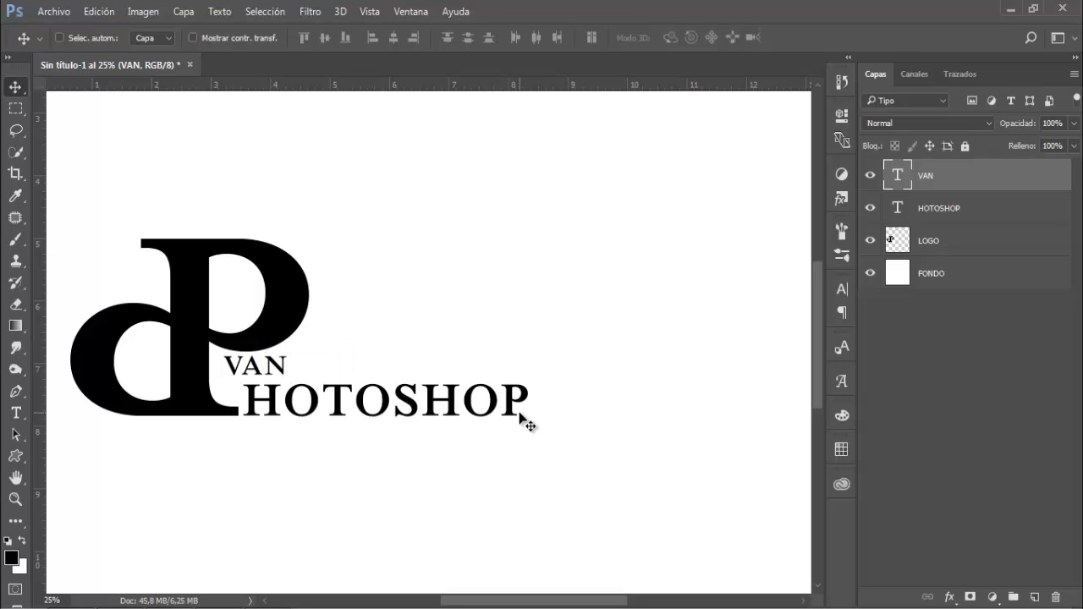
{"action": "key", "text": "Left"}
{"action": "key", "text": "Left"}
{"action": "key", "text": "Left"}
{"action": "key", "text": "Left"}
{"action": "key", "text": "Left"}
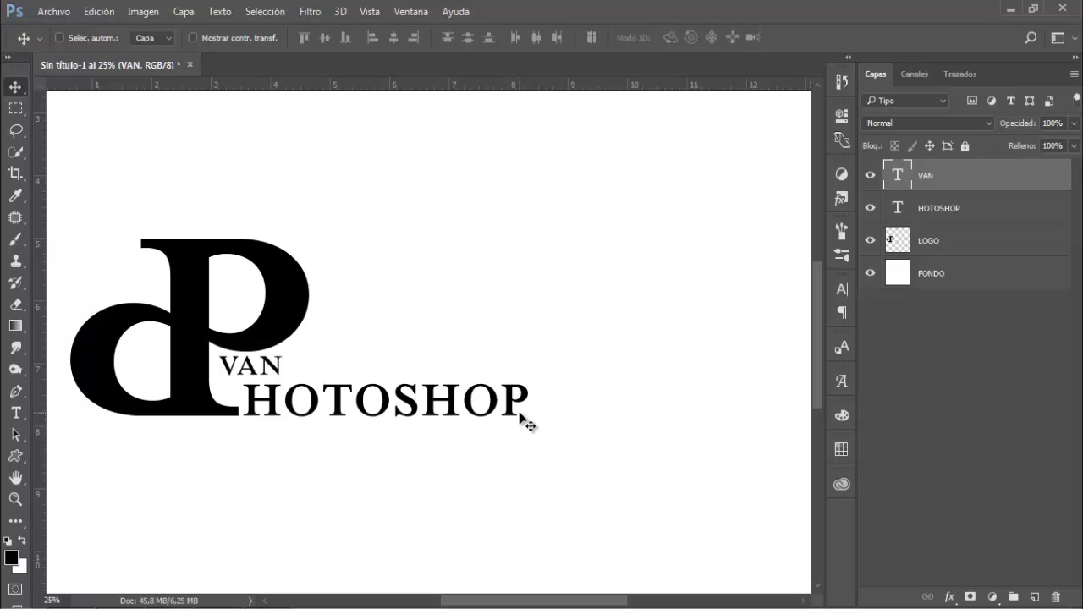
{"action": "key", "text": "Right"}
{"action": "key", "text": "ctrl"}
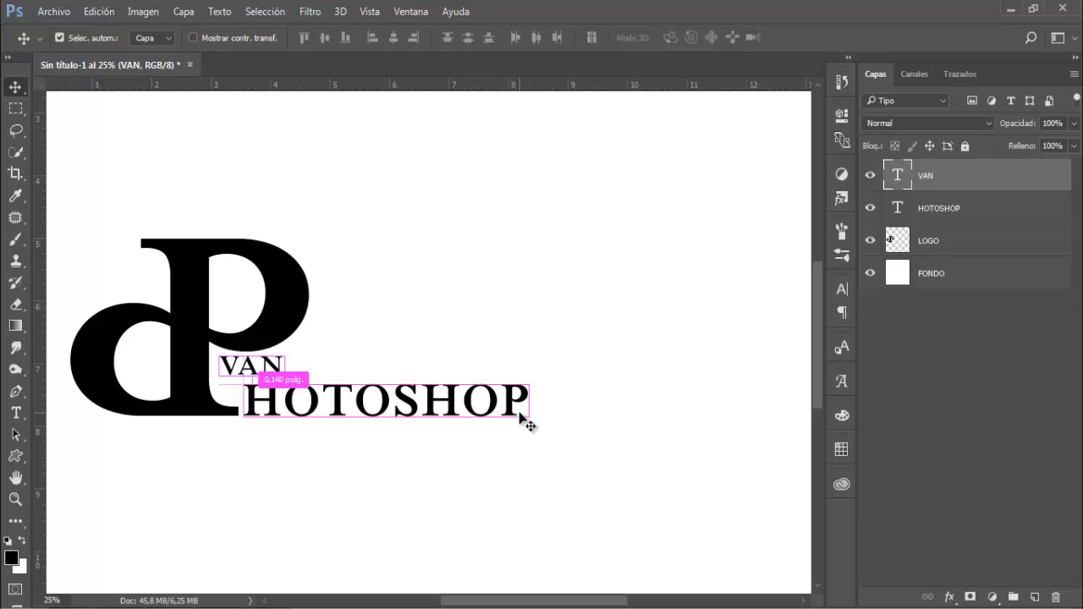
Enlarge the VAN text slightly and nudge it left, closer to the P's stem
{"action": "double_click", "coordinate": [896, 181]}
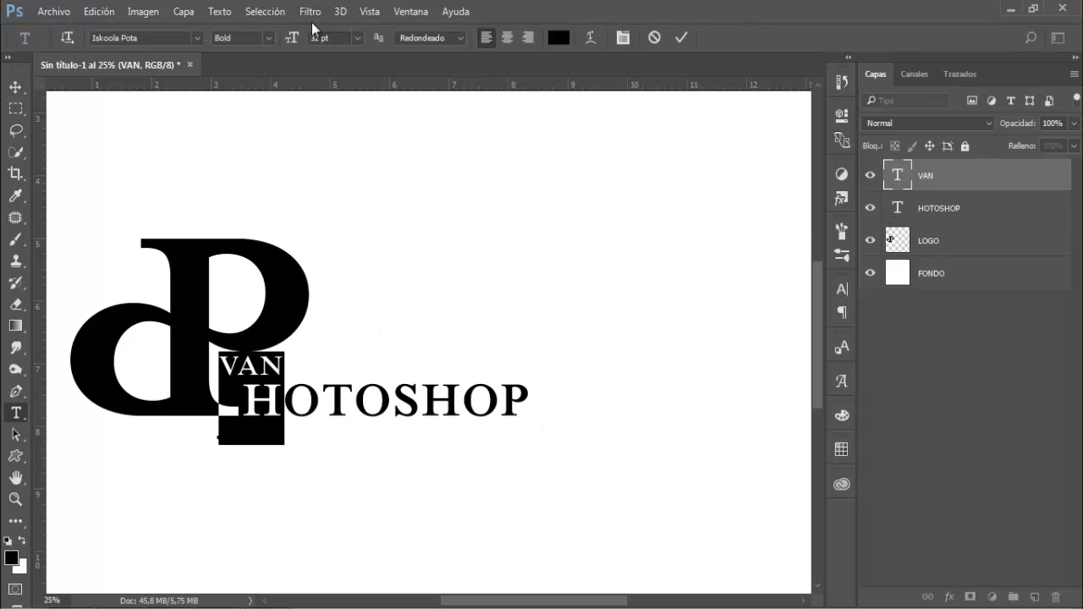
{"action": "left_click_drag", "start_coordinate": [297, 41], "coordinate": [297, 41]}
{"action": "left_click", "coordinate": [682, 38]}
{"action": "key", "text": "v"}
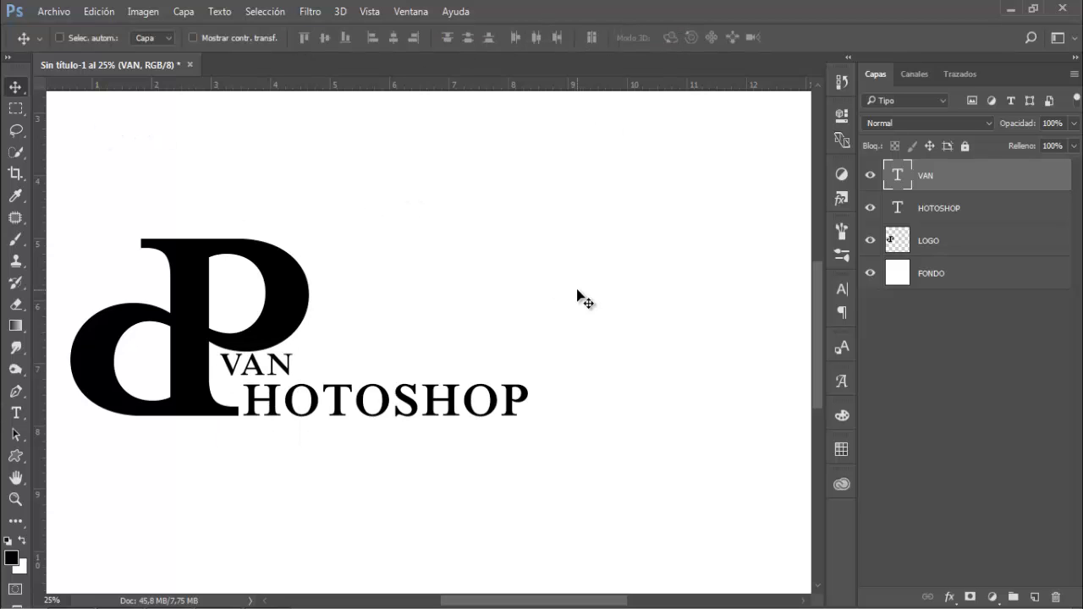
{"action": "key", "text": "Left"}
{"action": "key", "text": "Left"}
{"action": "key", "text": "Left"}
{"action": "key", "text": "Left"}
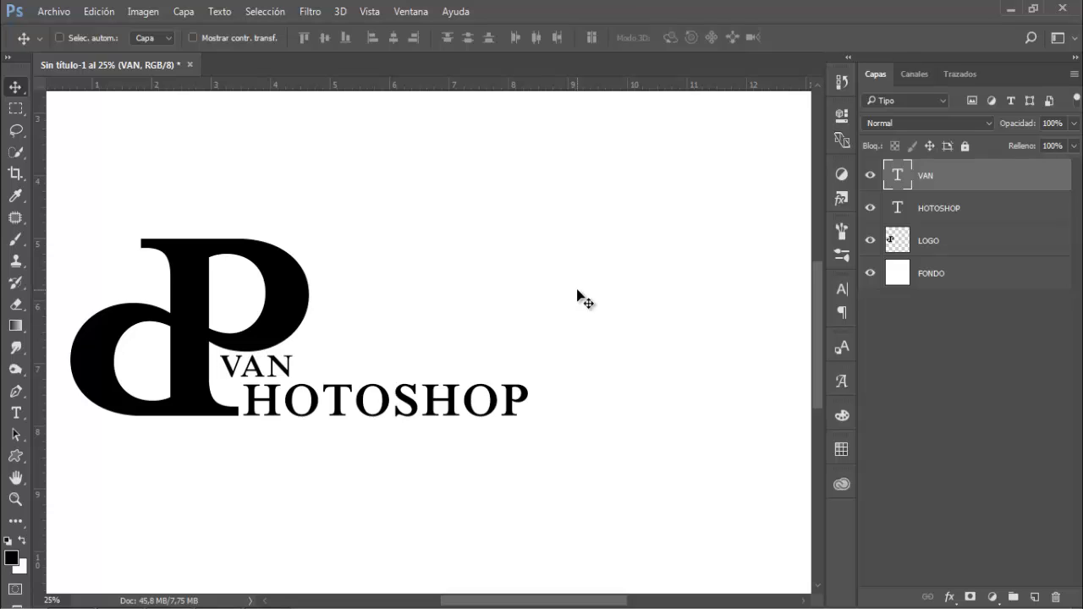
{"action": "key", "text": "Left"}
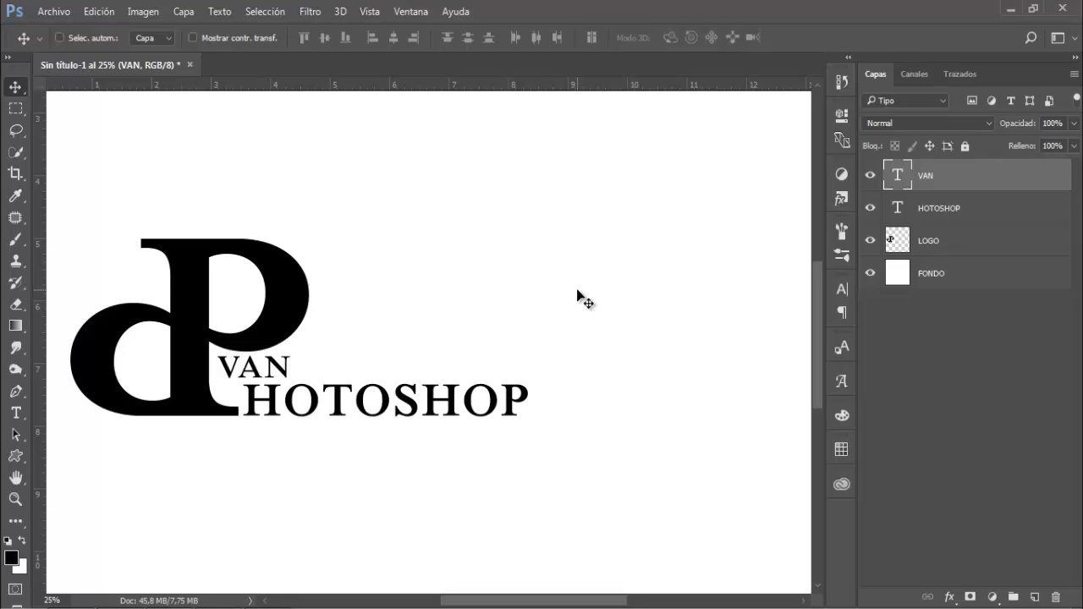
Fine-tune the horizontal position of the VAN text beside the P's stem with small nudges
{"action": "key", "text": "Left"}
{"action": "key", "text": "Left"}
{"action": "key", "text": "Left"}
{"action": "key", "text": "Left"}
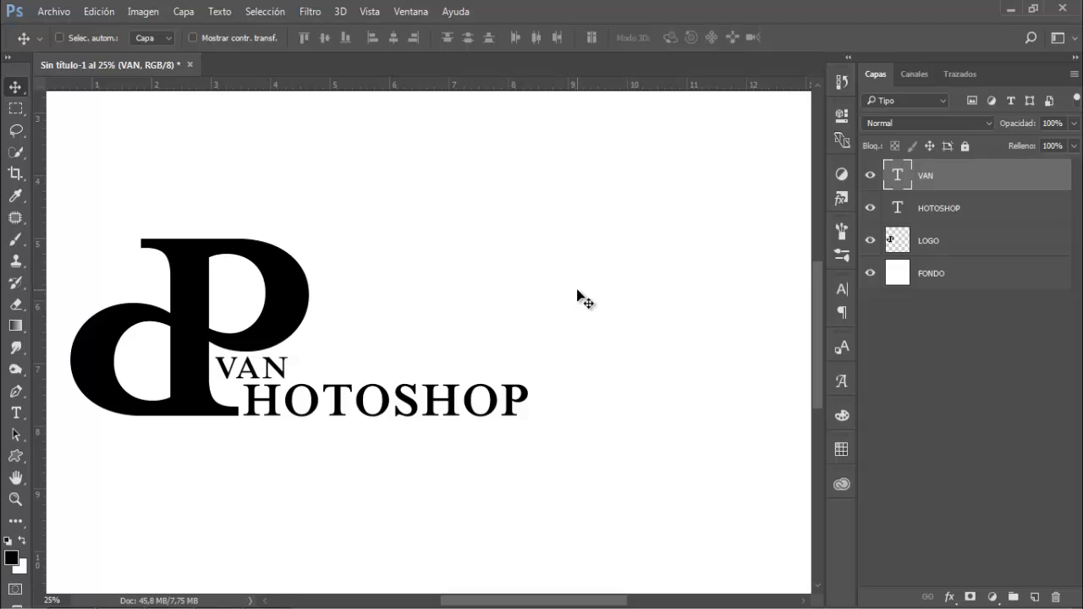
{"action": "key", "text": "Left"}
{"action": "key", "text": "Left"}
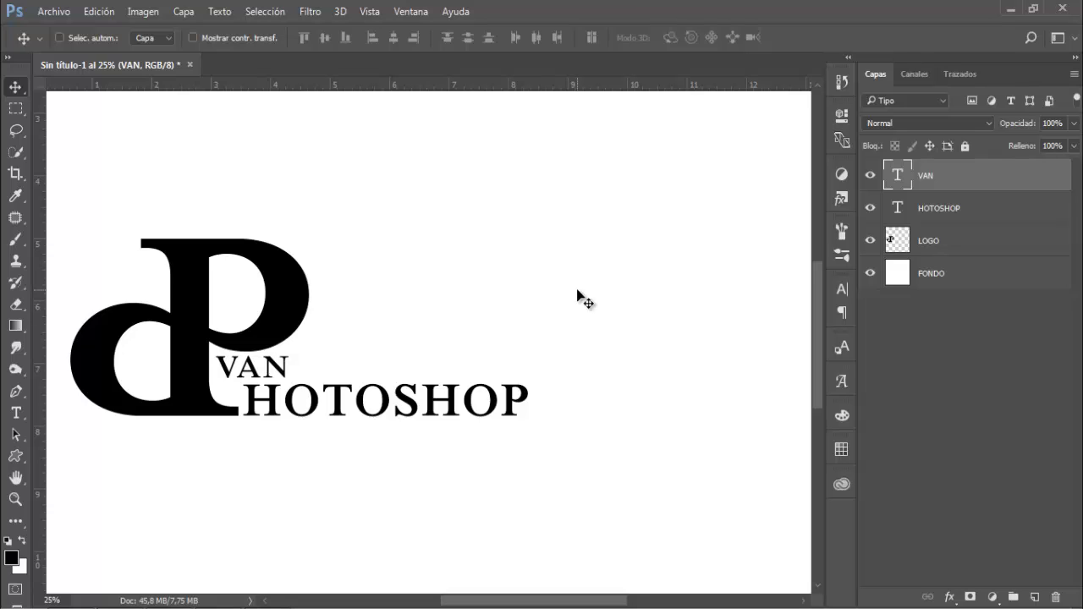
{"action": "key", "text": "Left"}
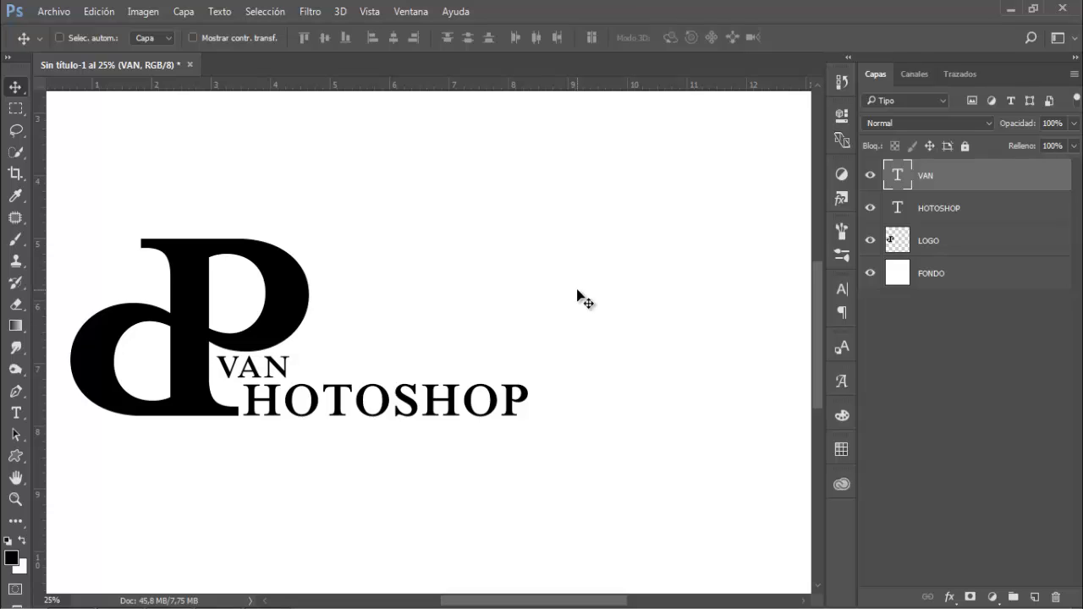
Scale the VAN, HOTOSHOP and LOGO layers together to about 158.6%, filling most of the canvas width
{"action": "left_click", "coordinate": [976, 235], "text": "shift"}
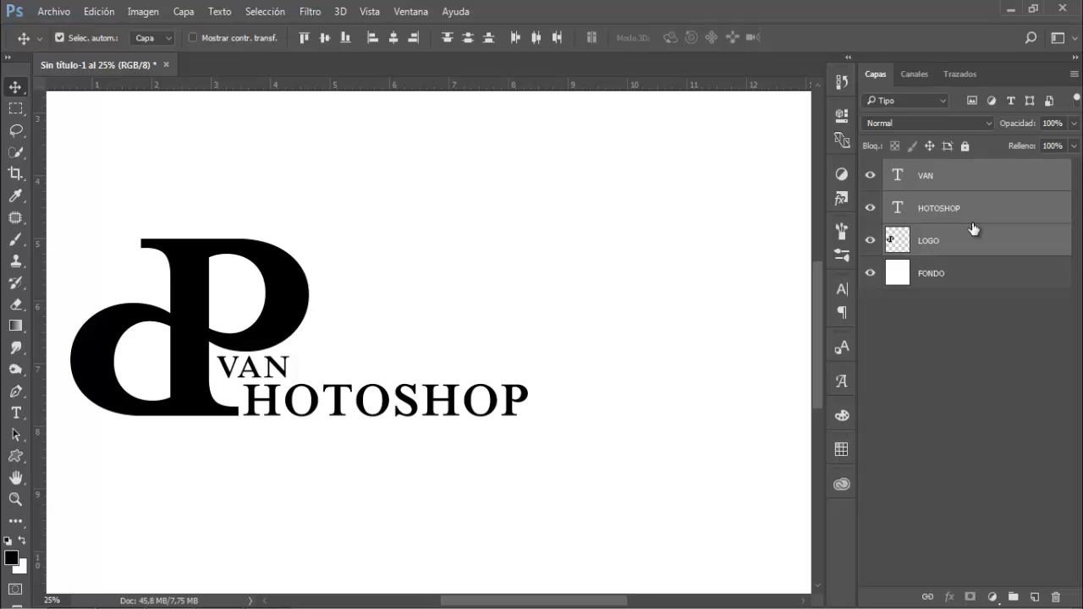
{"action": "key", "text": "ctrl+0"}
{"action": "key", "text": "ctrl+t"}
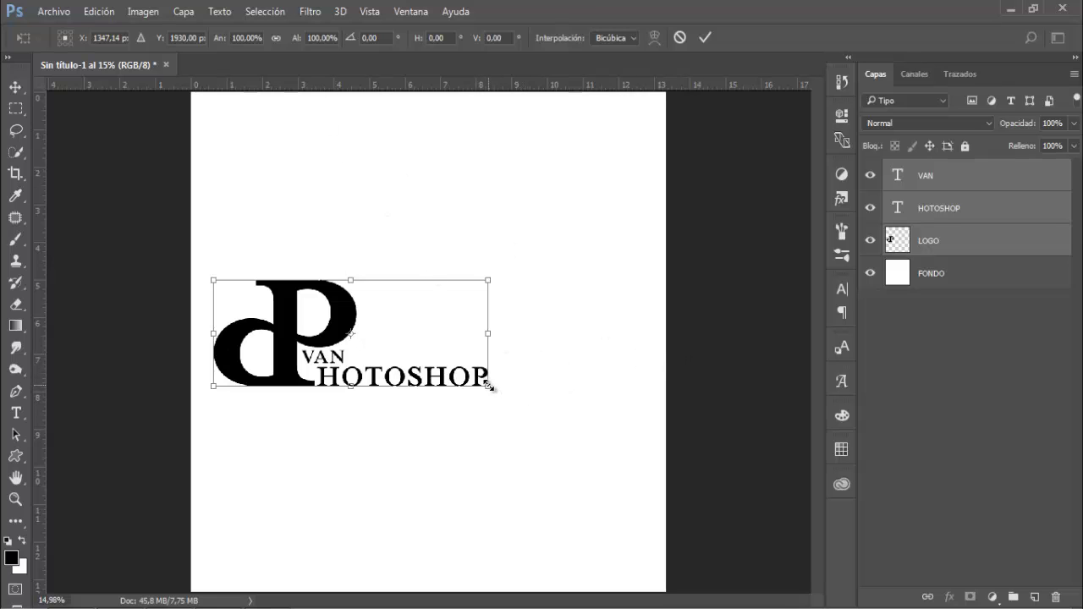
{"action": "left_click_drag", "start_coordinate": [488, 386], "coordinate": [641, 462]}
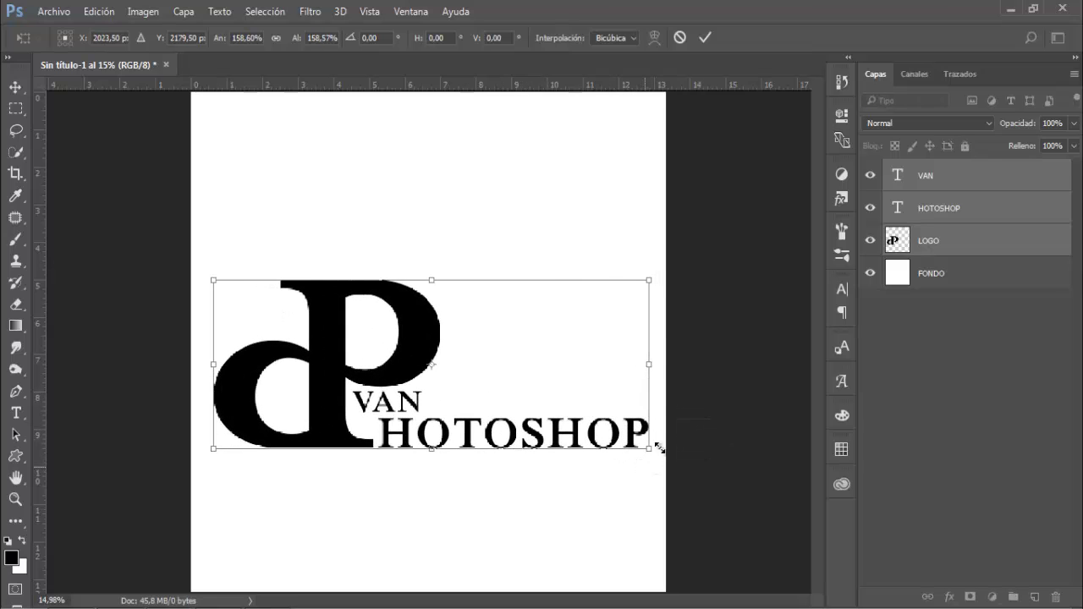
{"action": "left_click", "coordinate": [708, 38]}
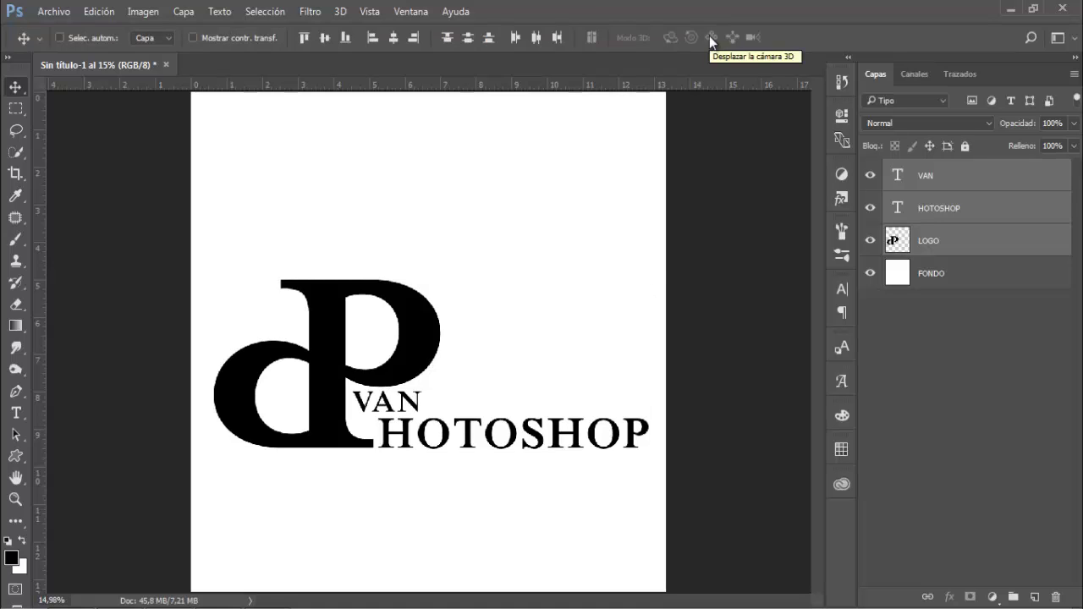
Using the centre guides temporarily, move the whole logo up about 0.82 in and right 0.05 in to centre it on the canvas
{"action": "key", "text": "ctrl+h"}
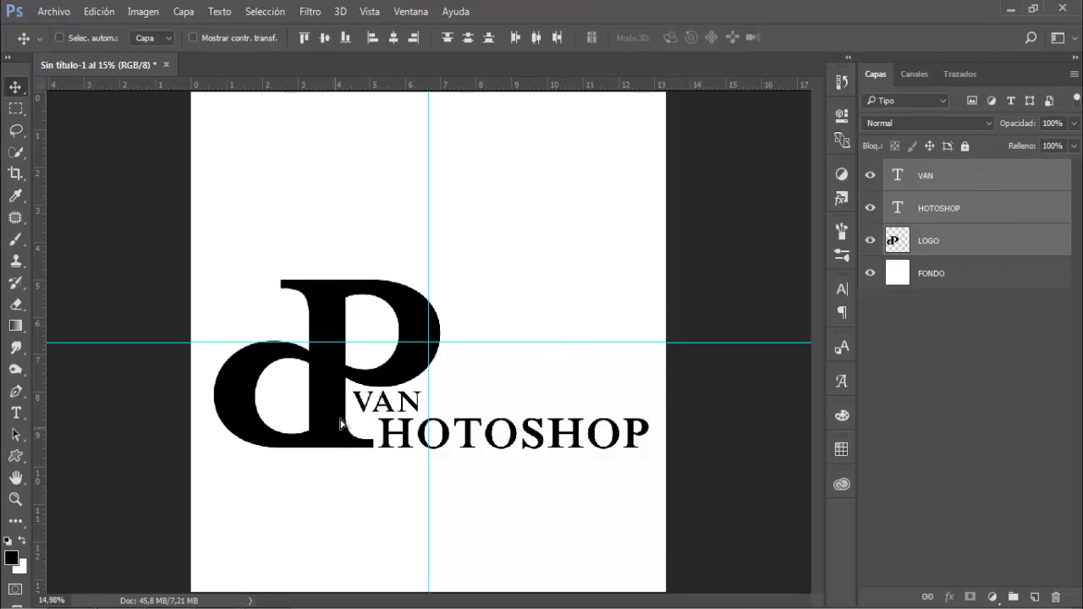
{"action": "left_click_drag", "start_coordinate": [341, 433], "coordinate": [337, 401]}
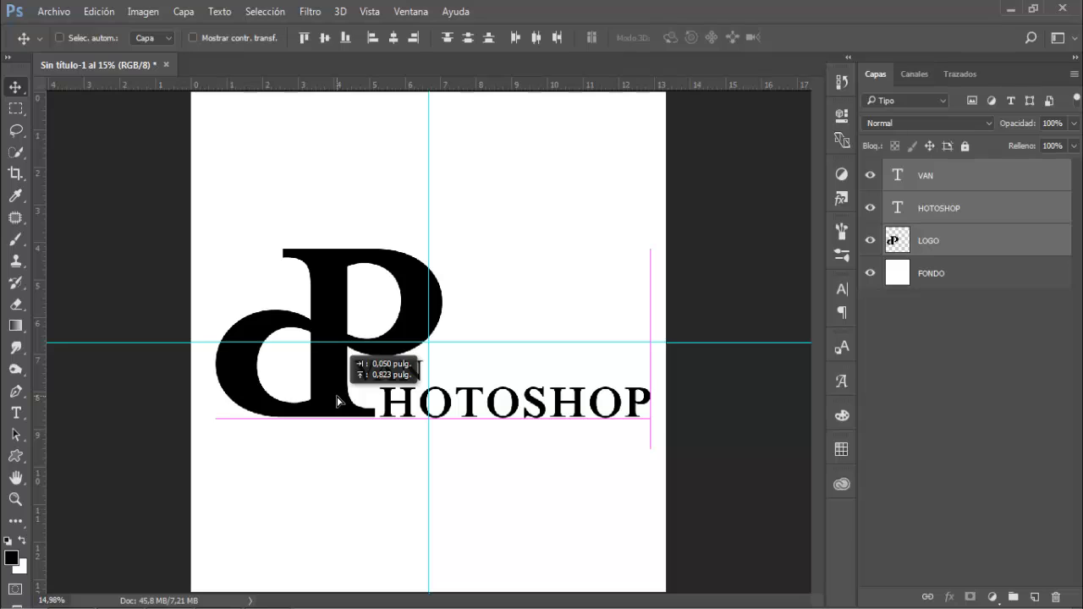
{"action": "left_click_drag", "start_coordinate": [337, 401], "coordinate": [337, 401]}
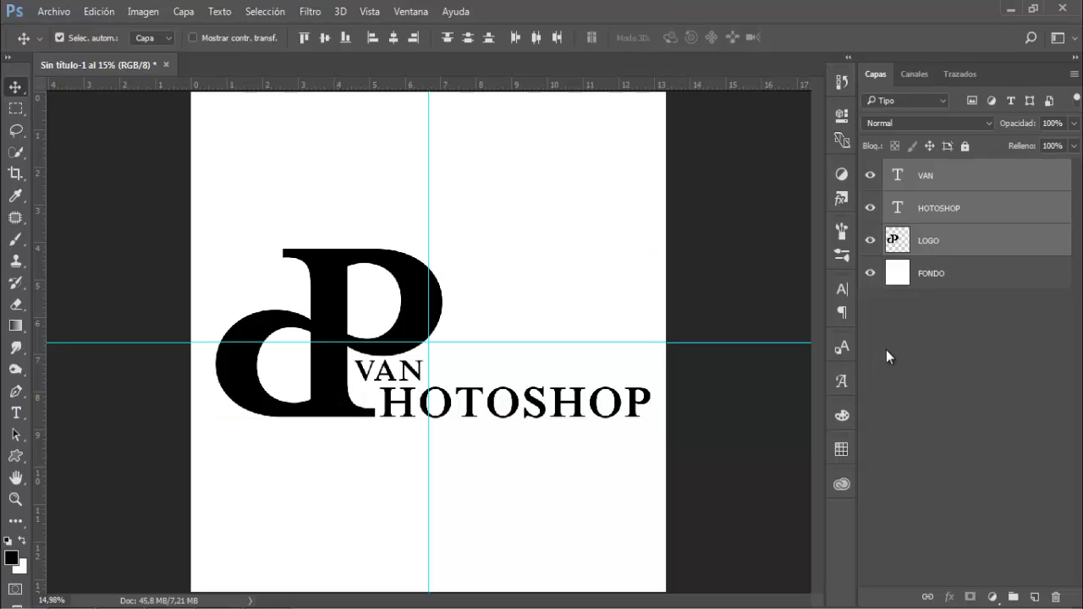
{"action": "key", "text": "ctrl+semicolon"}
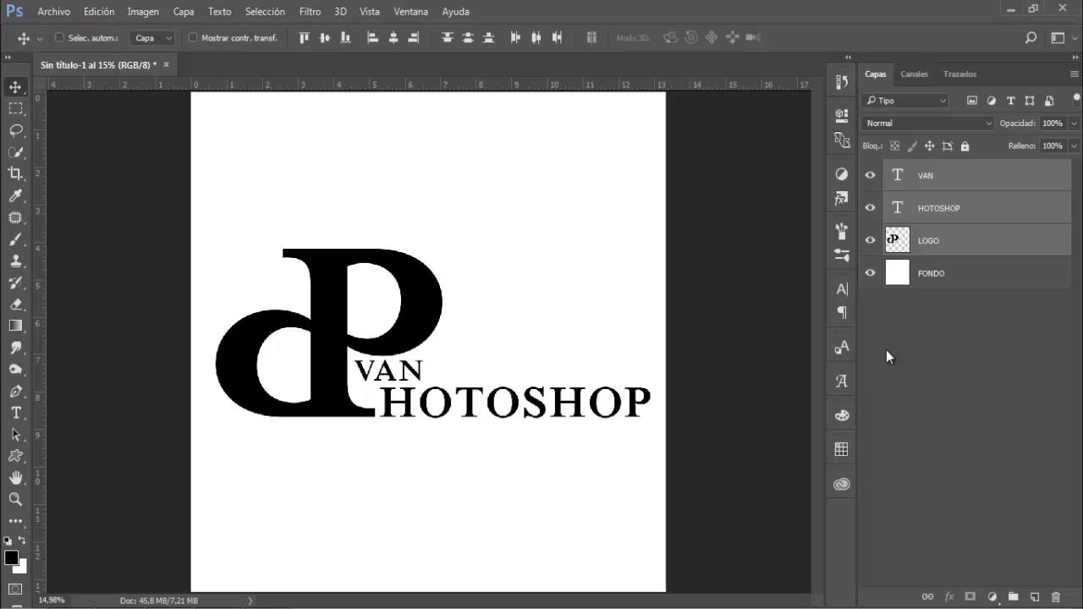
Hide the FONDO layer and define the complete logo as a brush preset named LOGO IPS
{"action": "left_click", "coordinate": [965, 275]}
{"action": "left_click", "coordinate": [871, 274]}
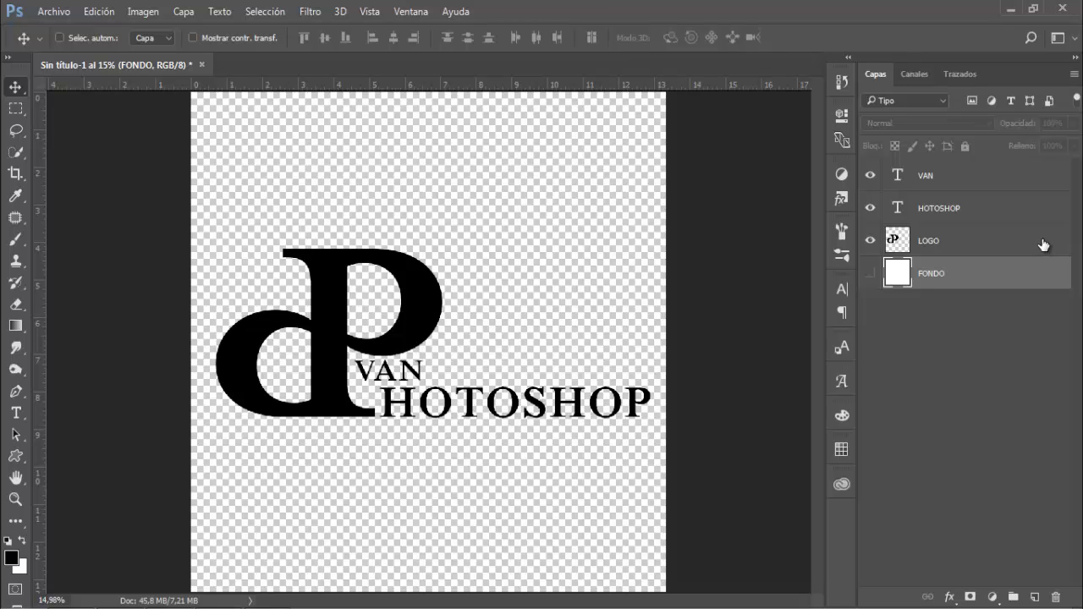
{"action": "left_click", "coordinate": [108, 16]}
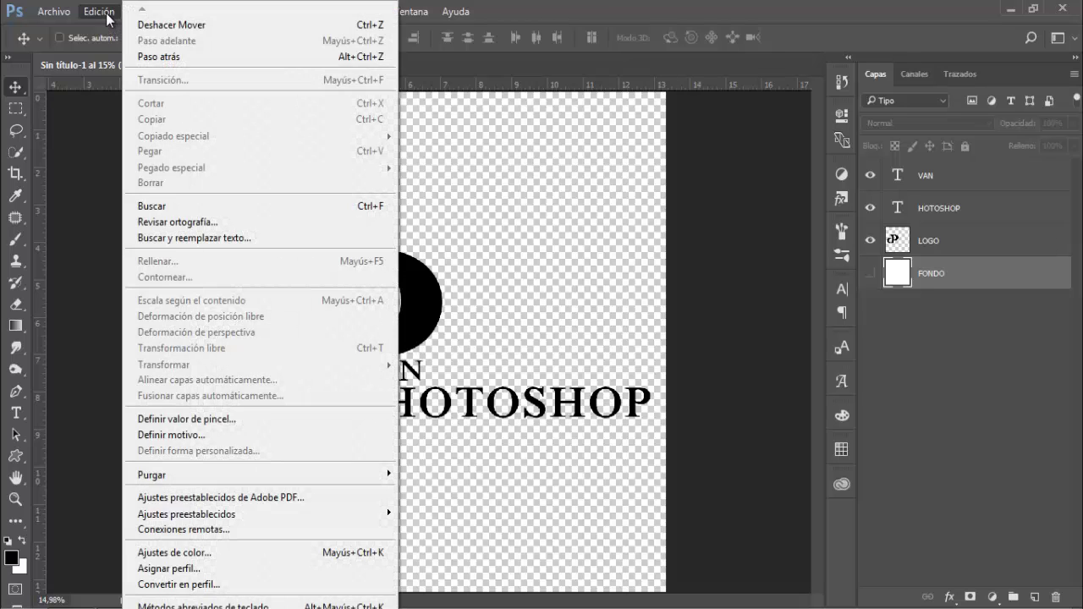
{"action": "left_click", "coordinate": [255, 421]}
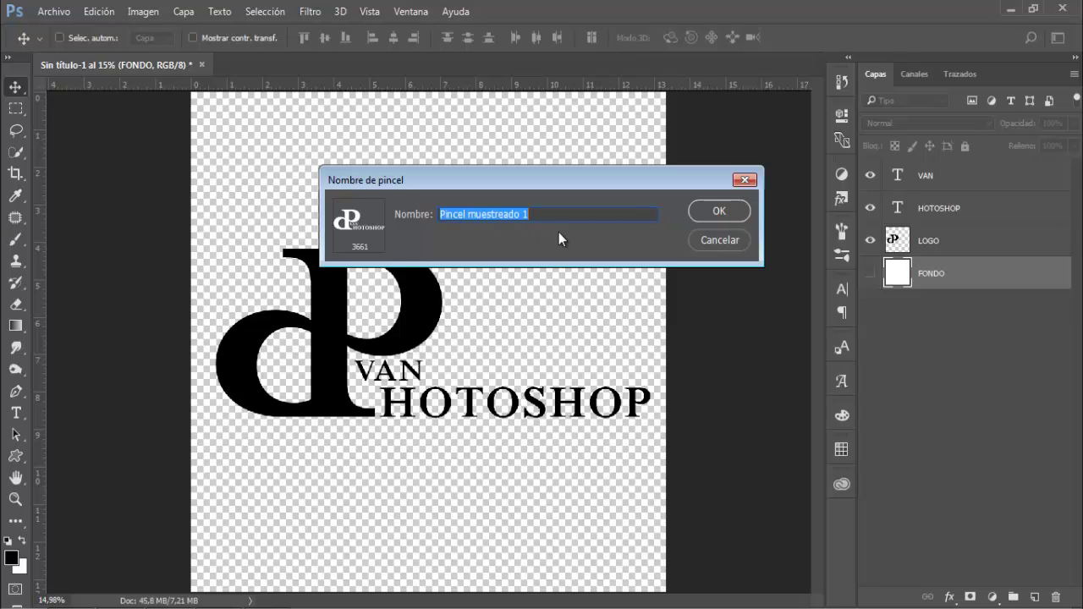
{"action": "key", "text": "BackSpace"}
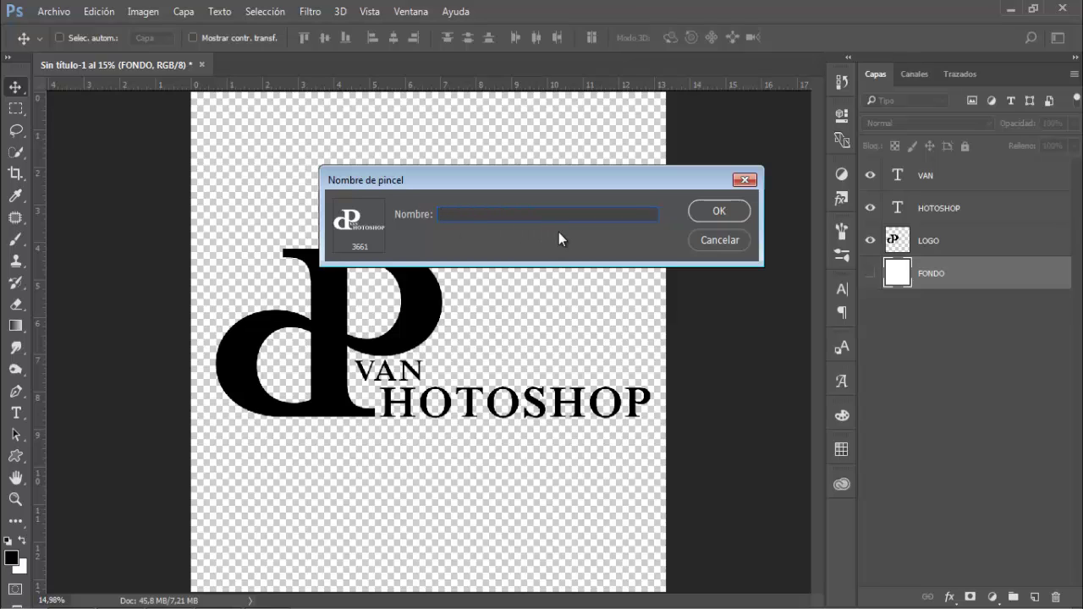
{"action": "type", "text": "LOGO IPS"}
{"action": "left_click", "coordinate": [719, 211]}
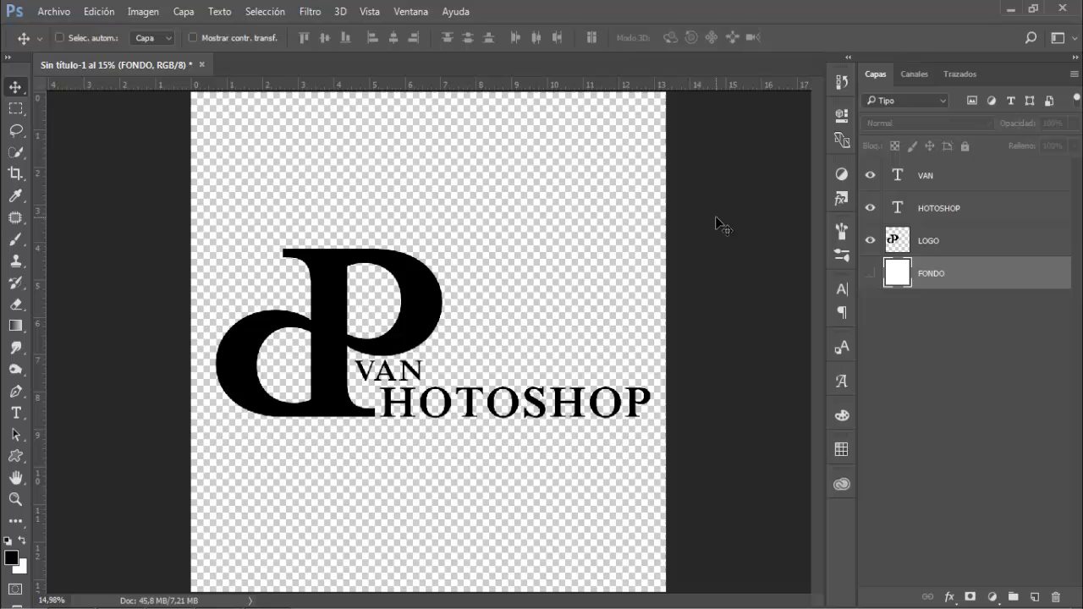
Show the FONDO layer again and replace the VAN, HOTOSHOP and LOGO layers with a new empty layer
{"action": "left_click", "coordinate": [871, 273]}
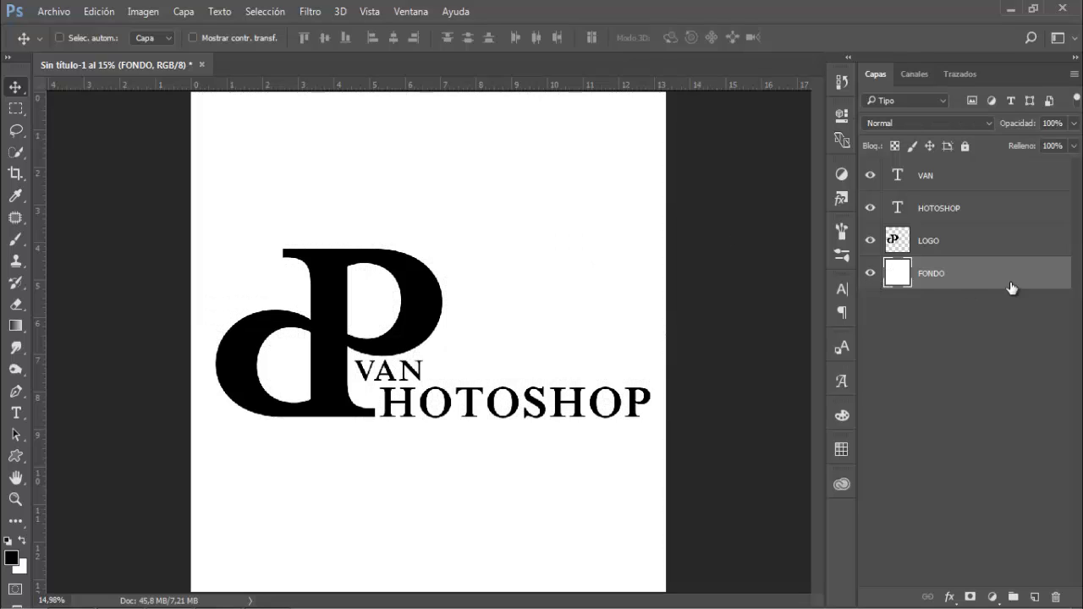
{"action": "left_click", "coordinate": [980, 248]}
{"action": "left_click", "coordinate": [985, 187], "text": "shift"}
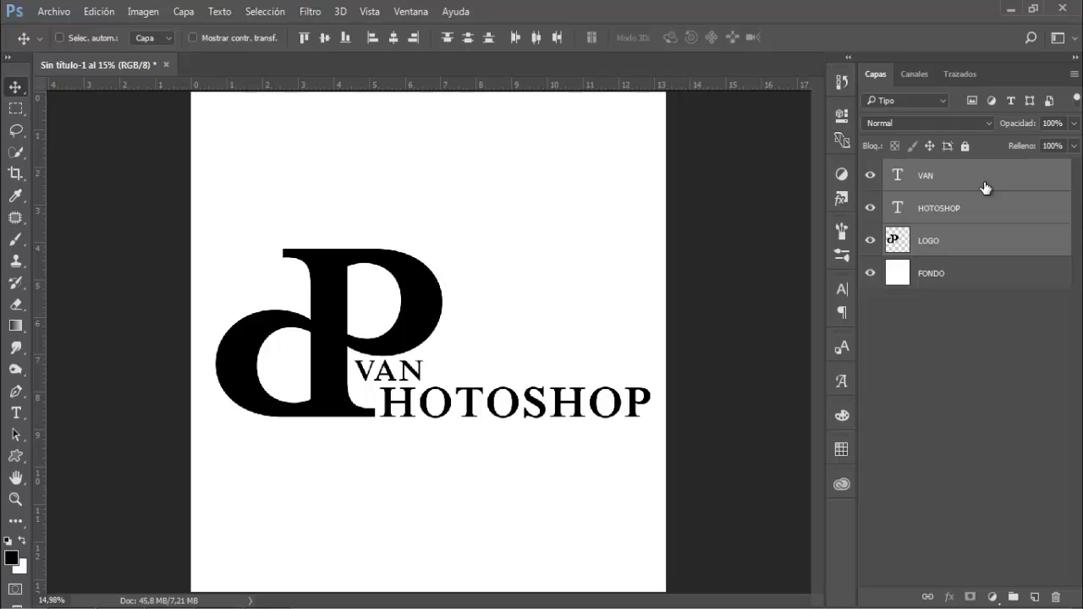
{"action": "key", "text": "Delete"}
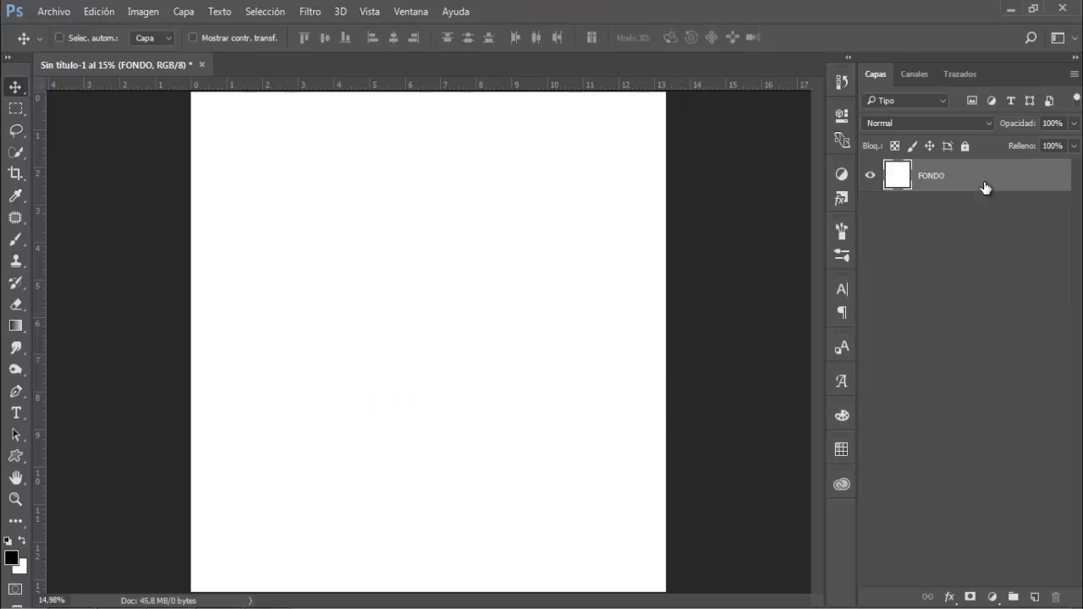
{"action": "left_click", "coordinate": [1035, 598]}
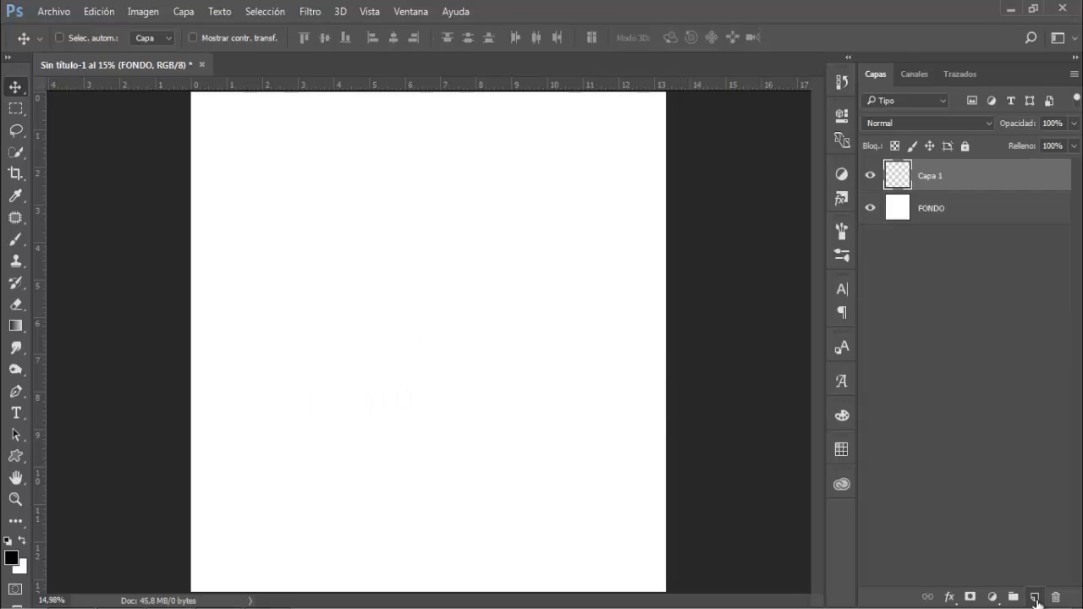
Activate the Brush tool and select the last hard round tip among the recent brushes
{"action": "left_click", "coordinate": [15, 242]}
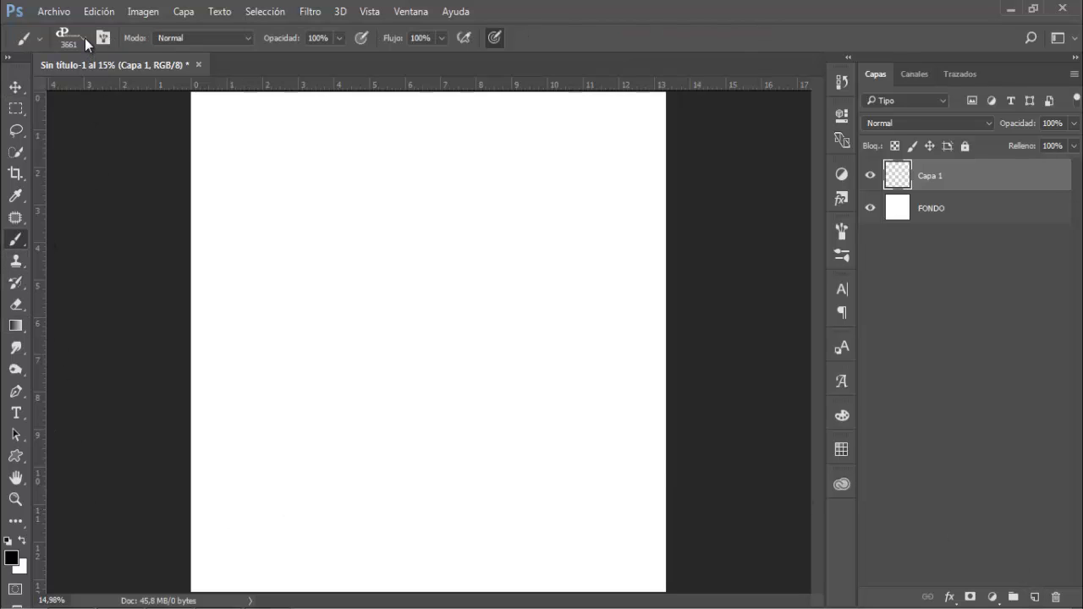
{"action": "left_click", "coordinate": [85, 38]}
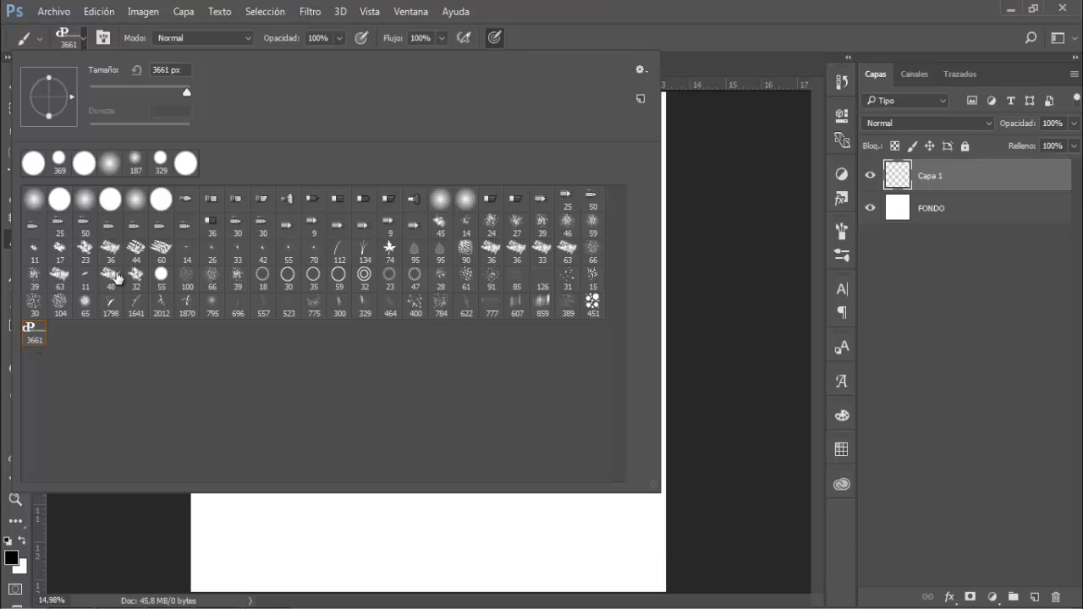
{"action": "left_click", "coordinate": [187, 164]}
{"action": "left_click", "coordinate": [659, 11]}
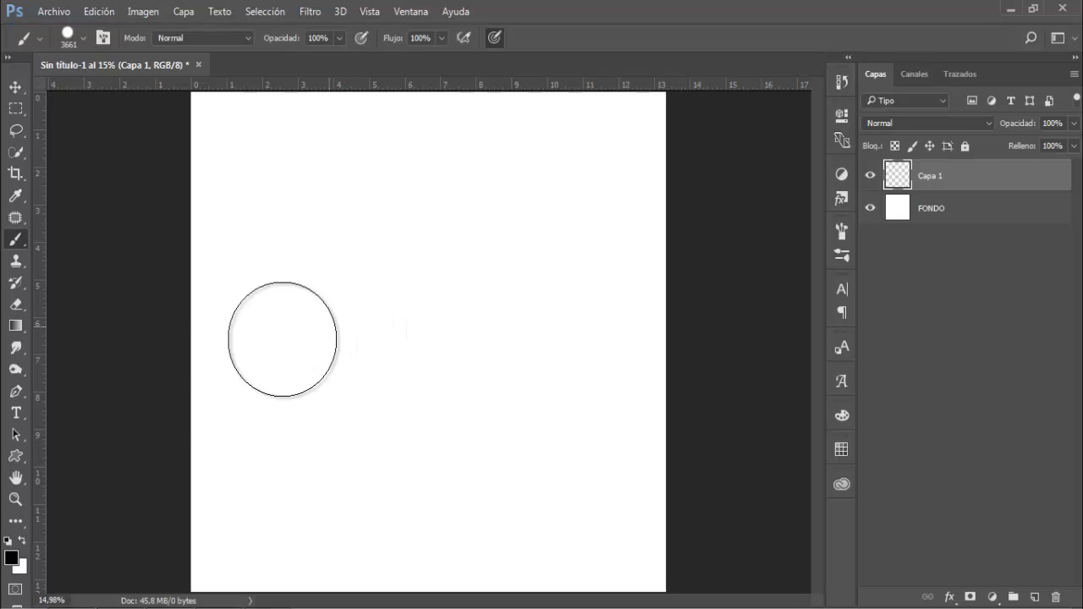
Select the custom 3661 px logo brush and stamp the logo twice on the new layer, one below the other
{"action": "left_click", "coordinate": [82, 38]}
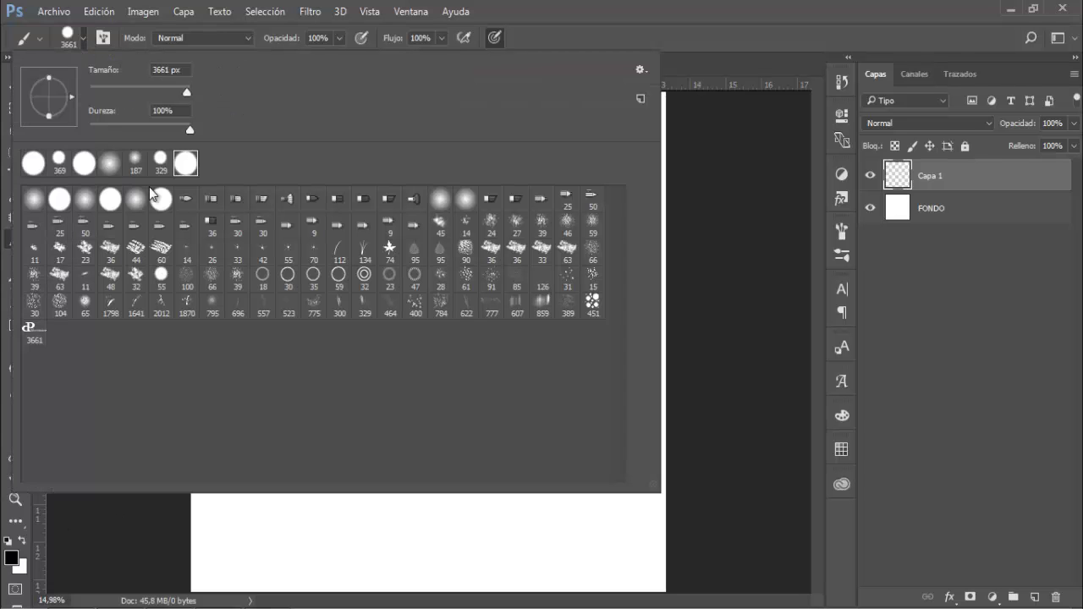
{"action": "left_click", "coordinate": [38, 337], "text": "alt"}
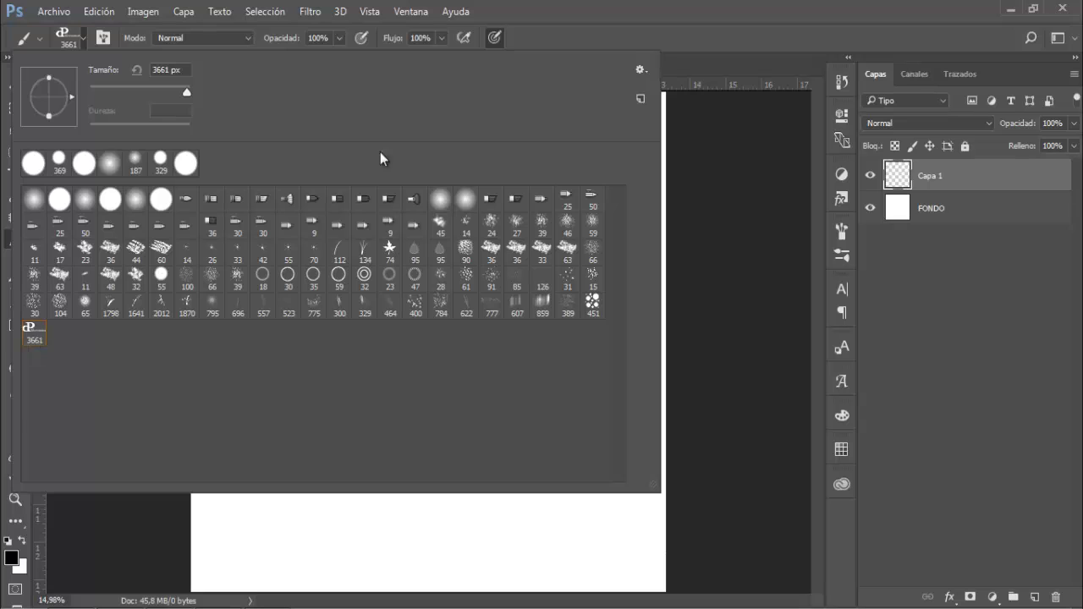
{"action": "left_click", "coordinate": [636, 42]}
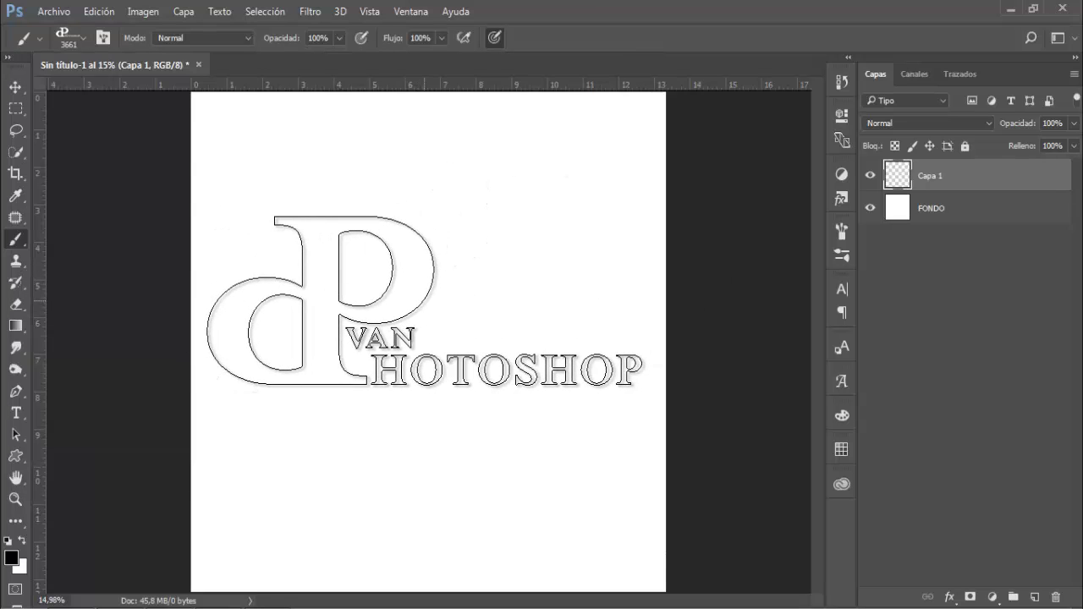
{"action": "left_click", "coordinate": [425, 302]}
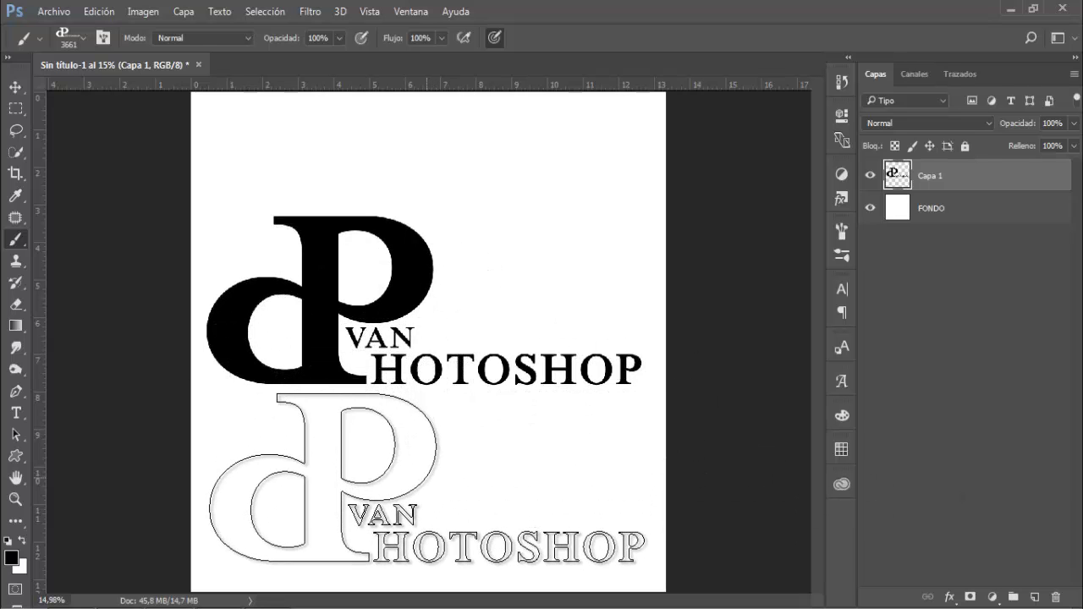
{"action": "left_click", "coordinate": [425, 480]}
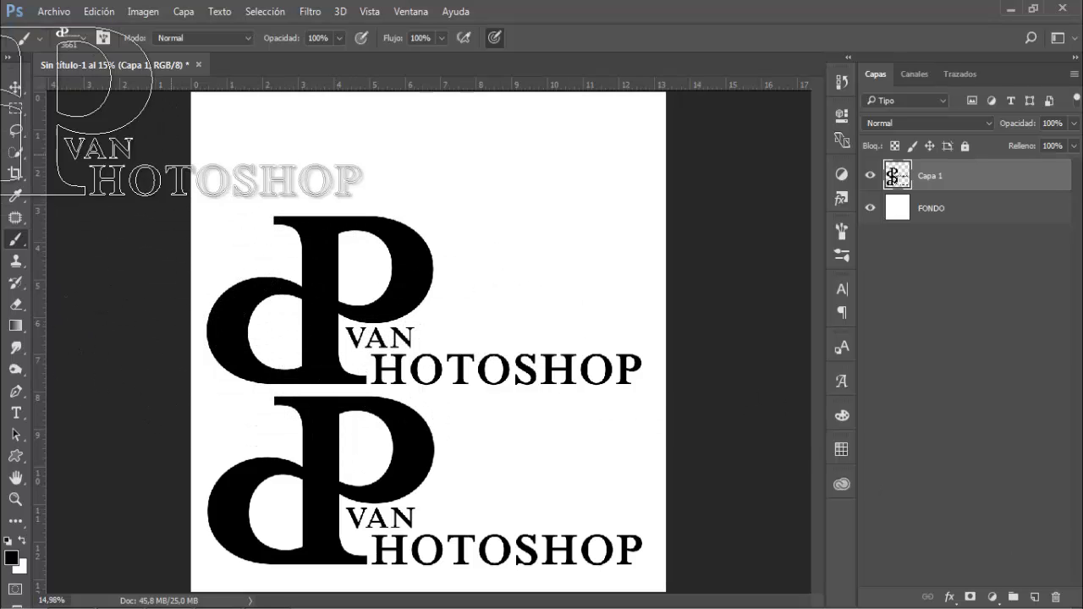
Open the Preset Manager for brushes and select the 3661 px logo brush
{"action": "left_click", "coordinate": [84, 37]}
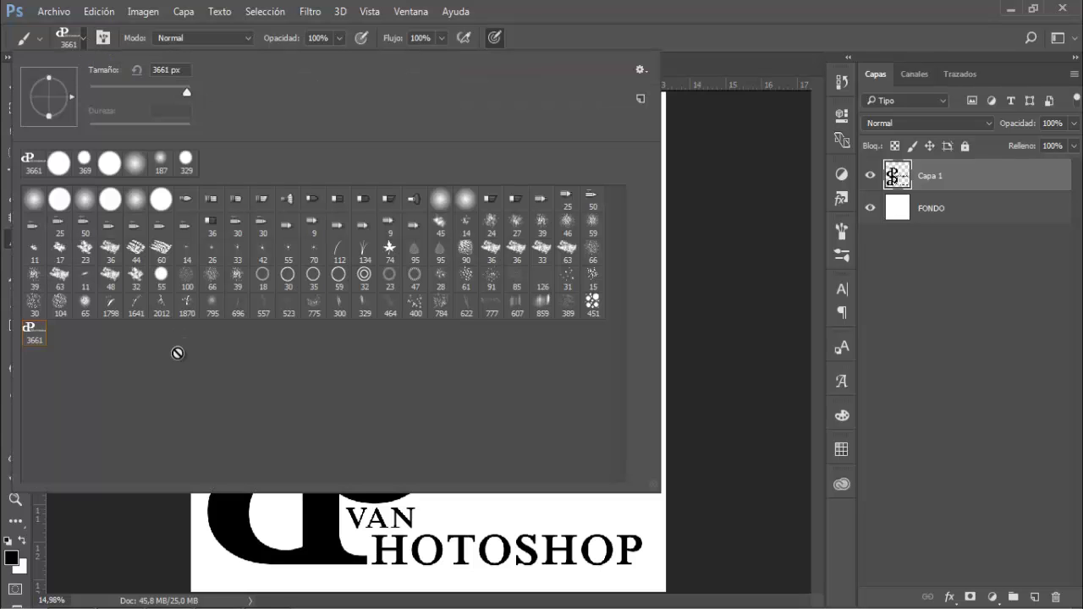
{"action": "left_click", "coordinate": [640, 71]}
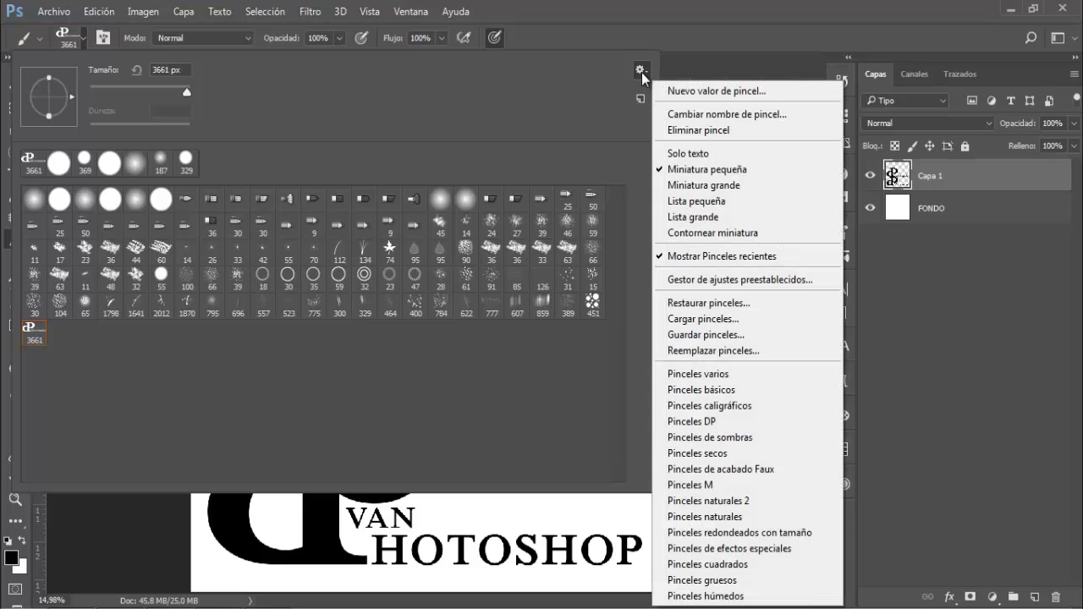
{"action": "left_click", "coordinate": [687, 281]}
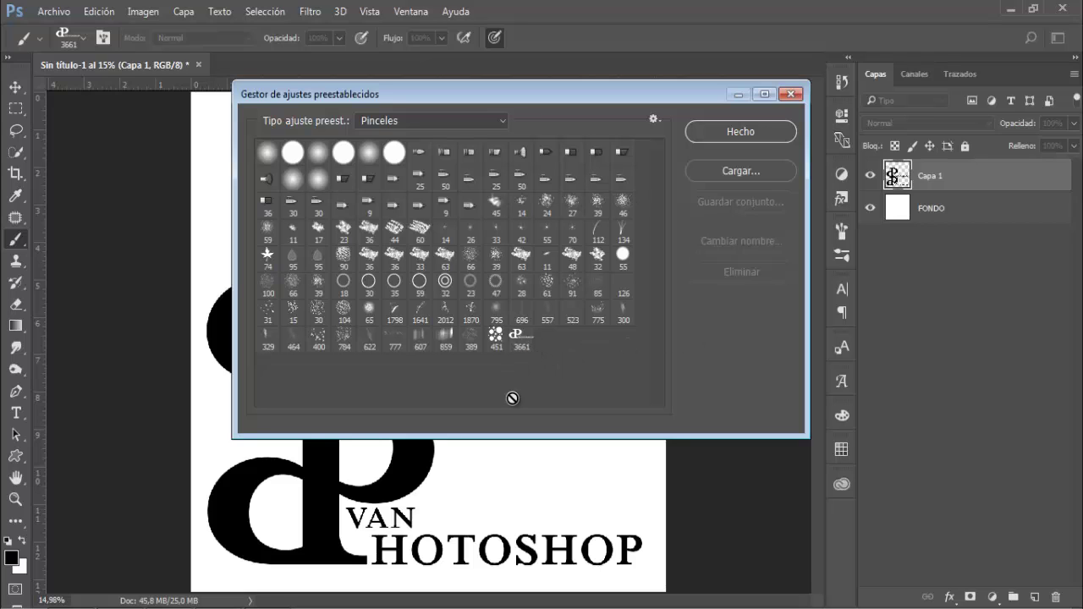
{"action": "left_click", "coordinate": [522, 340]}
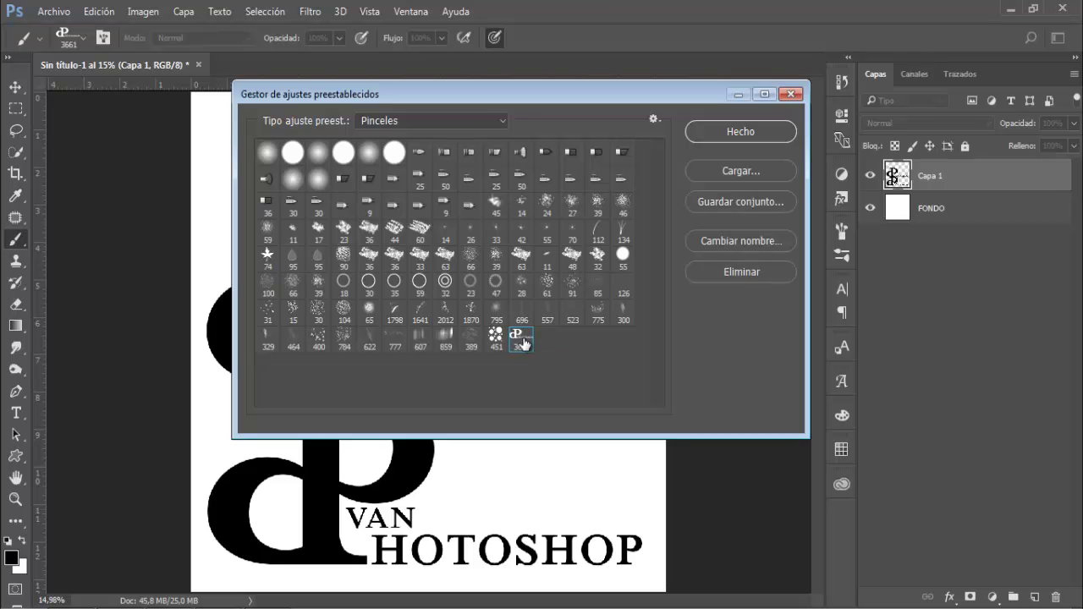
Save the selected brush as the set "Pinceles logo firma" in the PINCELES folder and close the Preset Manager
{"action": "left_click", "coordinate": [744, 199]}
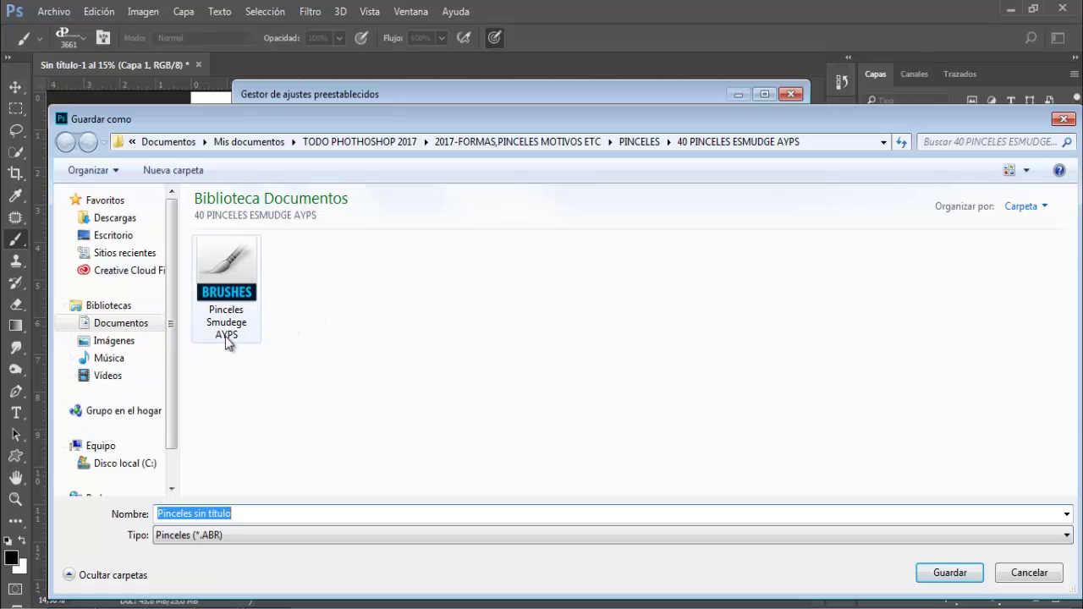
{"action": "left_click", "coordinate": [638, 142]}
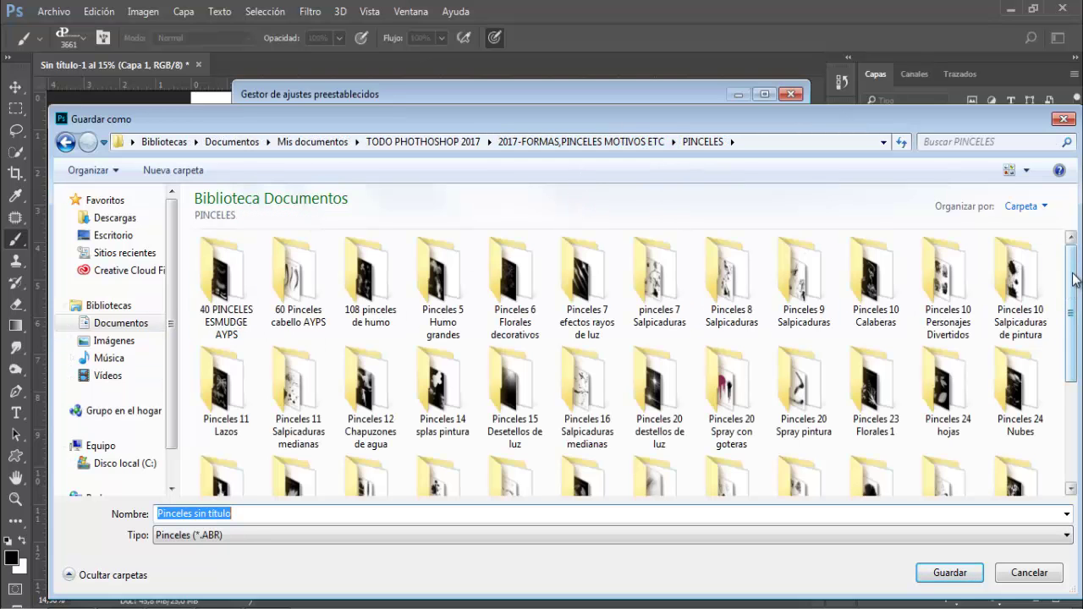
{"action": "left_click_drag", "start_coordinate": [1074, 277], "coordinate": [1074, 386]}
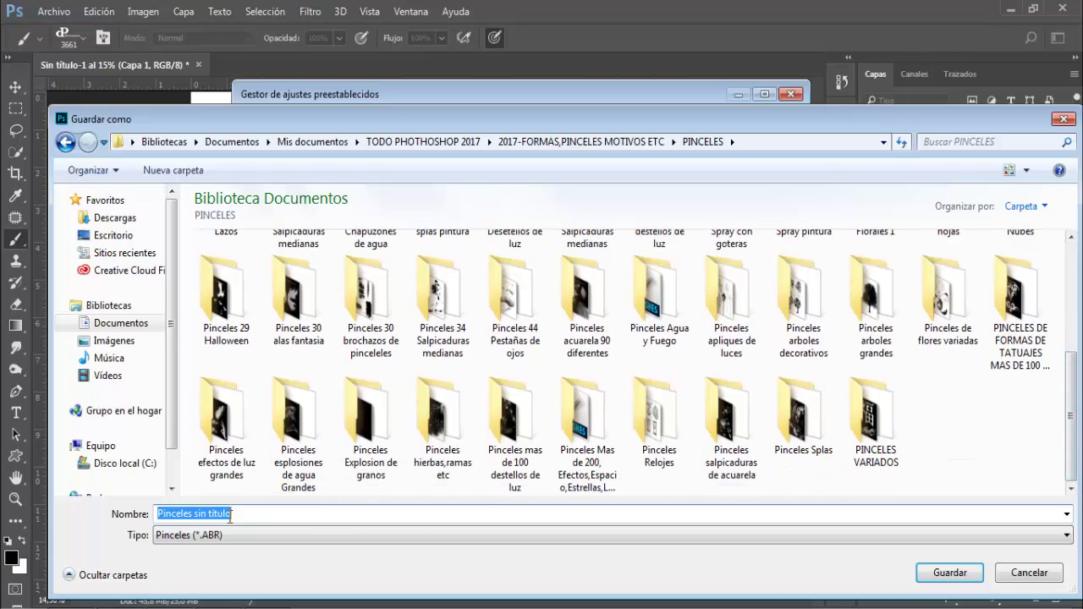
{"action": "left_click_drag", "start_coordinate": [197, 516], "coordinate": [269, 516]}
{"action": "type", "text": "logo firma"}
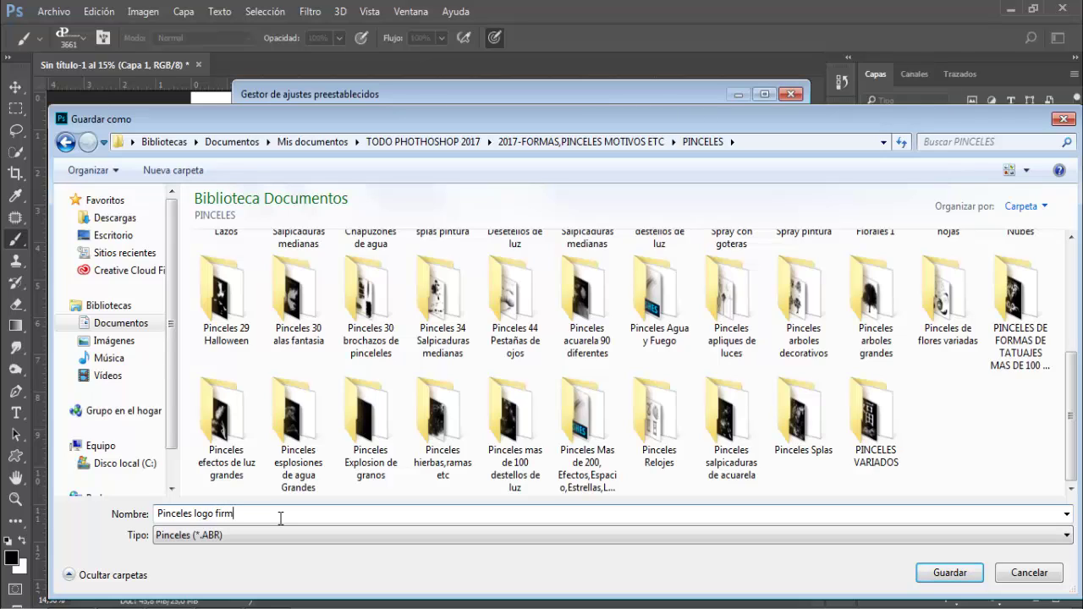
{"action": "left_click", "coordinate": [940, 574]}
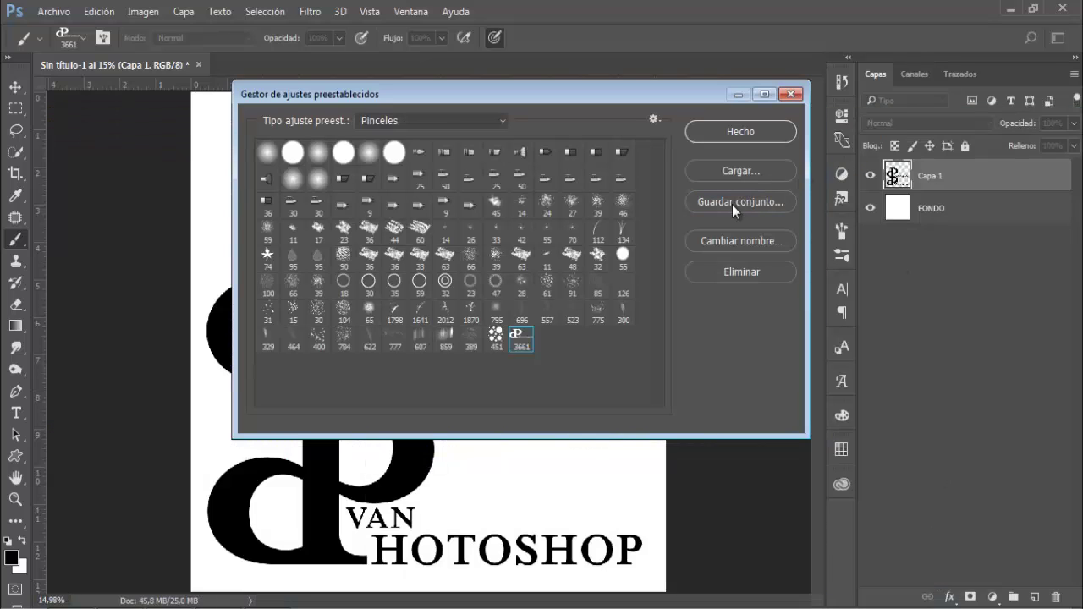
{"action": "left_click", "coordinate": [740, 132]}
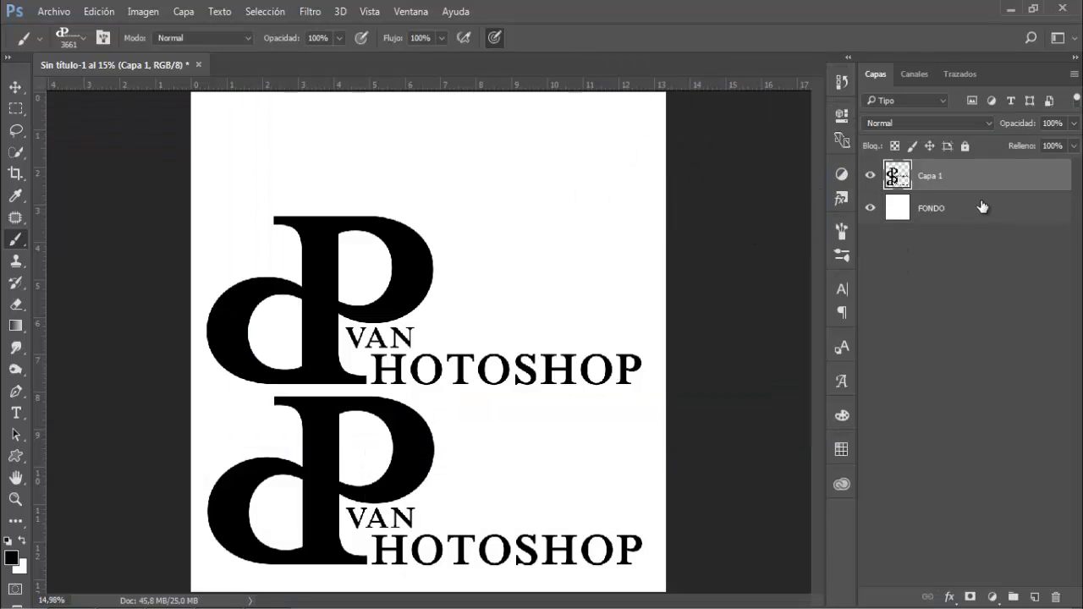
Delete the 3661 px logo brush from the brush presets and select the recent 187 px soft round brush
{"action": "left_click", "coordinate": [84, 37]}
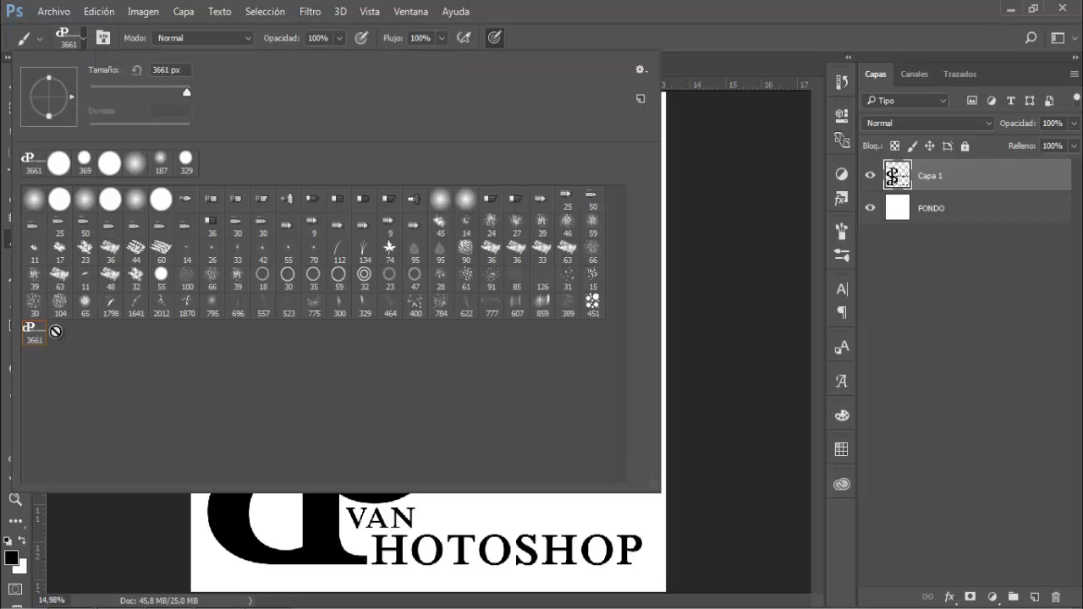
{"action": "right_click", "coordinate": [34, 334]}
{"action": "left_click", "coordinate": [93, 365]}
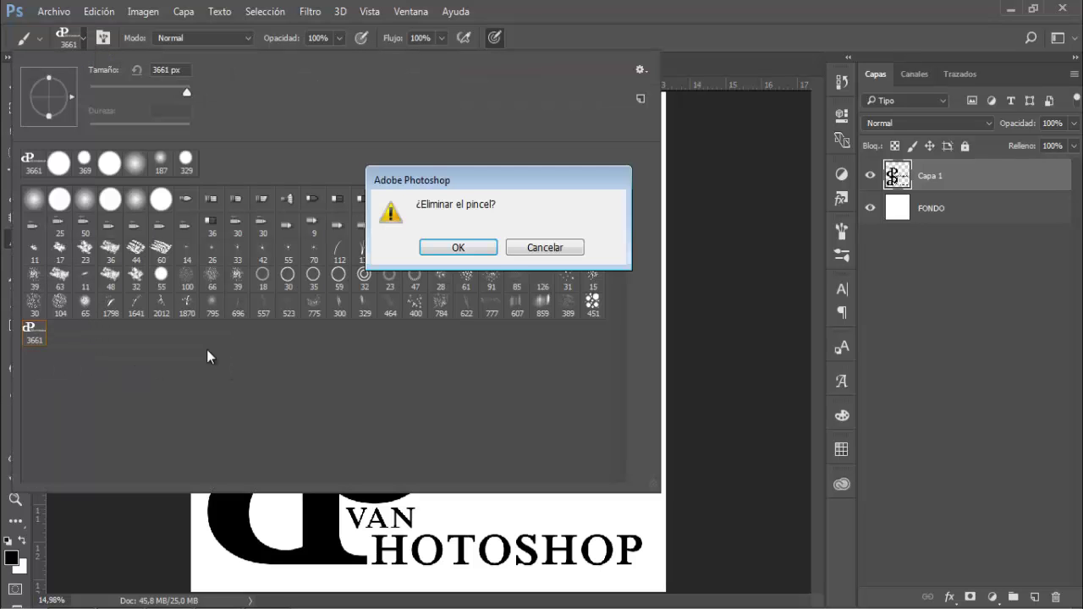
{"action": "left_click", "coordinate": [494, 253]}
{"action": "left_click", "coordinate": [161, 160]}
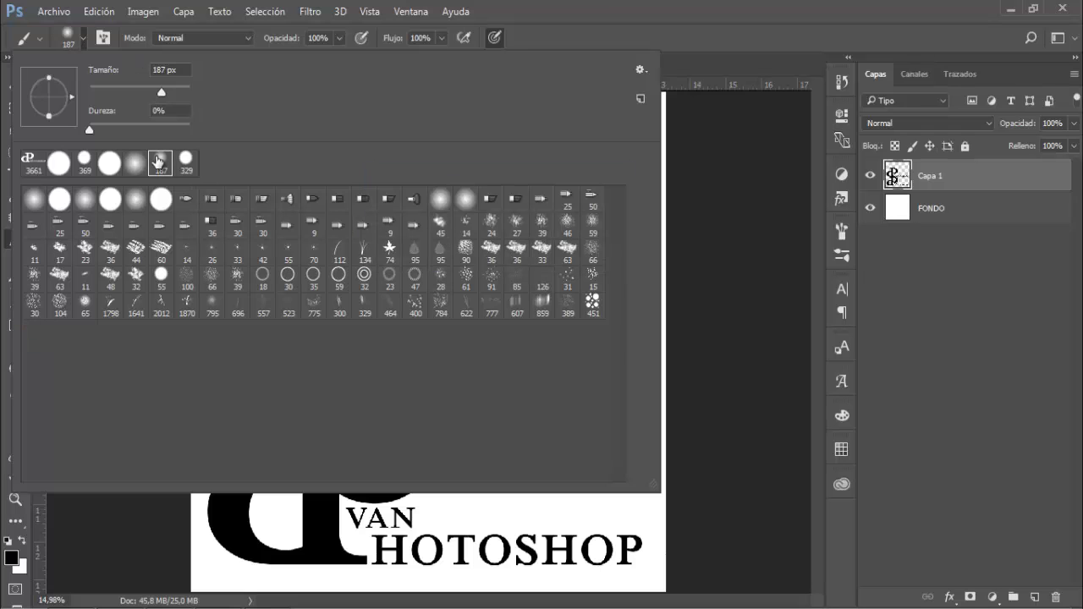
Replace the layer holding the two stamped logos with a new empty layer above FONDO
{"action": "left_click", "coordinate": [723, 48]}
{"action": "key", "text": "Delete"}
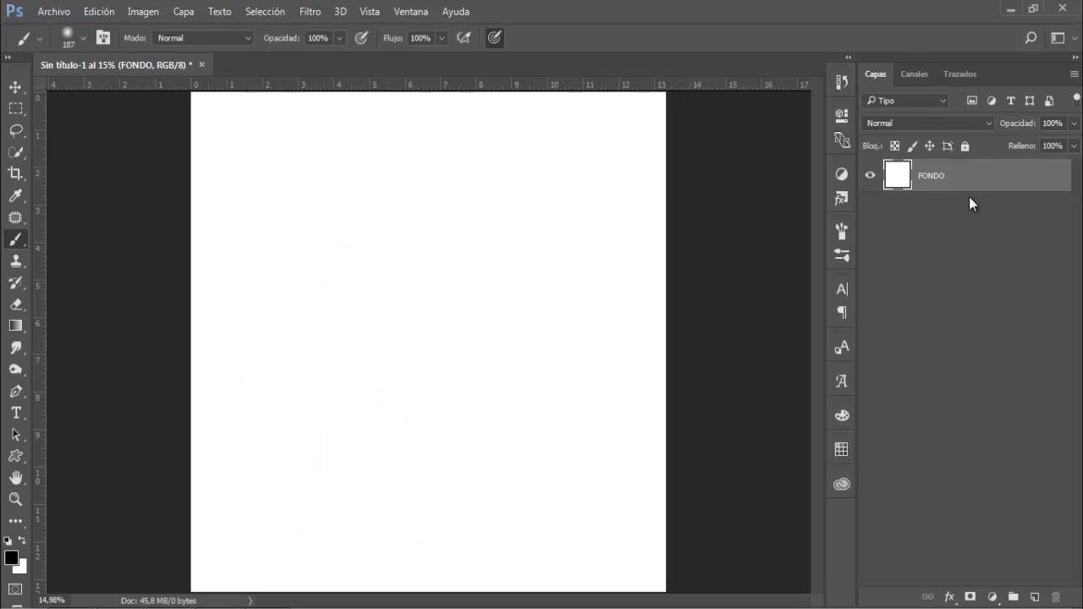
{"action": "left_click", "coordinate": [1034, 598]}
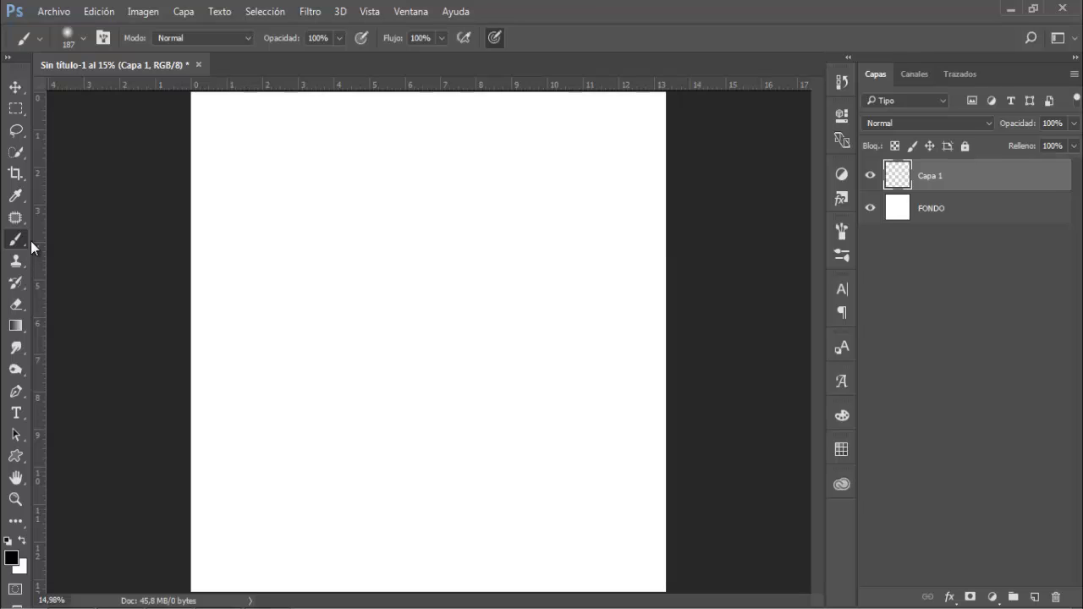
Load the "Pinceles logo firma" brush set from the PINCELES folder into the brush presets
{"action": "left_click", "coordinate": [81, 40]}
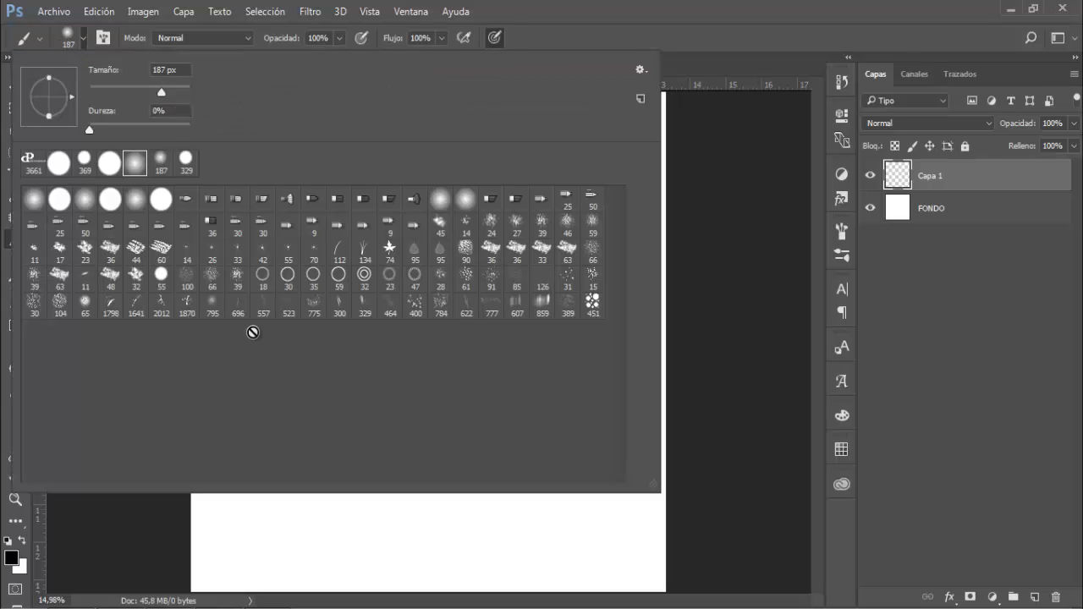
{"action": "left_click", "coordinate": [647, 72]}
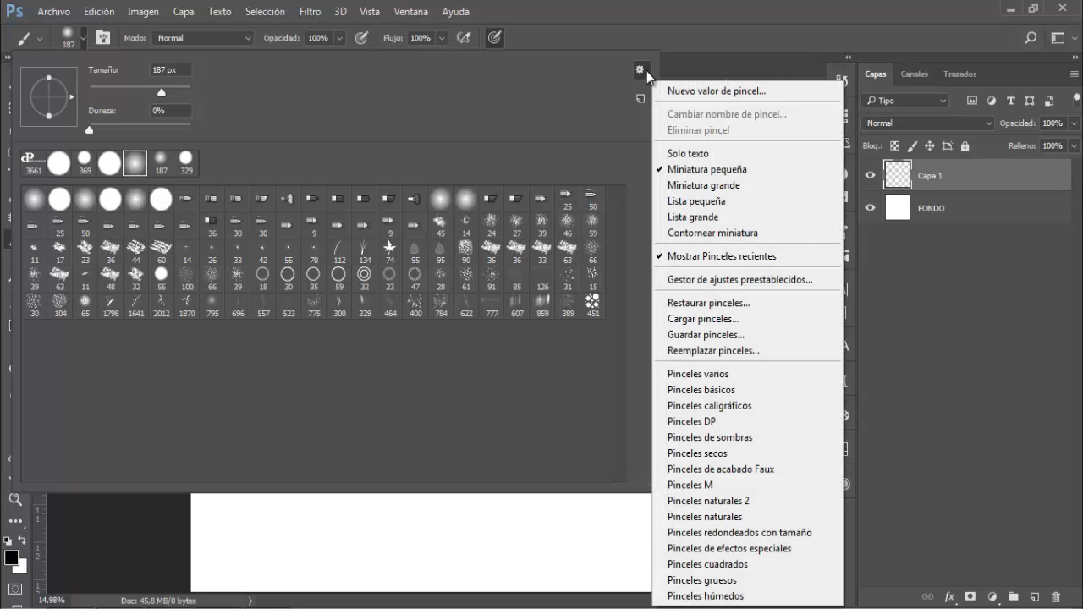
{"action": "left_click", "coordinate": [682, 320]}
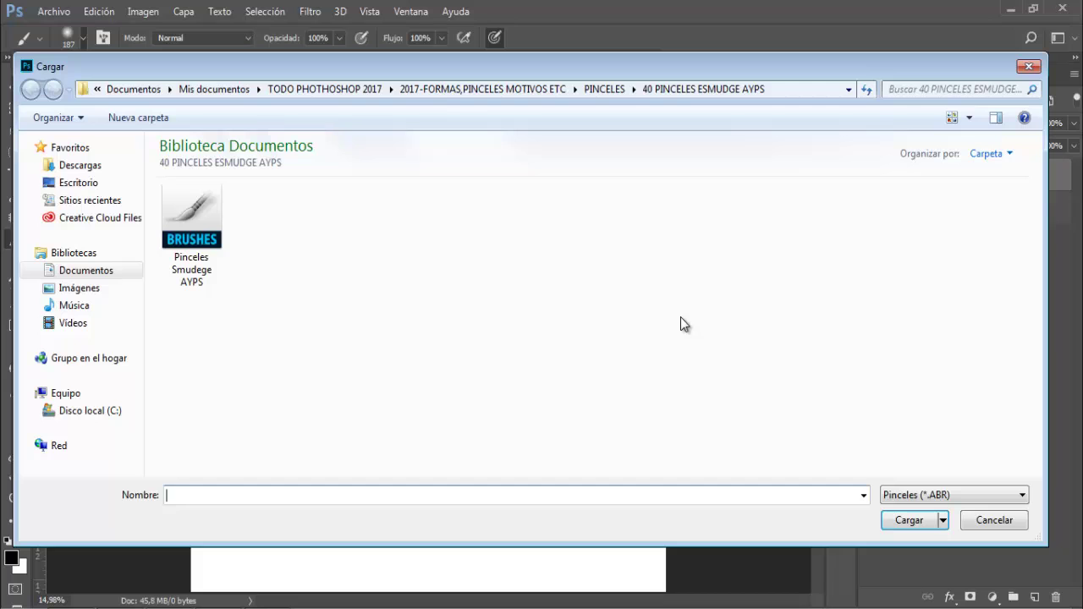
{"action": "left_click", "coordinate": [603, 89]}
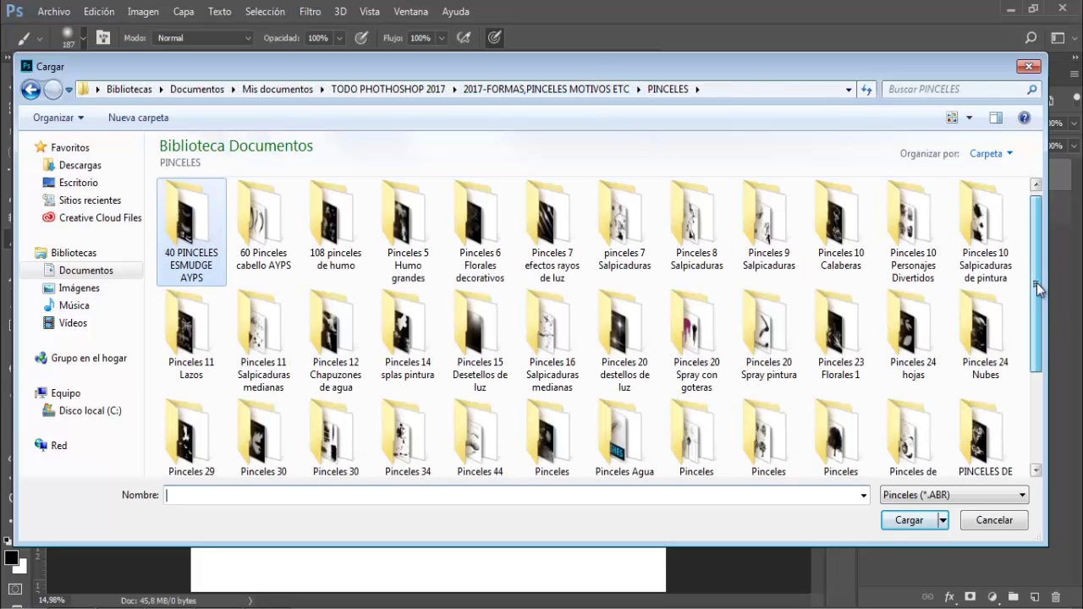
{"action": "left_click_drag", "start_coordinate": [1038, 287], "coordinate": [1039, 398]}
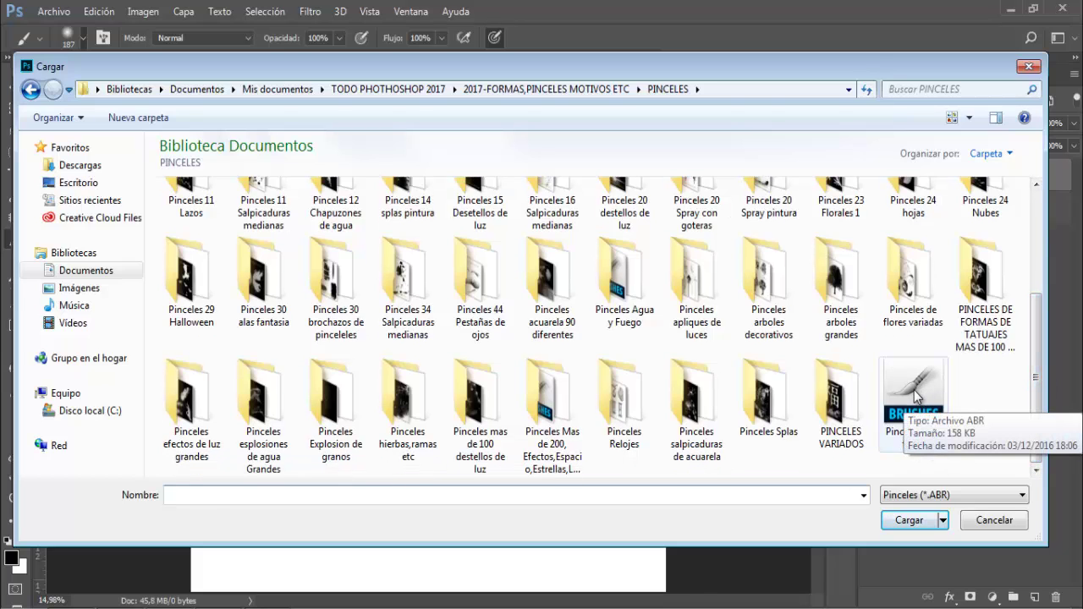
{"action": "left_click", "coordinate": [914, 393]}
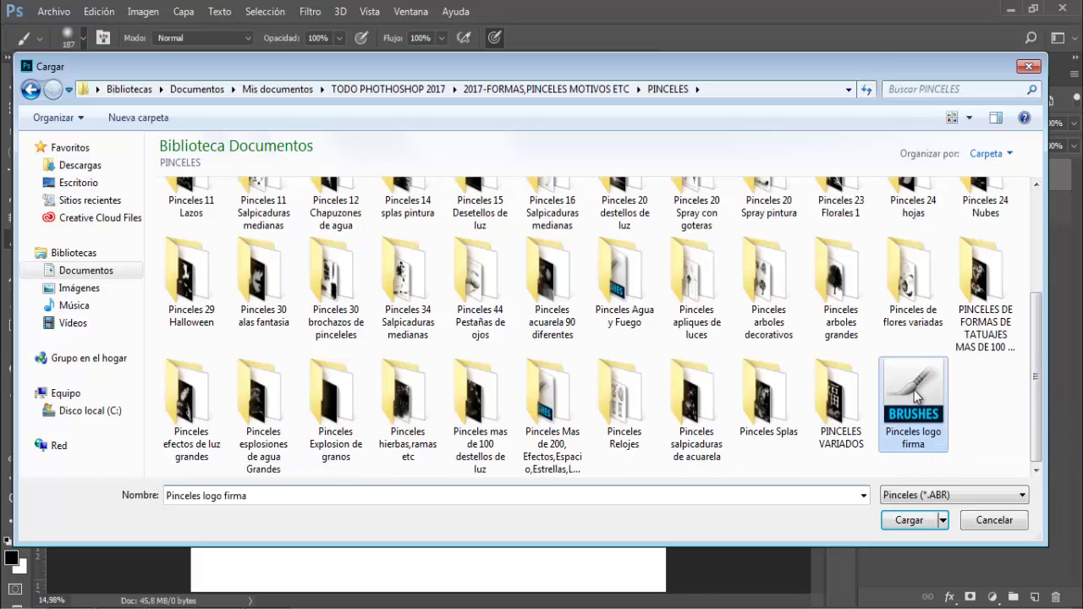
{"action": "left_click", "coordinate": [911, 521]}
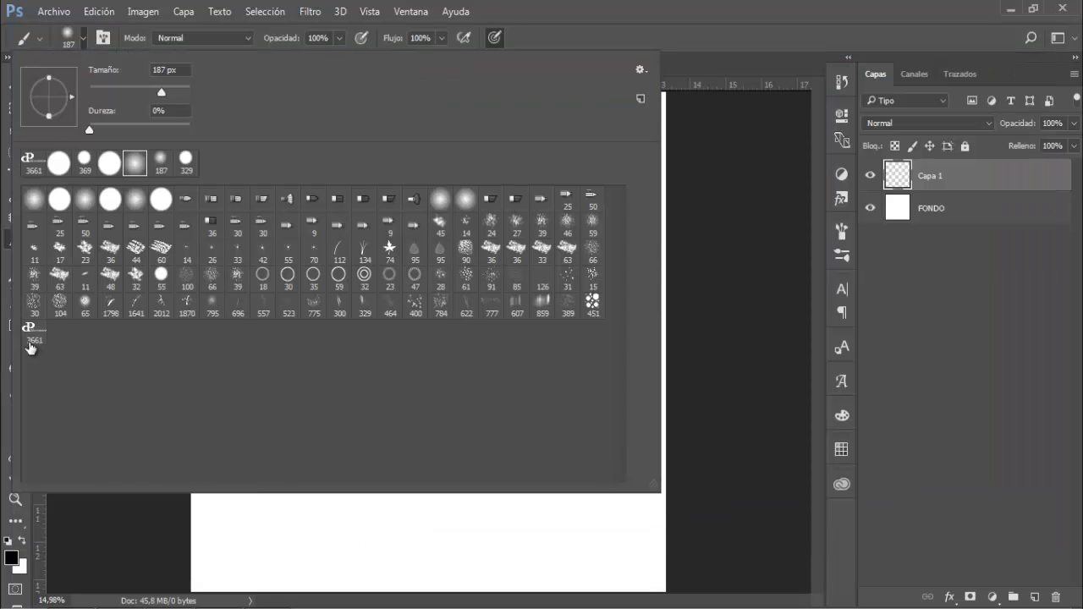
Select the reloaded 3661 px logo brush and stamp the logo on the new layer
{"action": "left_click", "coordinate": [32, 337]}
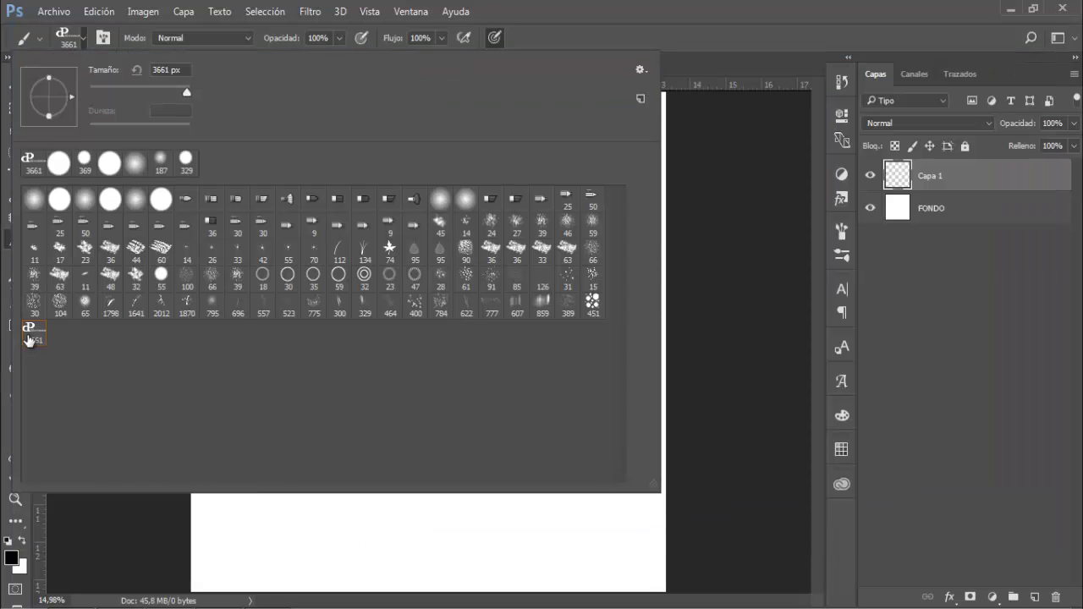
{"action": "left_click", "coordinate": [654, 40]}
{"action": "left_click", "coordinate": [420, 332]}
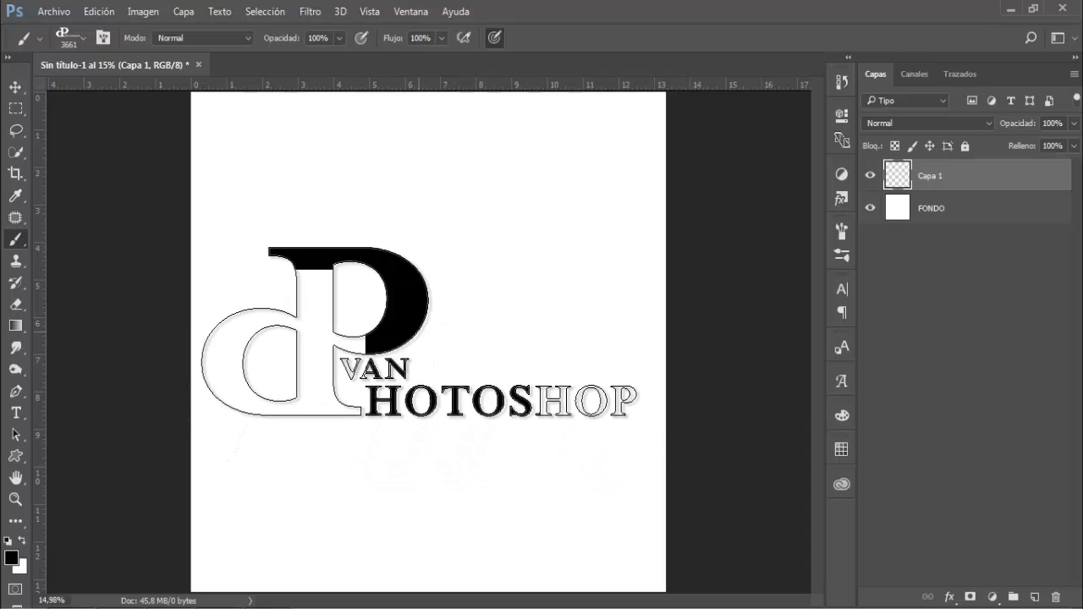
{"action": "left_click", "coordinate": [414, 465]}
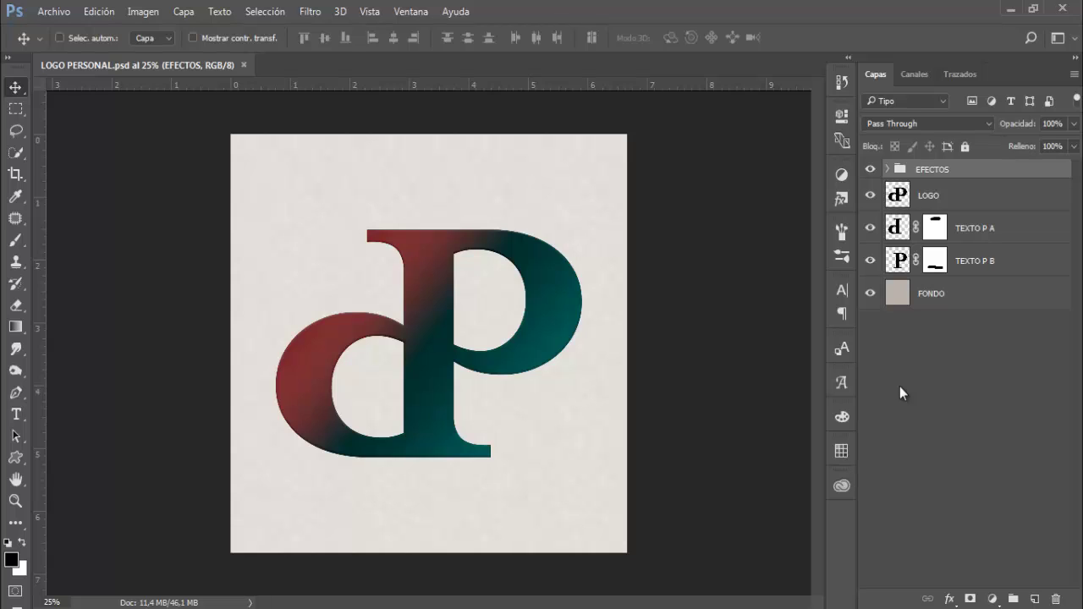
{"action": "left_click", "coordinate": [47, 12]}
{"action": "left_click", "coordinate": [107, 196]}
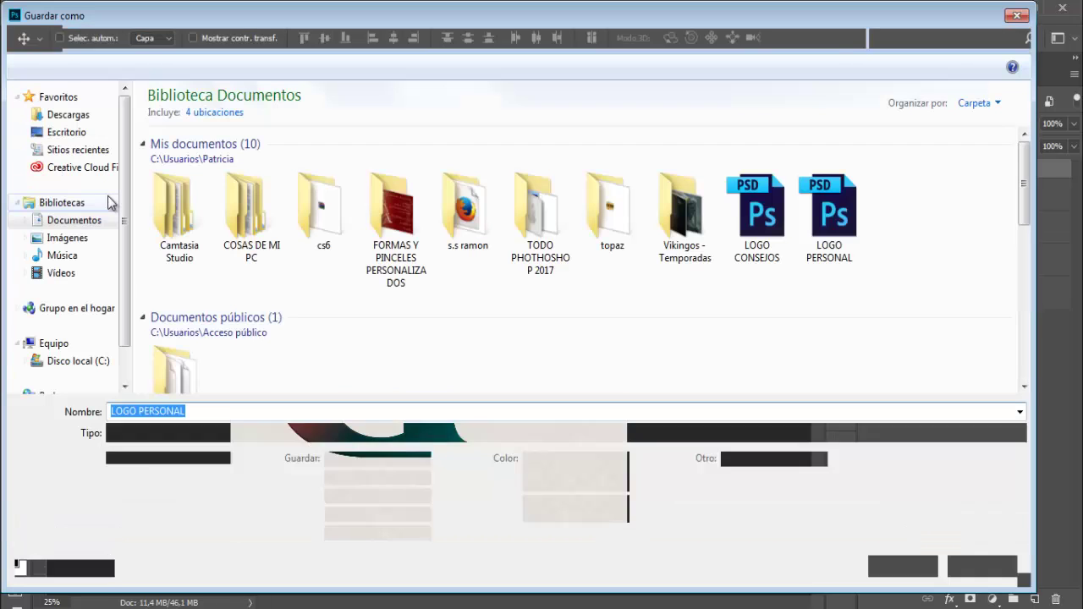
{"action": "left_click", "coordinate": [323, 432]}
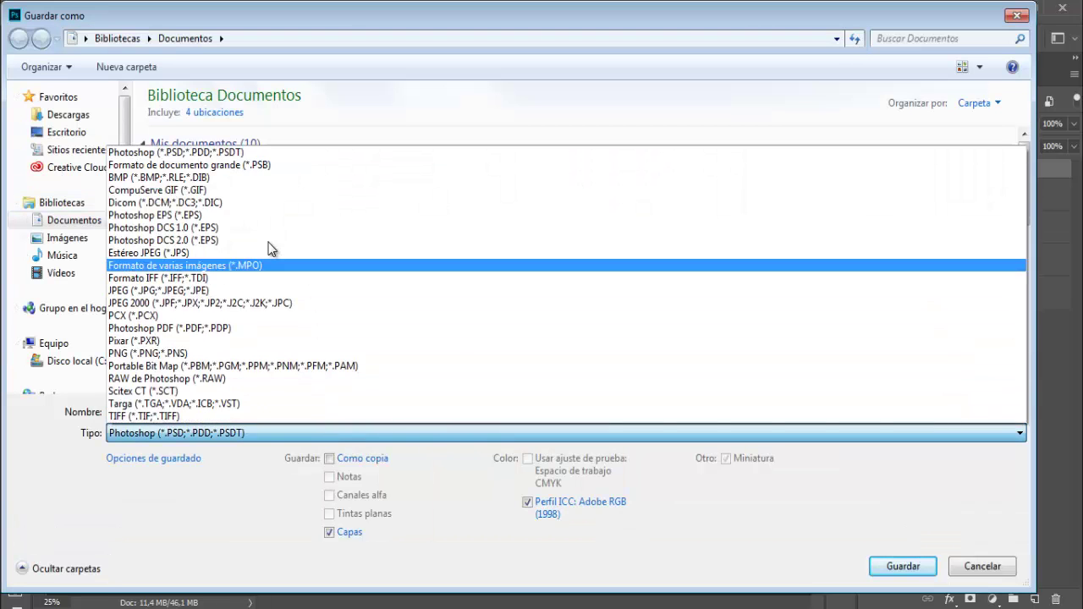
{"action": "left_click", "coordinate": [209, 154]}
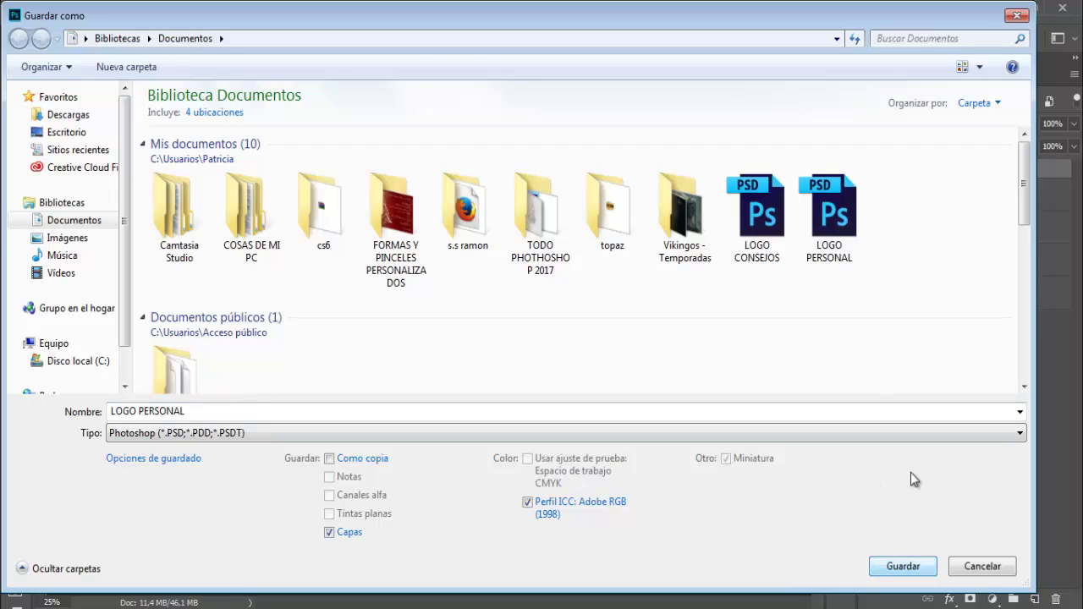
{"action": "left_click", "coordinate": [981, 564]}
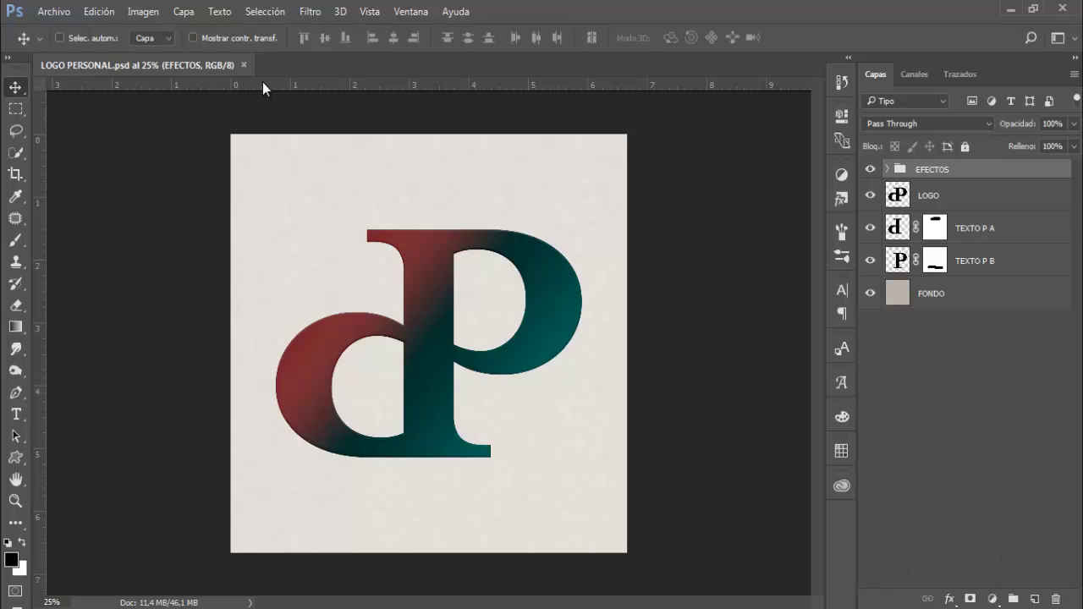
Close and reopen LOGO PERSONAL.psd from the Documents library, declining the new library offer, and expand the EFECTOS layer group
{"action": "left_click", "coordinate": [243, 65]}
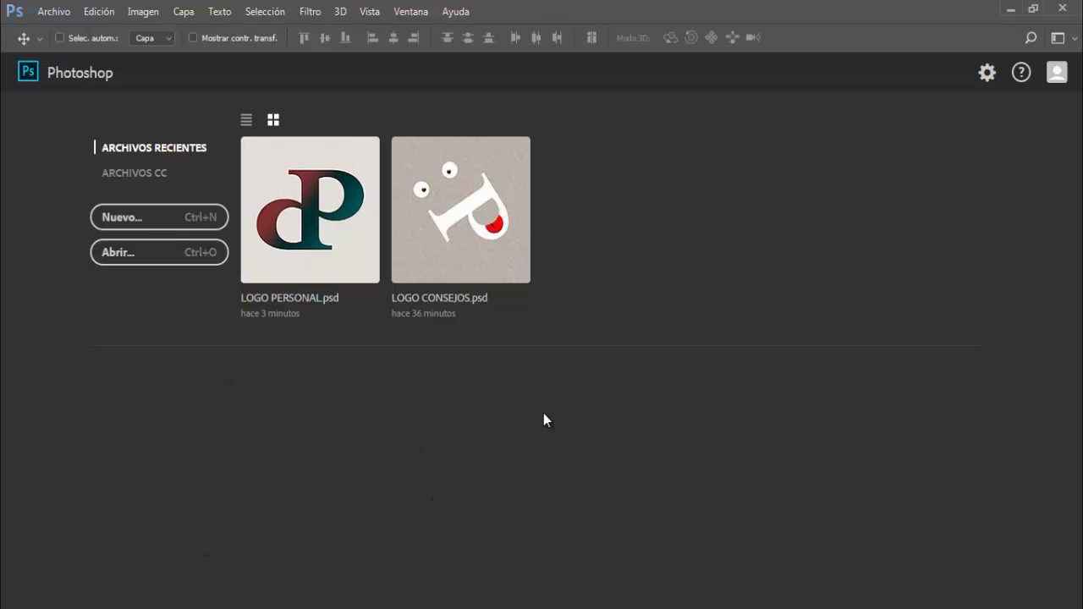
{"action": "left_click", "coordinate": [53, 11]}
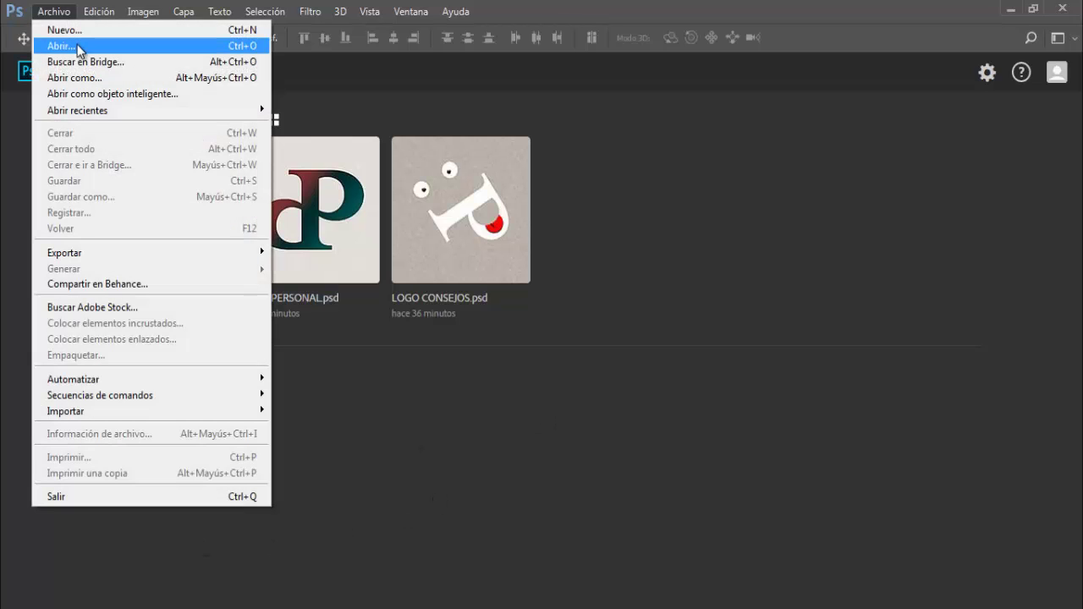
{"action": "left_click", "coordinate": [77, 44]}
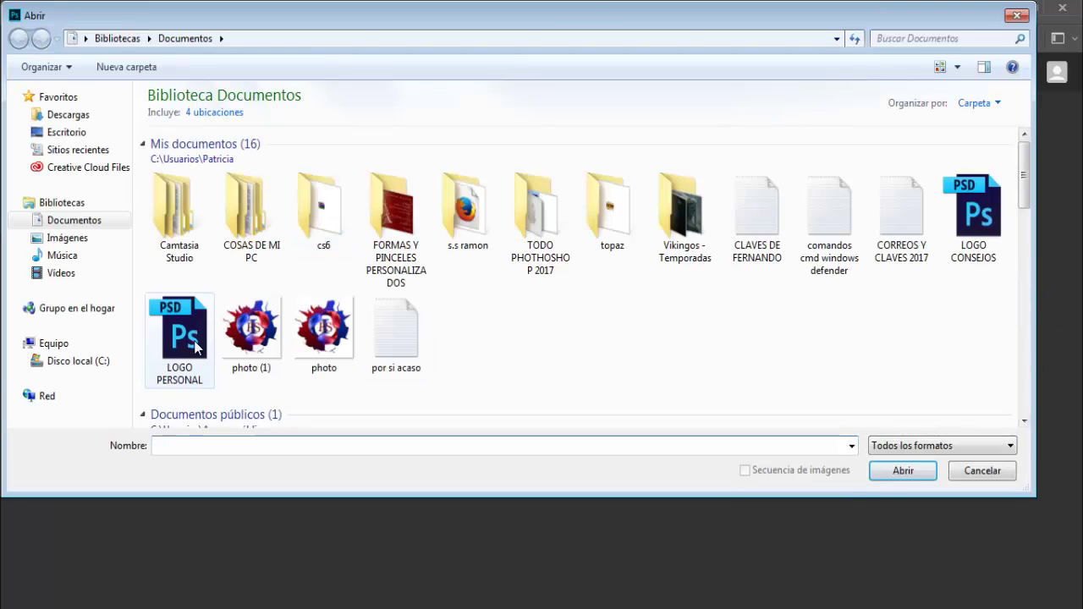
{"action": "double_click", "coordinate": [185, 342]}
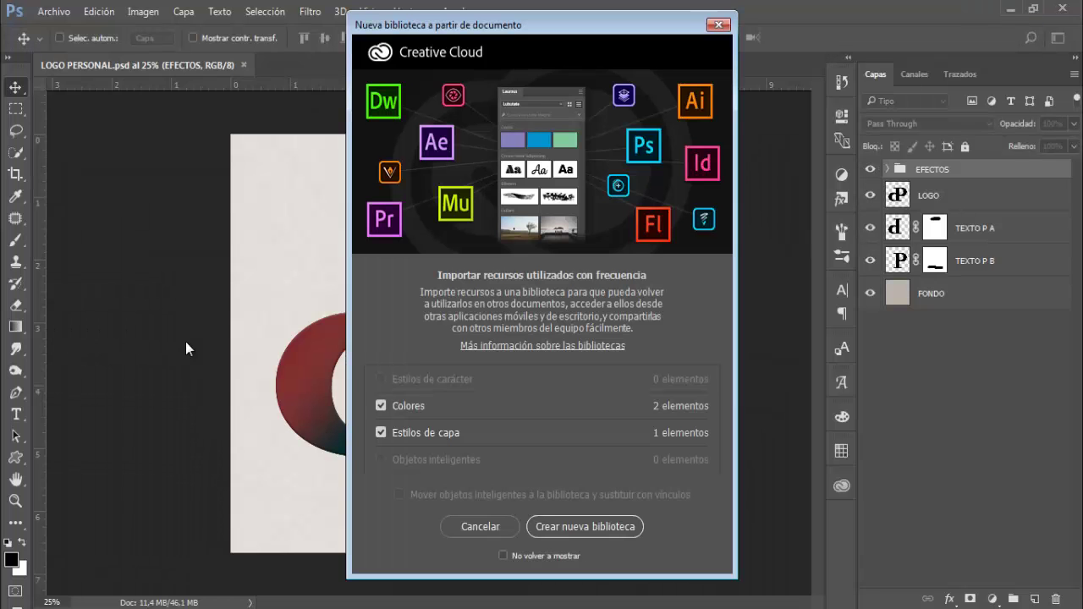
{"action": "left_click", "coordinate": [718, 25]}
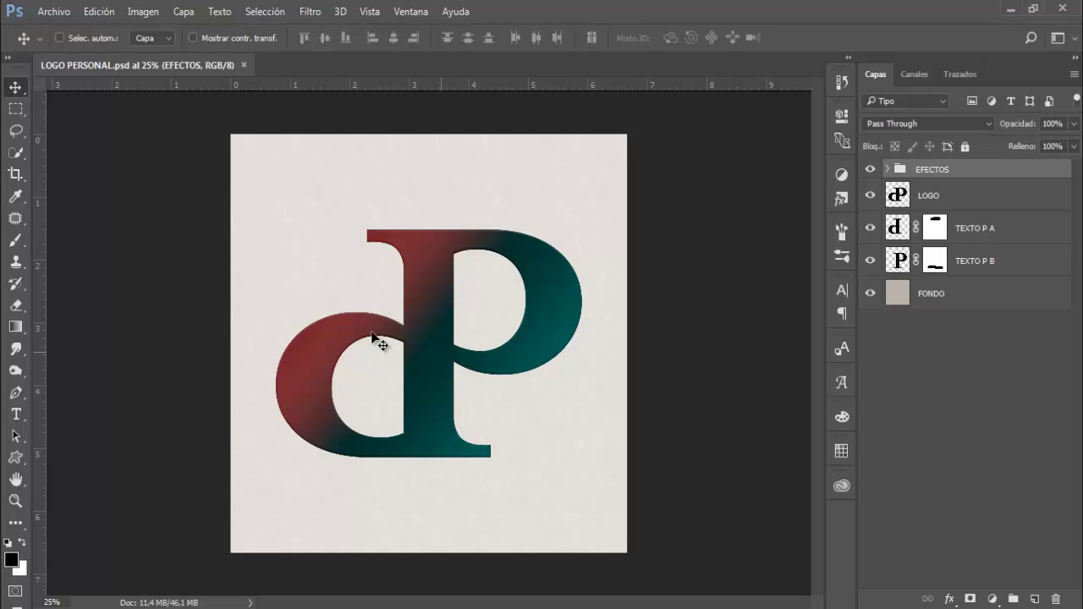
{"action": "left_click", "coordinate": [887, 169]}
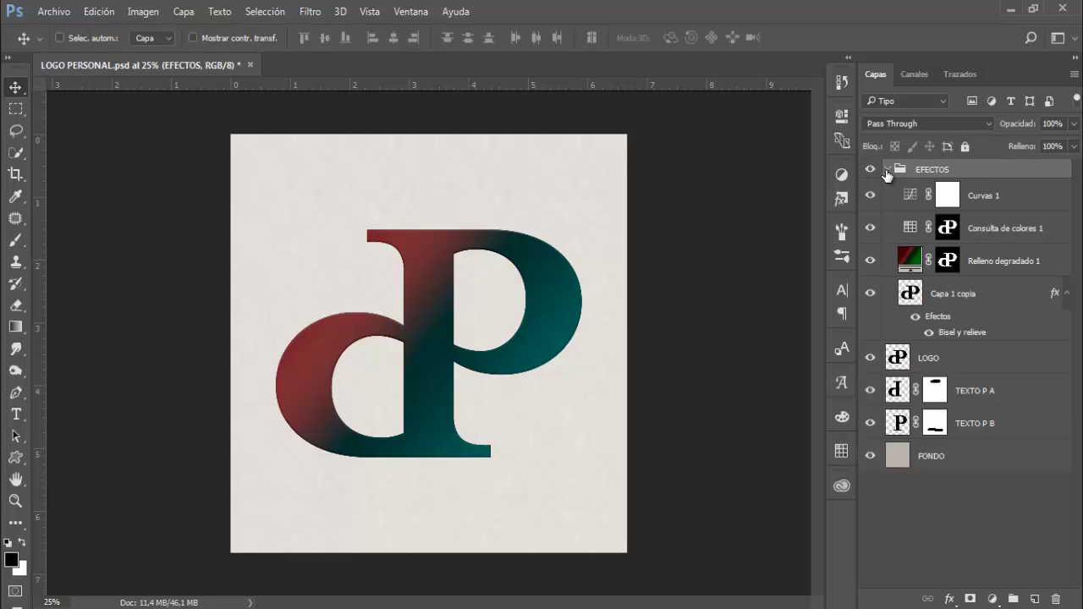
Delete the Curvas 1 adjustment layer from the EFECTOS group and leave the group expanded
{"action": "left_click", "coordinate": [1009, 271]}
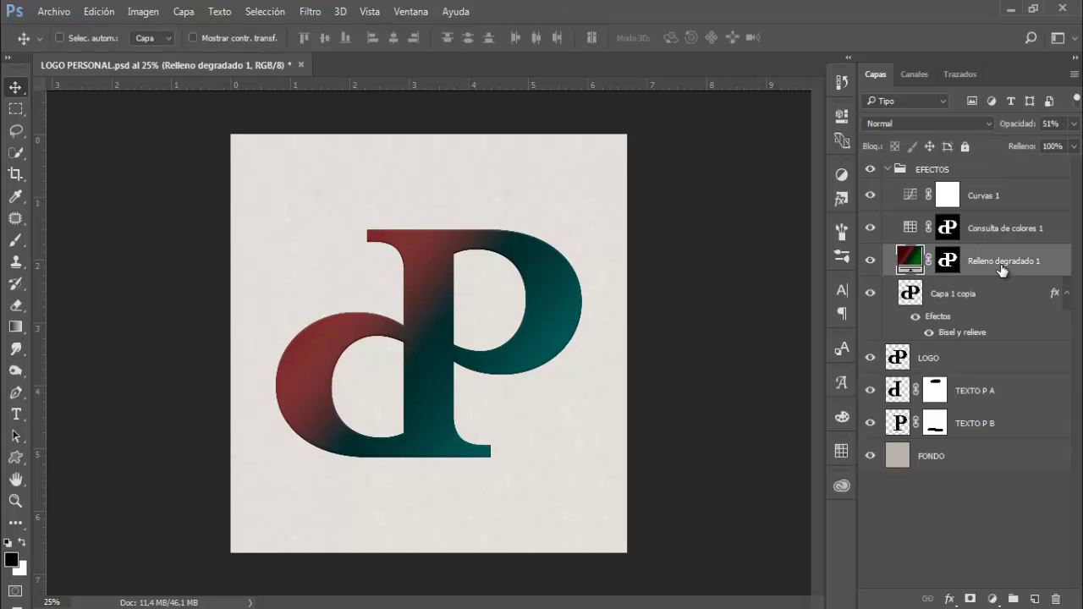
{"action": "left_click", "coordinate": [992, 235]}
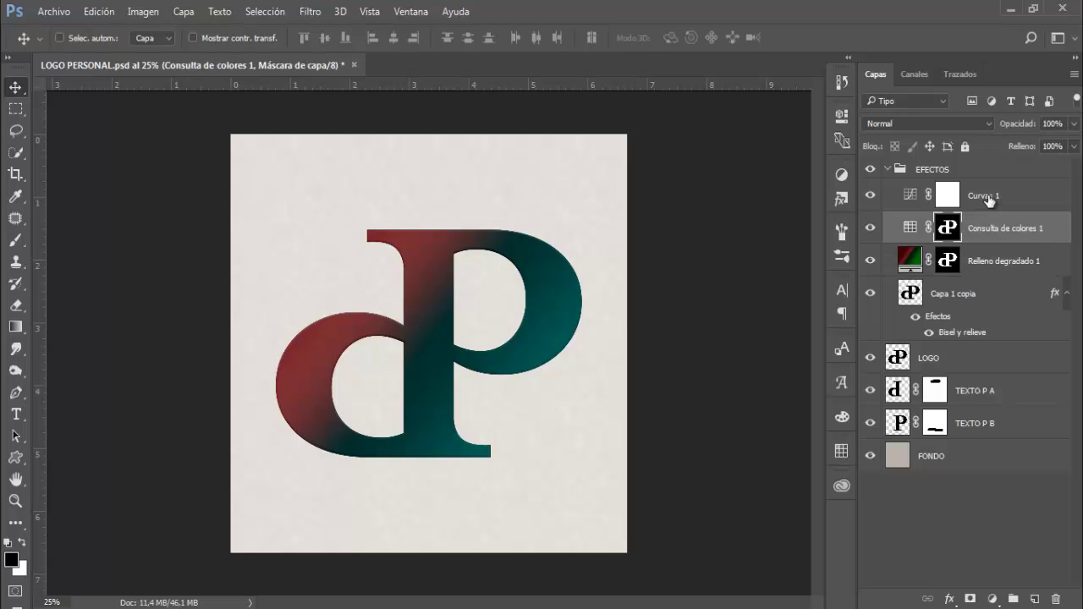
{"action": "left_click", "coordinate": [988, 205]}
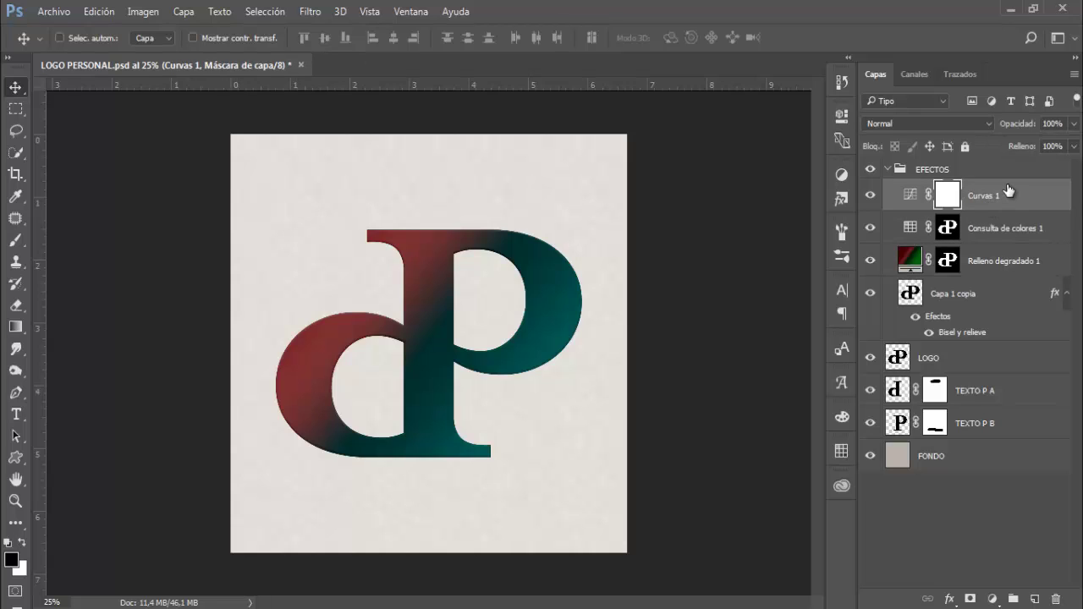
{"action": "key", "text": "Delete"}
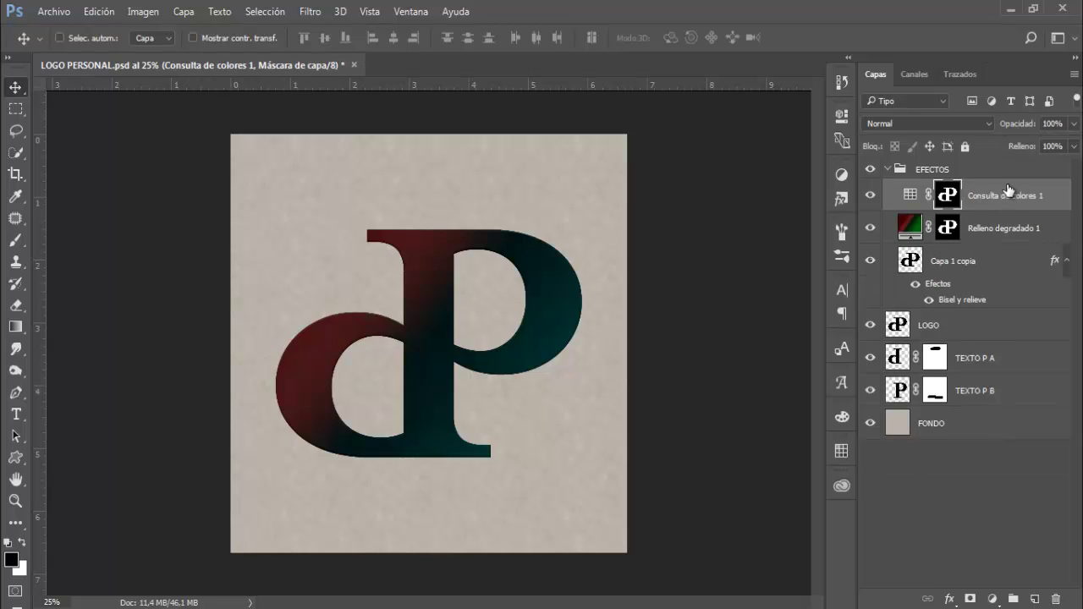
{"action": "left_click", "coordinate": [888, 171]}
{"action": "left_click", "coordinate": [888, 169]}
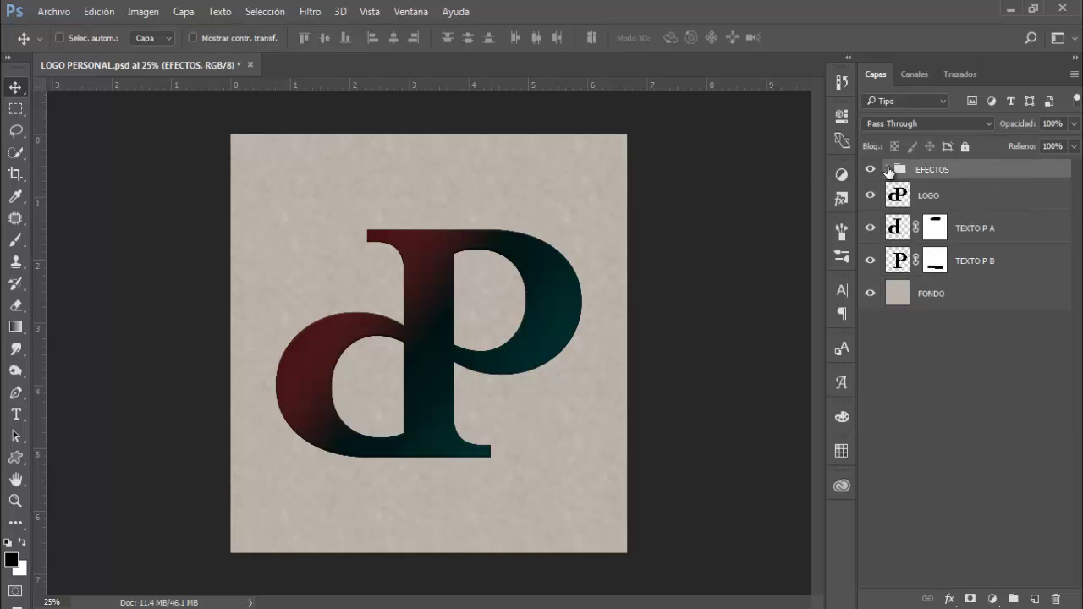
{"action": "left_click", "coordinate": [889, 169]}
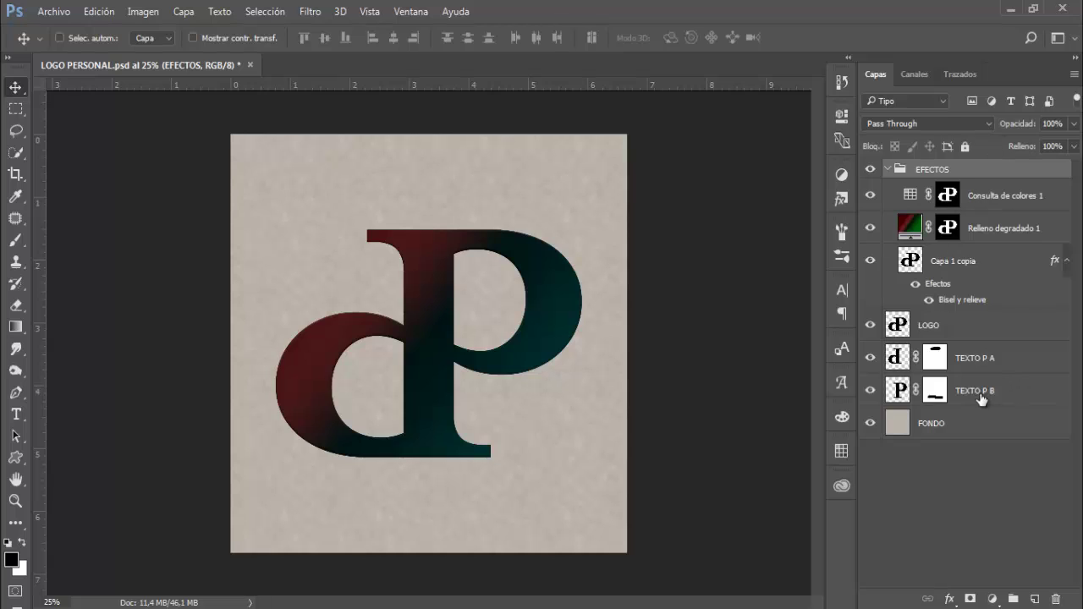
Save and close LOGO PERSONAL.psd, and reopen it from the Documents library, declining the new library offer
{"action": "key", "text": "ctrl"}
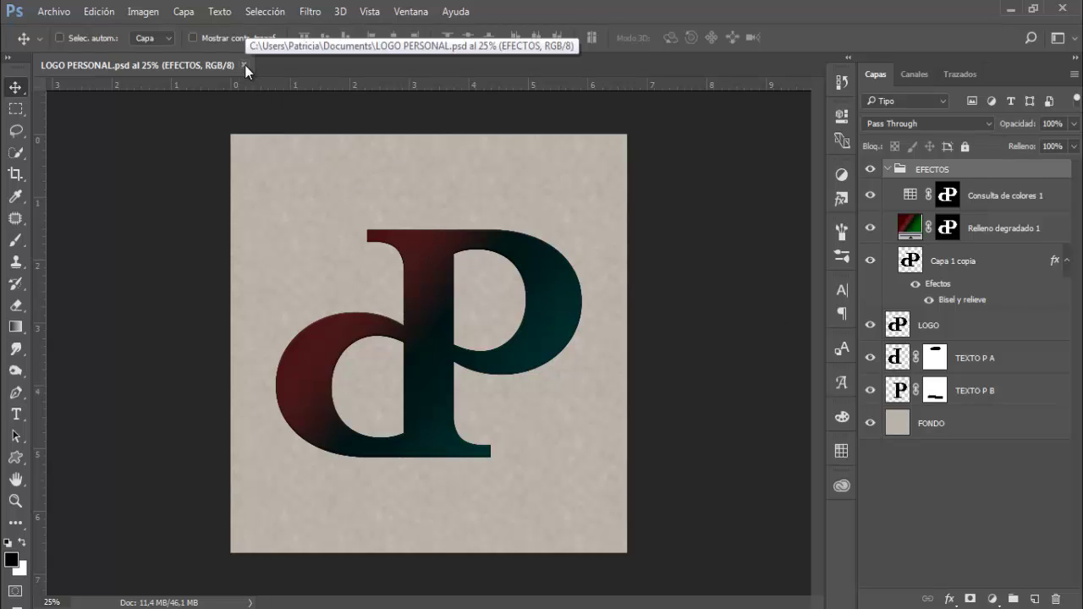
{"action": "left_click", "coordinate": [245, 65]}
{"action": "left_click", "coordinate": [53, 13]}
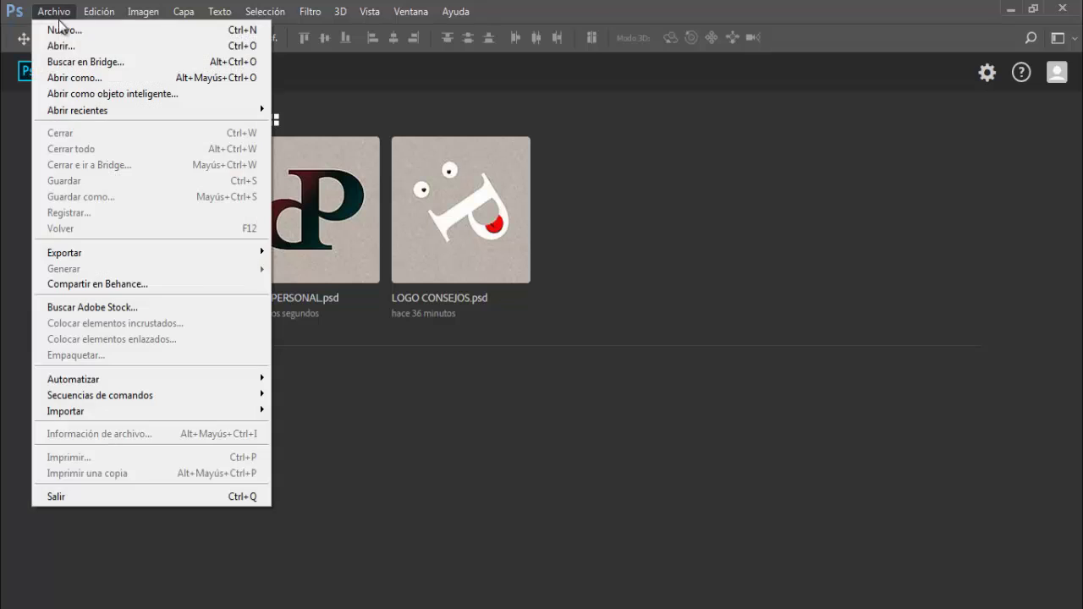
{"action": "left_click", "coordinate": [69, 47]}
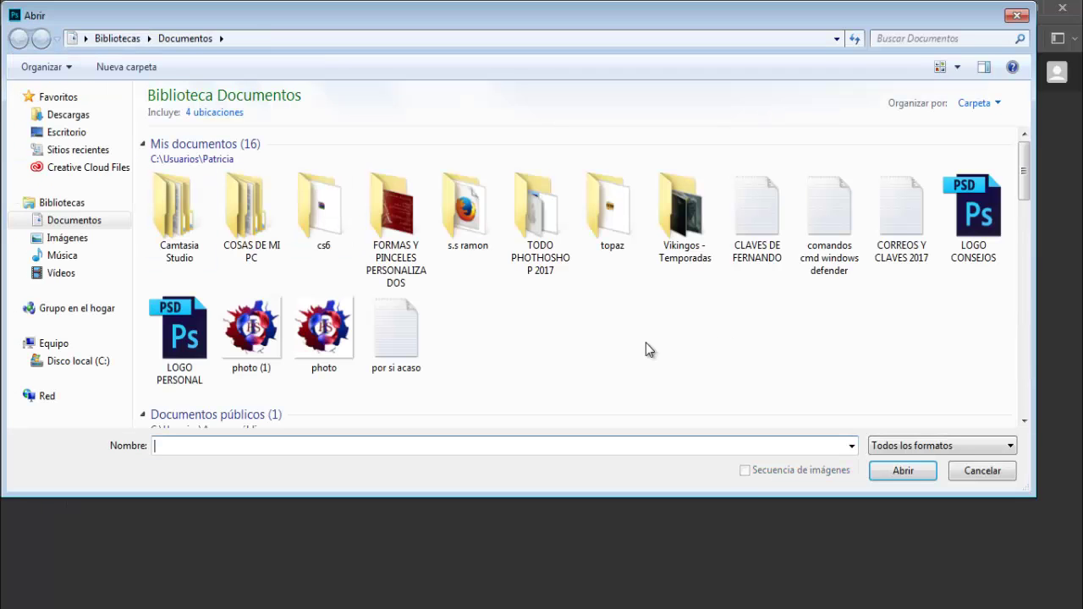
{"action": "double_click", "coordinate": [176, 332]}
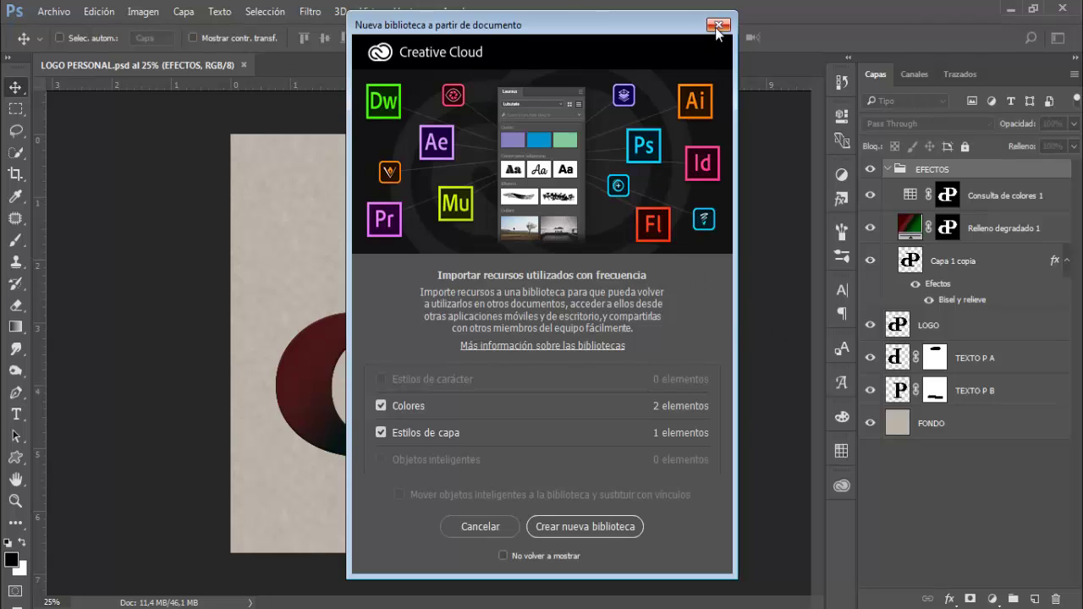
{"action": "left_click", "coordinate": [717, 27]}
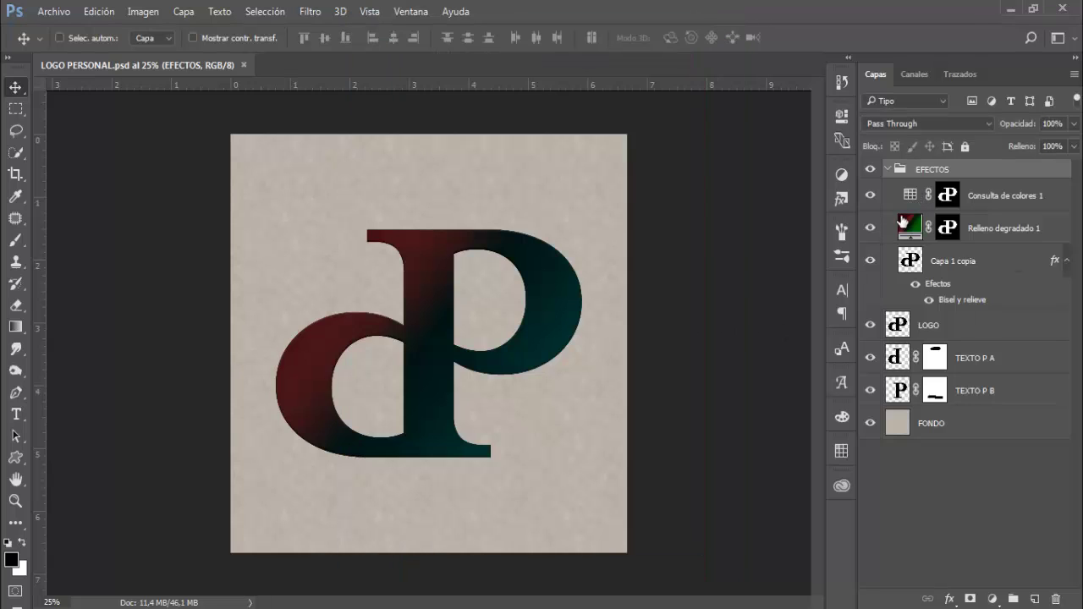
Add a Curves adjustment layer above Consulta de colores 1 and raise the middle of the RGB curve to brighten the image
{"action": "left_click", "coordinate": [999, 207]}
{"action": "left_click", "coordinate": [993, 599]}
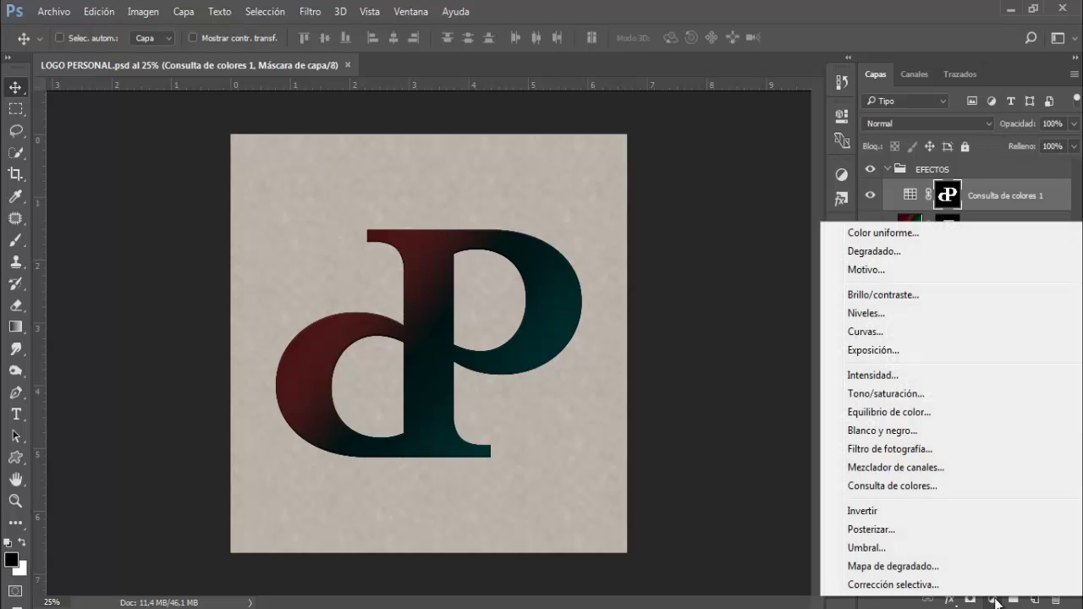
{"action": "left_click", "coordinate": [891, 333]}
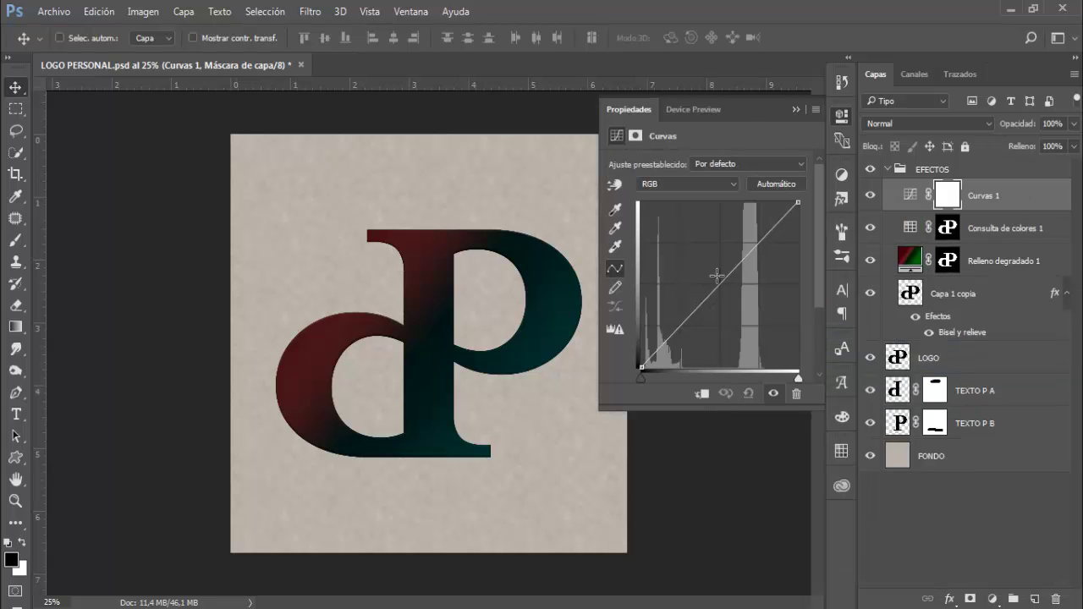
{"action": "mouse_move", "coordinate": [717, 276]}
{"action": "left_mouse_down"}
{"action": "mouse_move", "coordinate": [701, 264]}
{"action": "mouse_move", "coordinate": [705, 277]}
{"action": "left_mouse_up"}
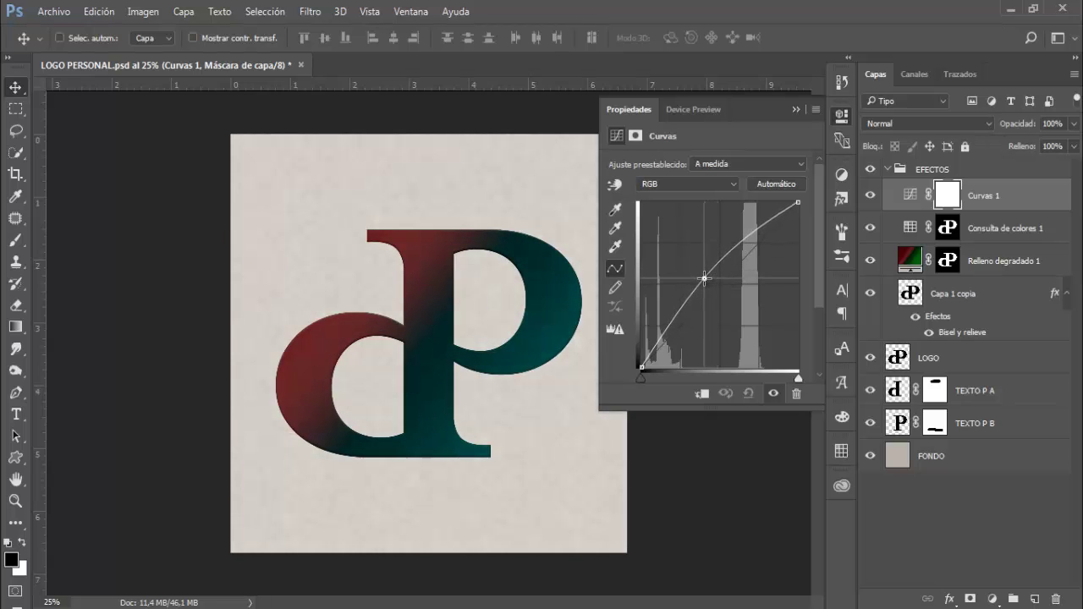
{"action": "left_click", "coordinate": [795, 111]}
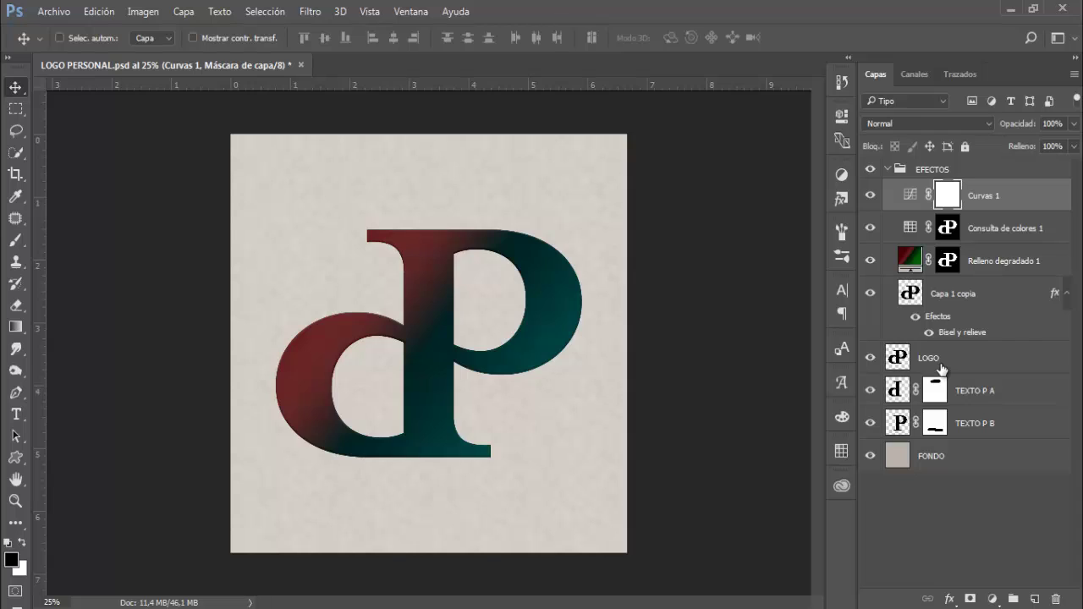
Save the document with its new Curves layer, close it and reopen LOGO PERSONAL.psd from Documents without creating a library
{"action": "key", "text": "ctrl+s"}
{"action": "left_click", "coordinate": [293, 64]}
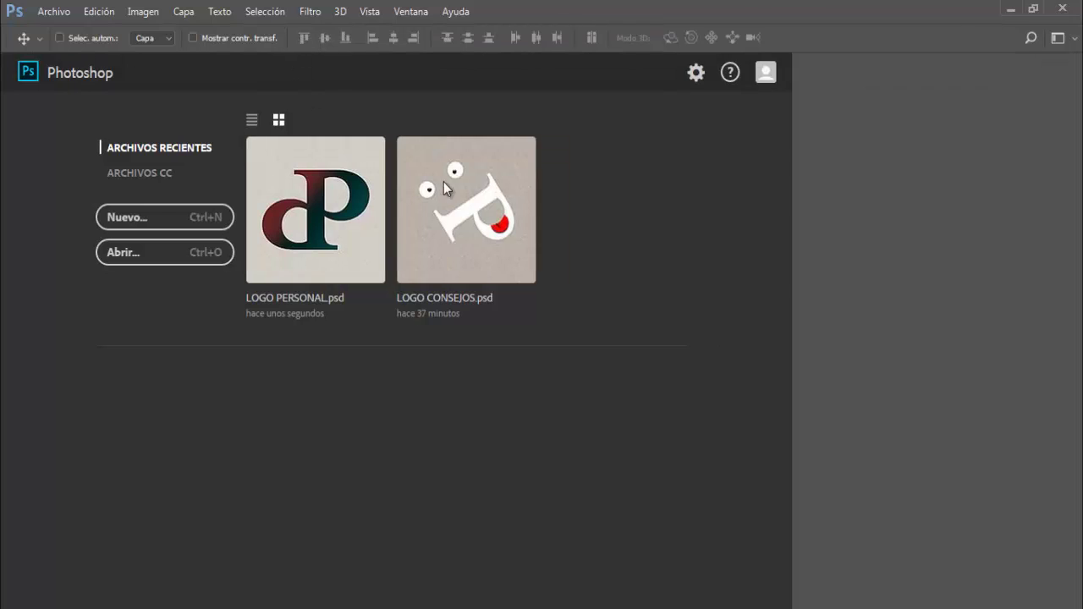
{"action": "left_click", "coordinate": [55, 12]}
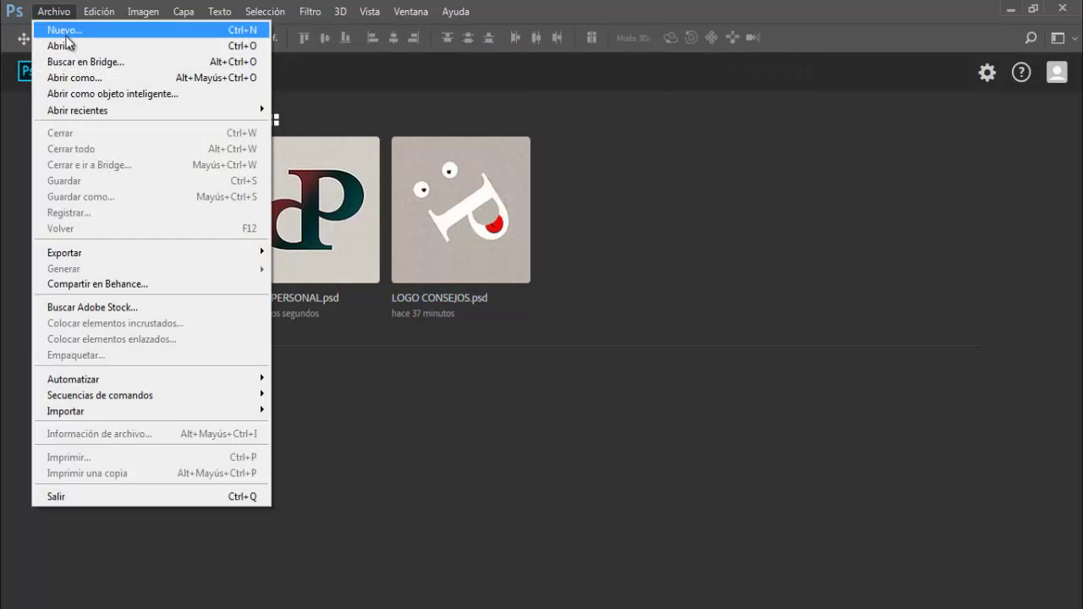
{"action": "left_click", "coordinate": [68, 43]}
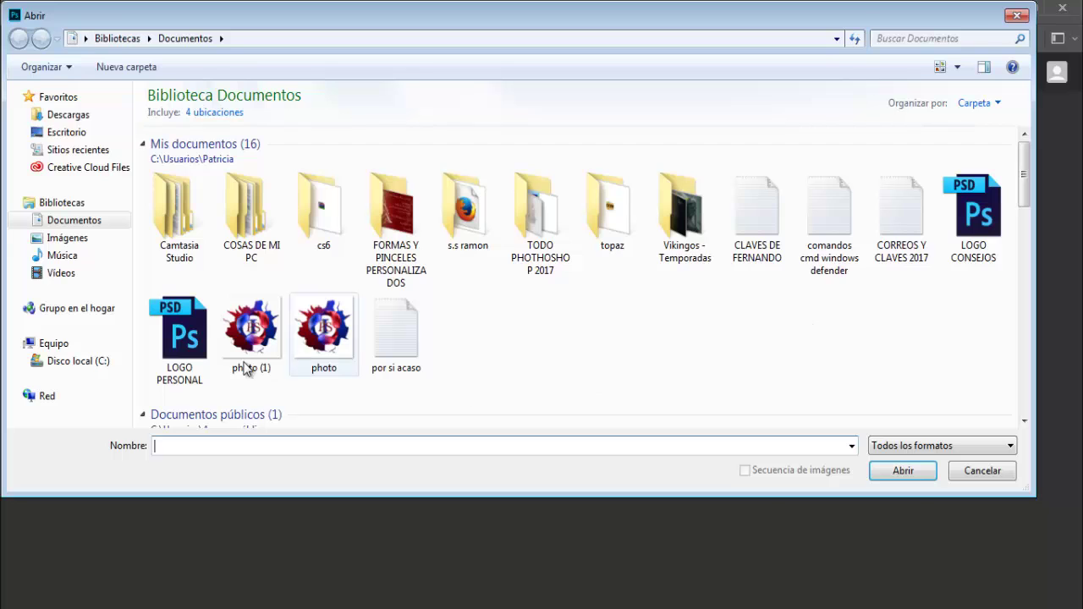
{"action": "double_click", "coordinate": [189, 341]}
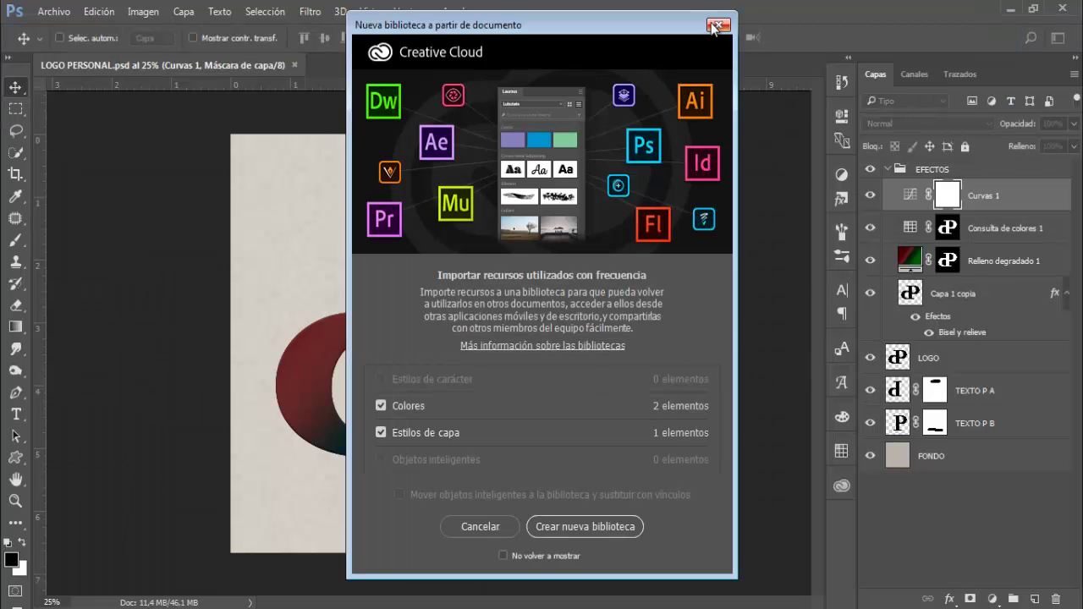
{"action": "left_click", "coordinate": [716, 25]}
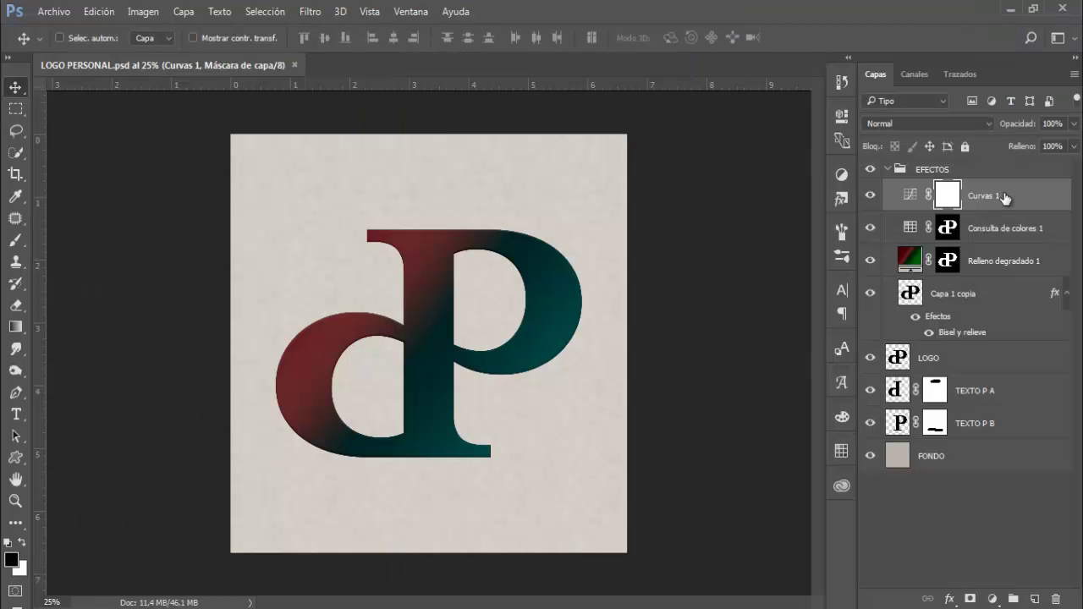